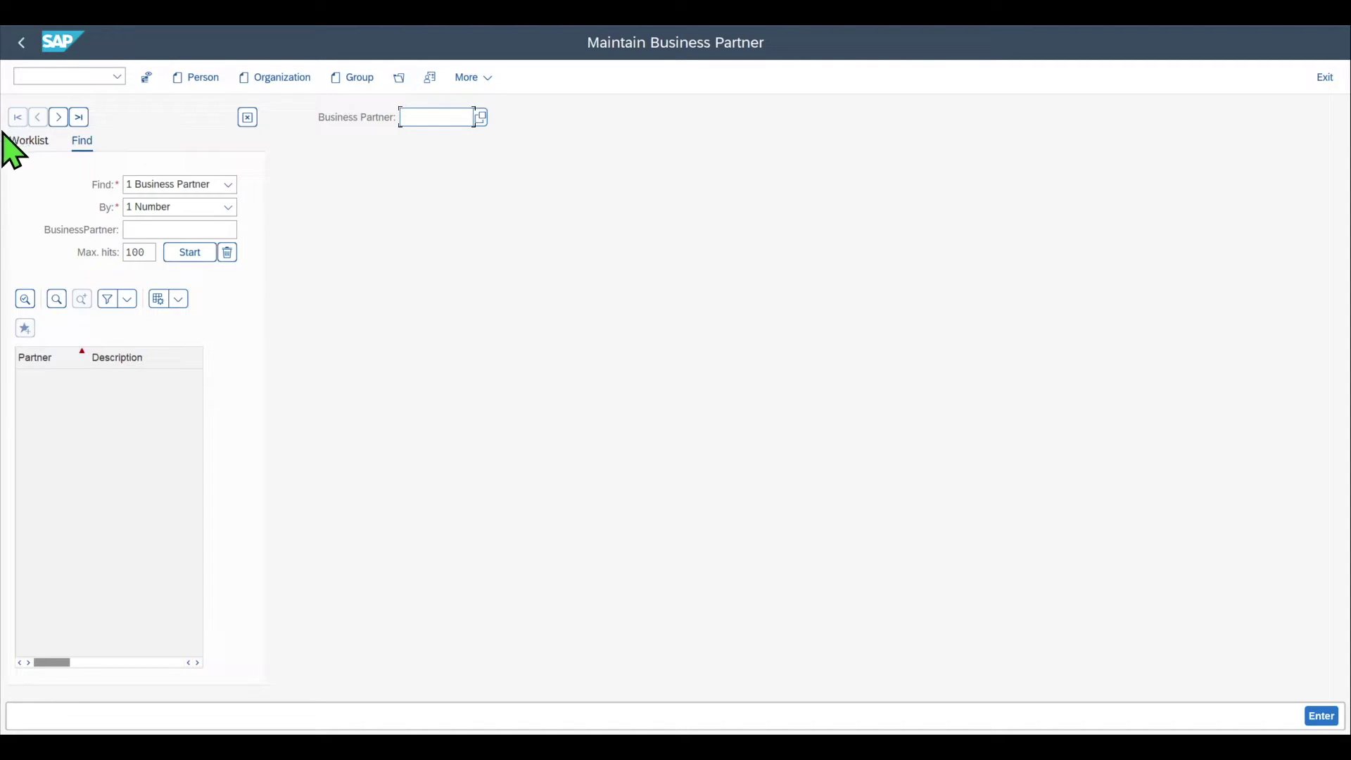
Step: Open the Find dropdown to list Business Partner, Persons, Organizations and Groups
left_click(224, 186)
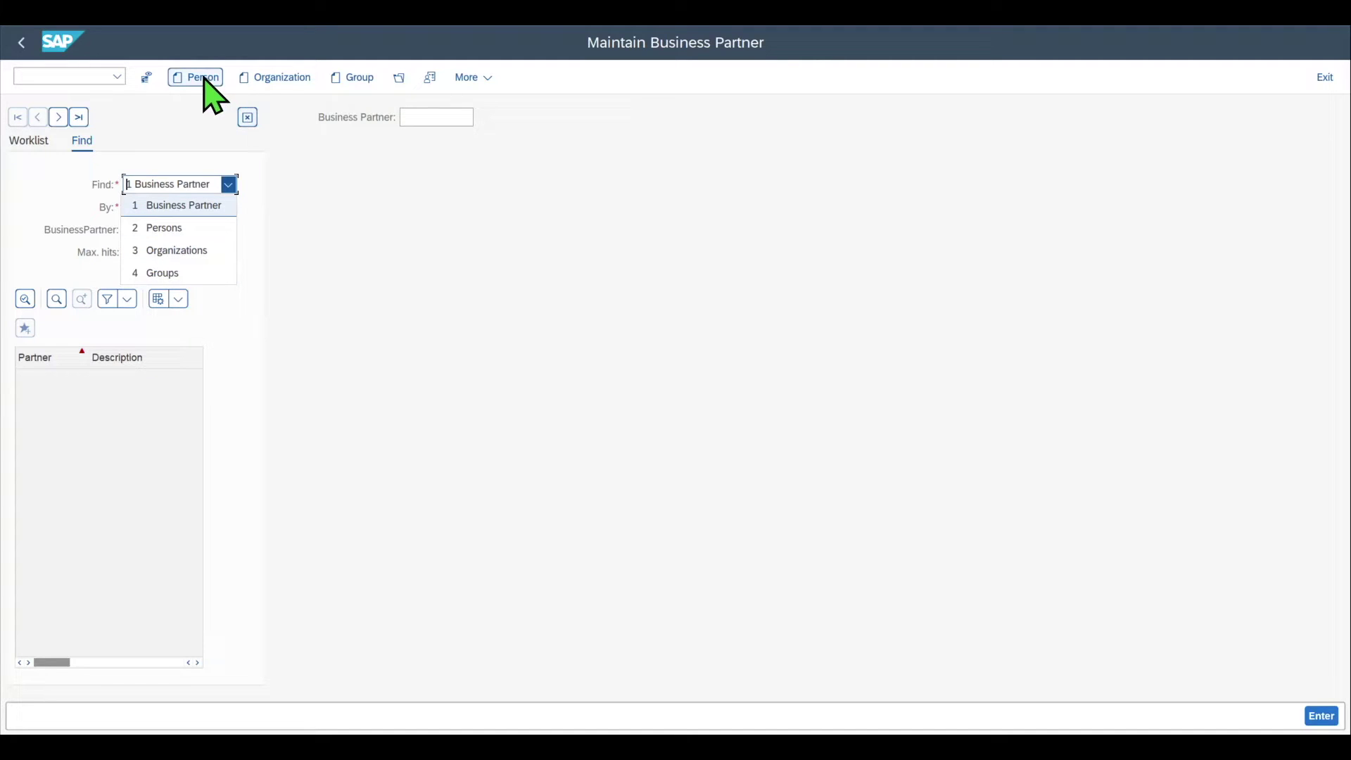
Step: Search all business partners by number for partner 31
left_click(155, 205)
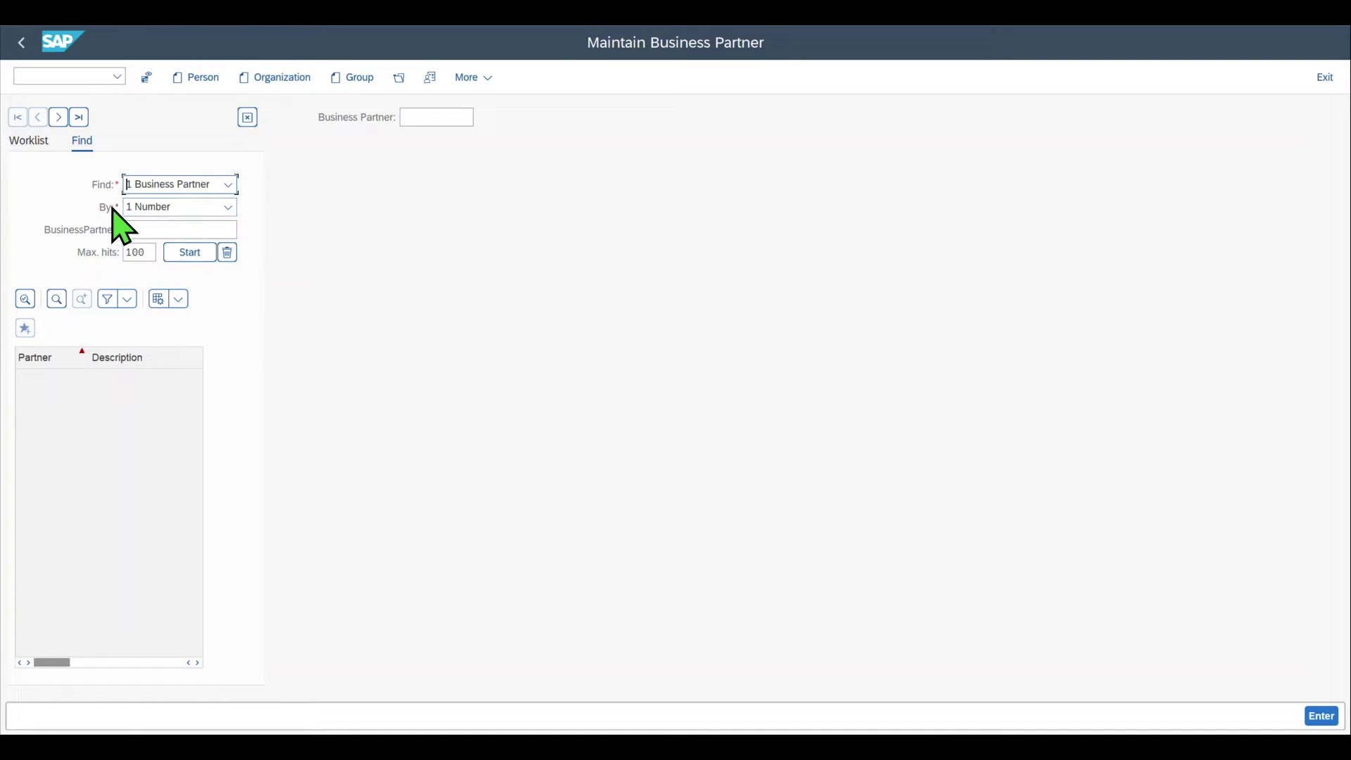
left_click(181, 208)
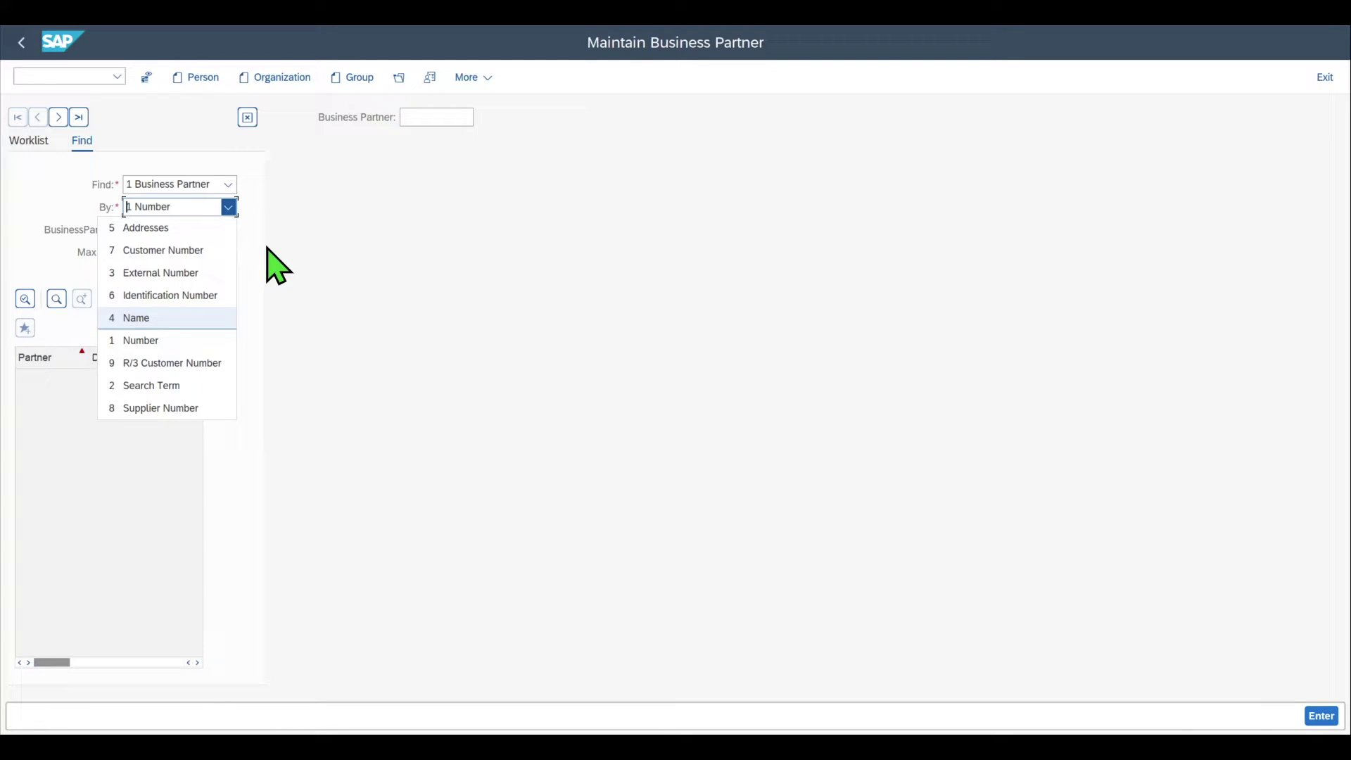
key("Escape")
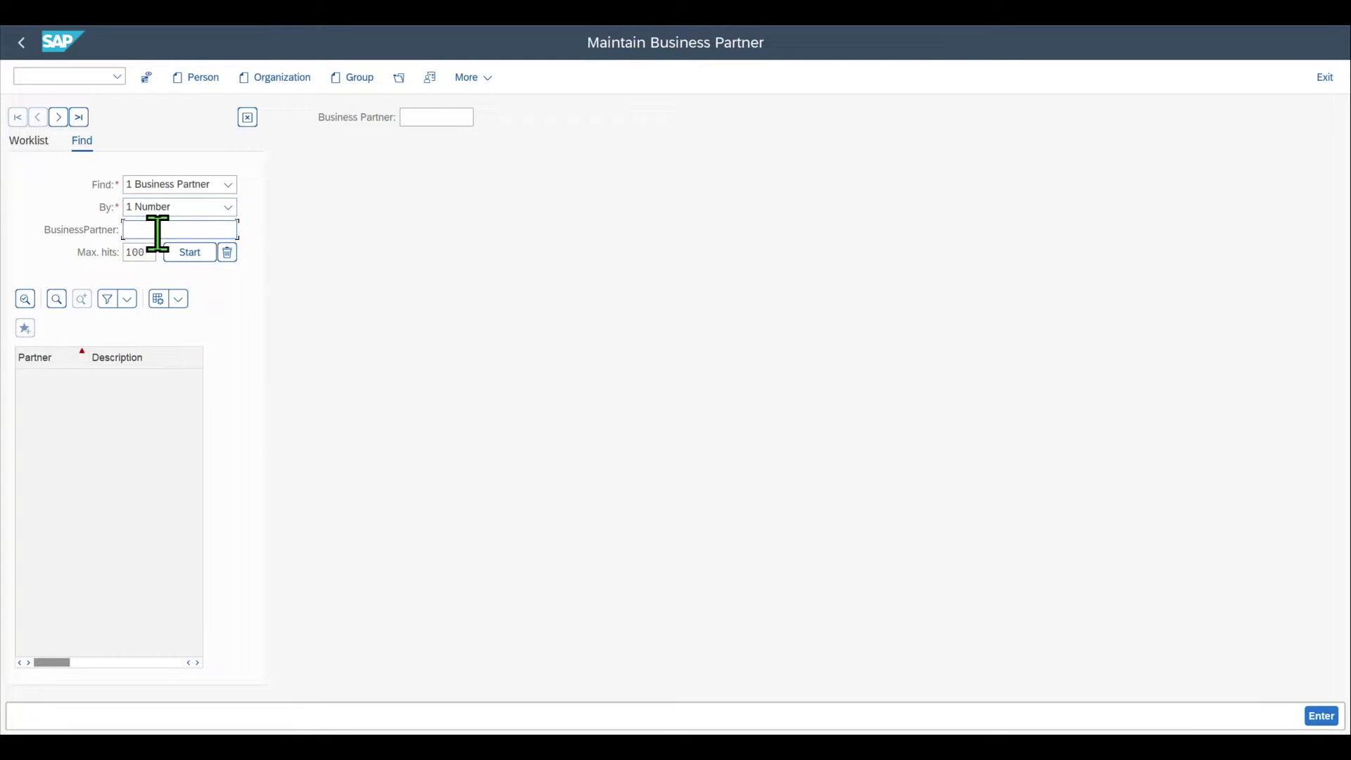
left_click(164, 227)
key("Return")
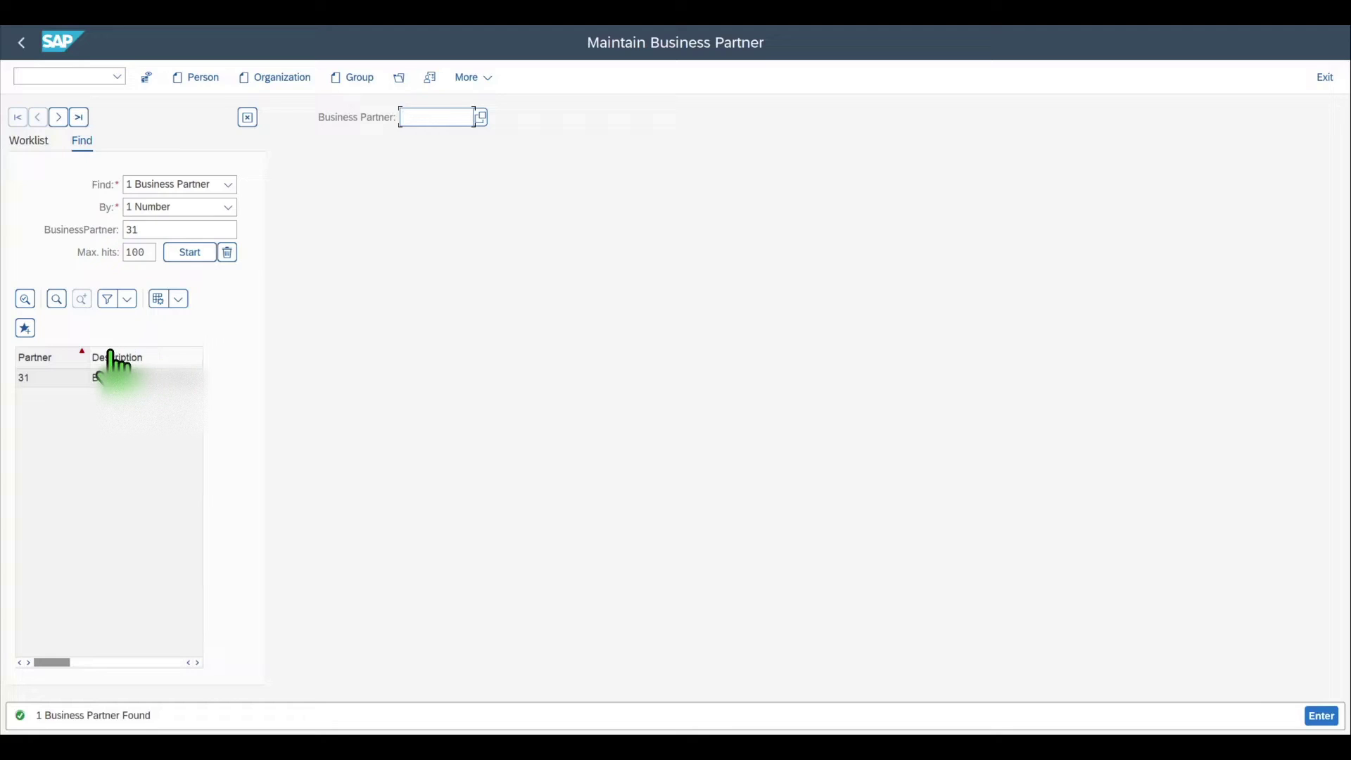
Step: Switch the search to 4 Name, clear the 100 Max. hits limit, and open partner 31
left_click(189, 211)
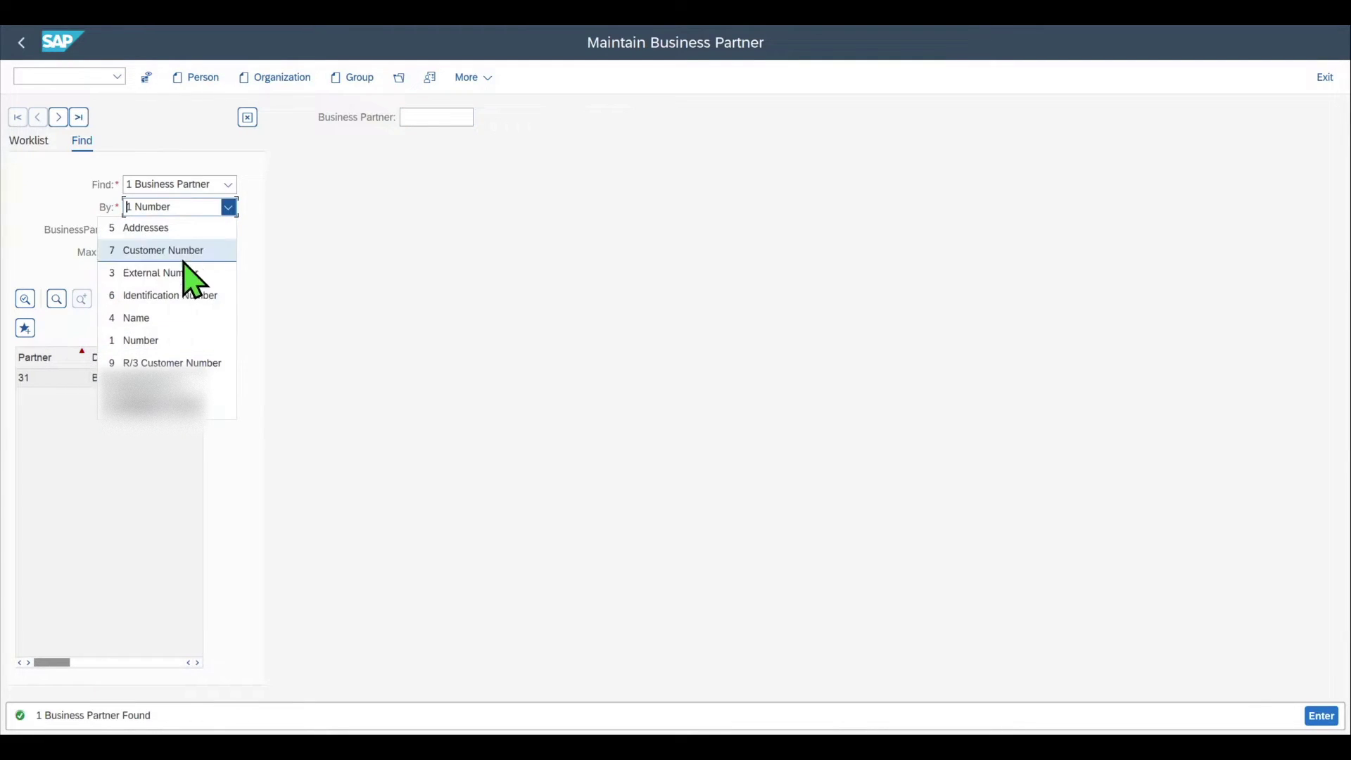
left_click(172, 316)
left_click(156, 230)
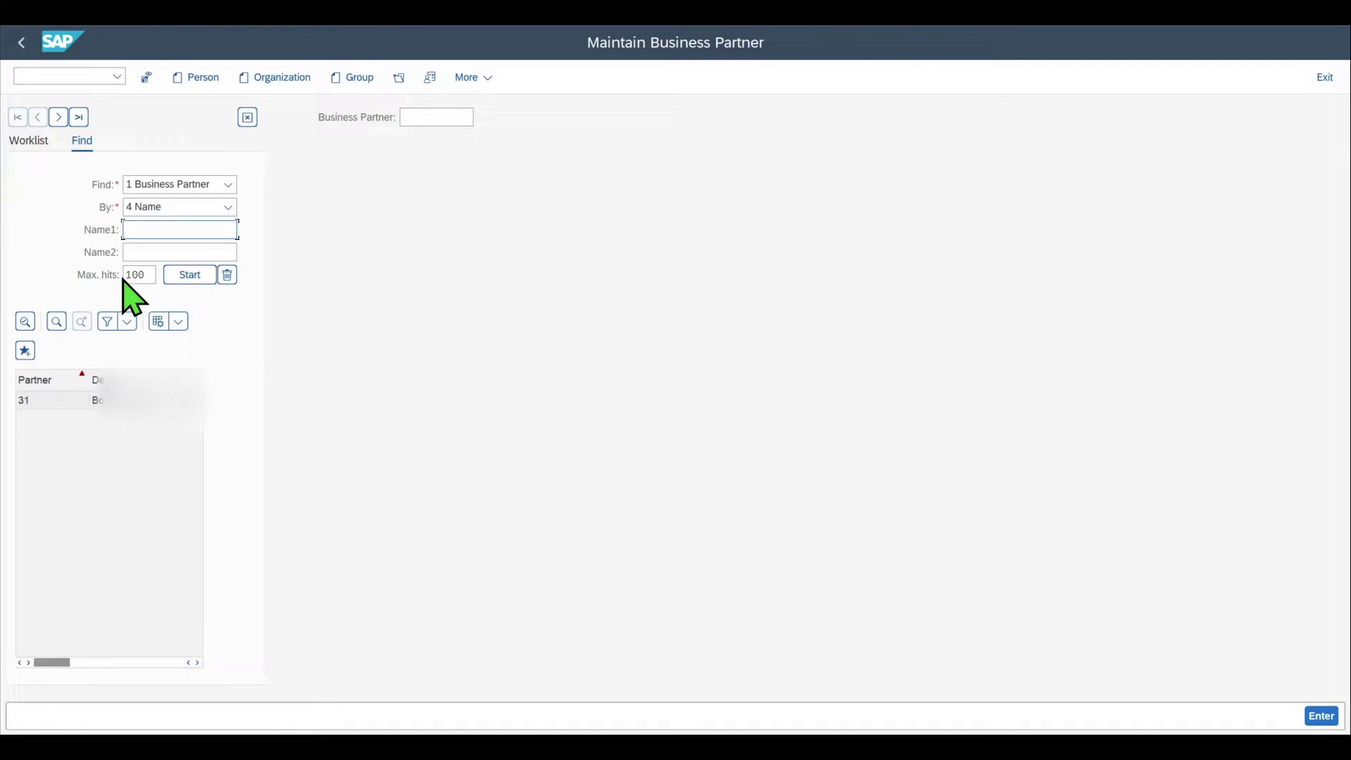
left_click_drag(148, 275, 121, 276)
left_click(133, 275)
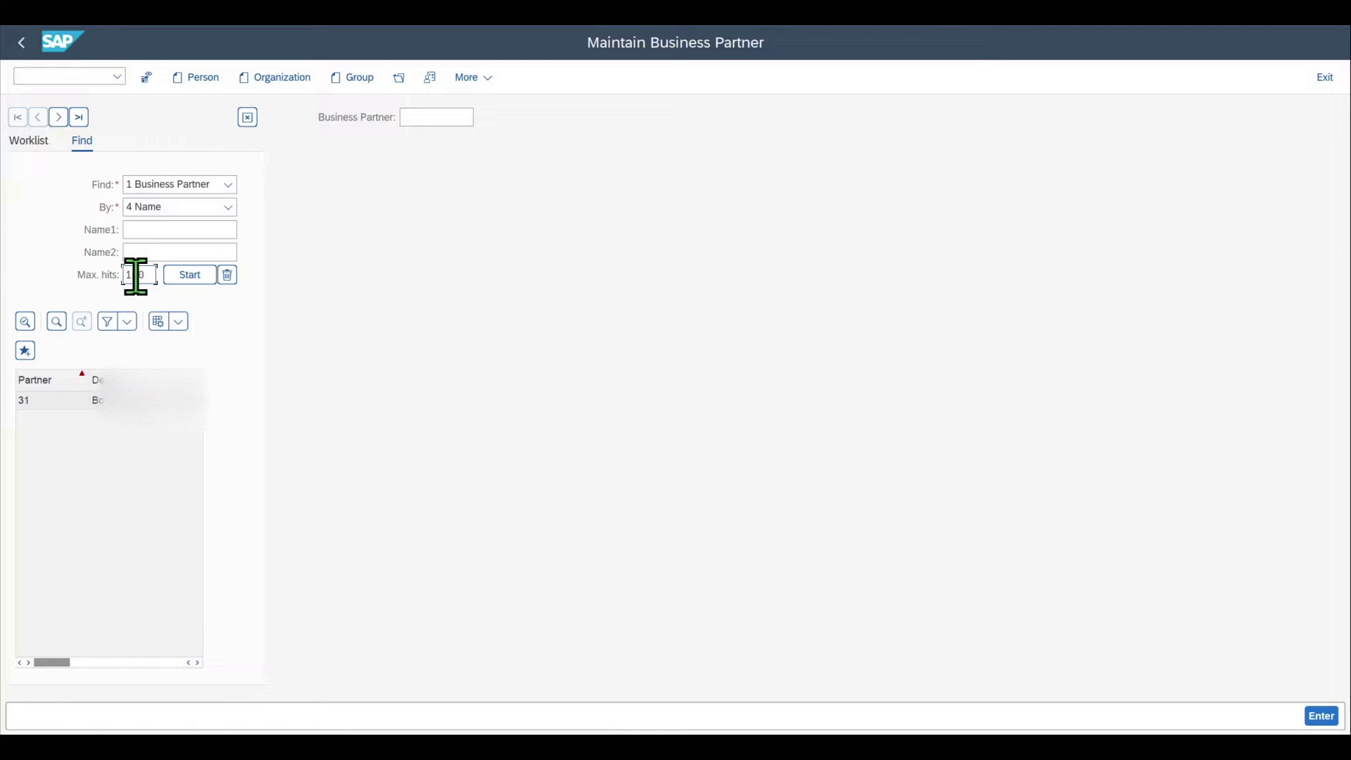
left_click_drag(151, 273, 124, 274)
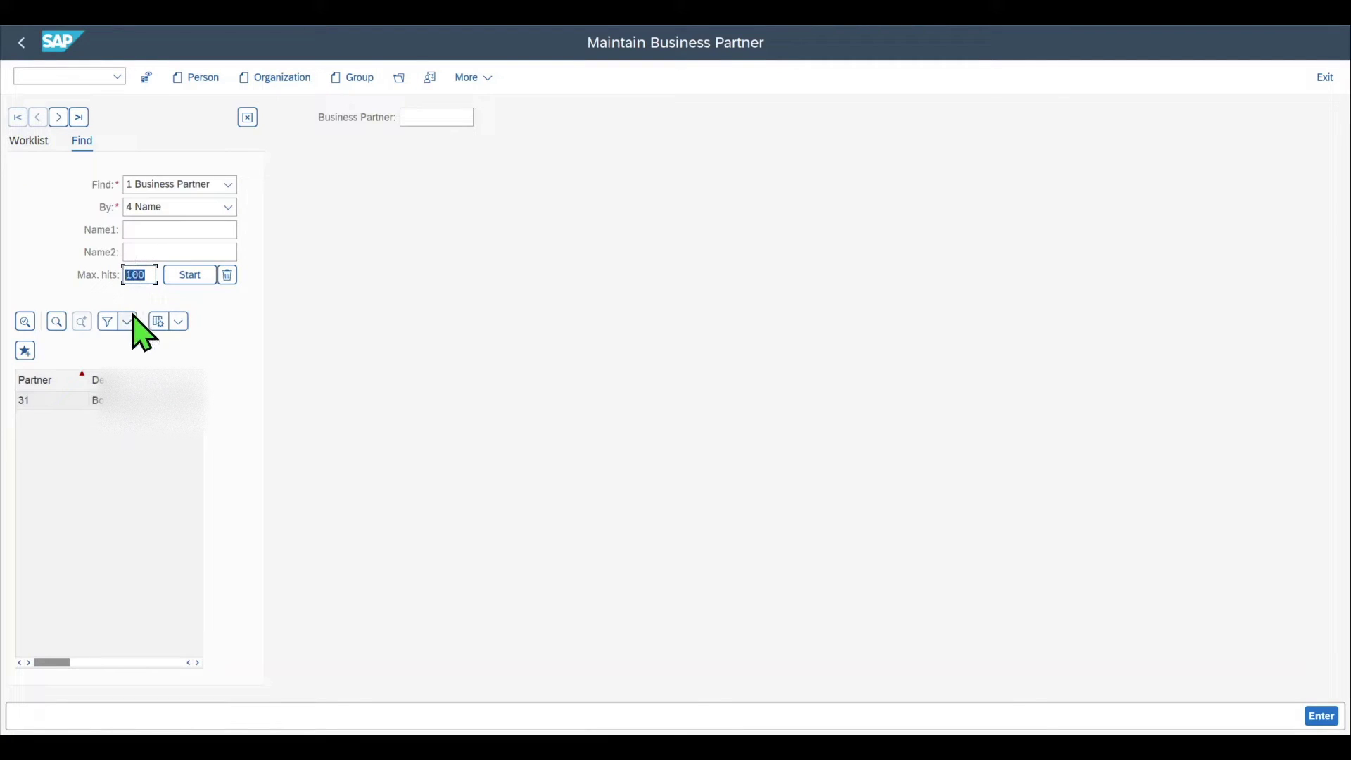
key("BackSpace")
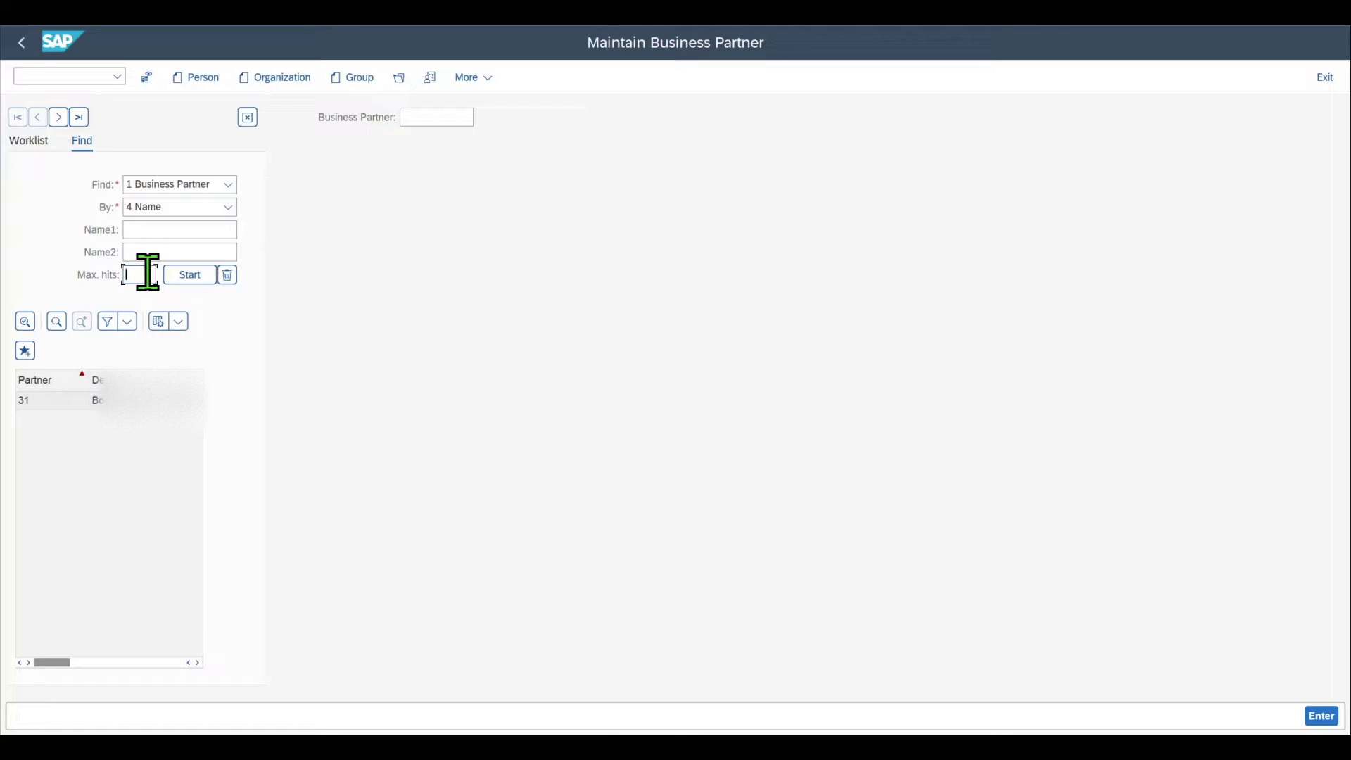
left_click(62, 401)
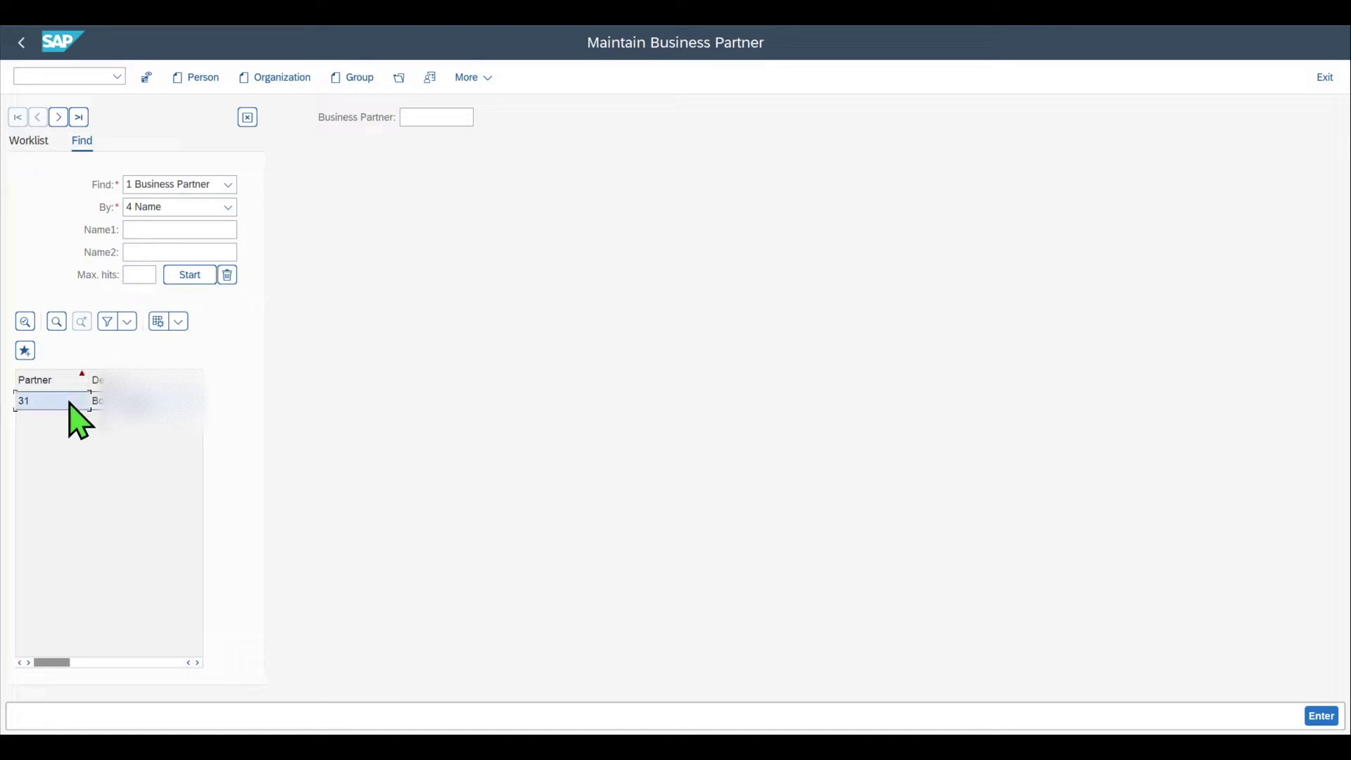
double_click(74, 401)
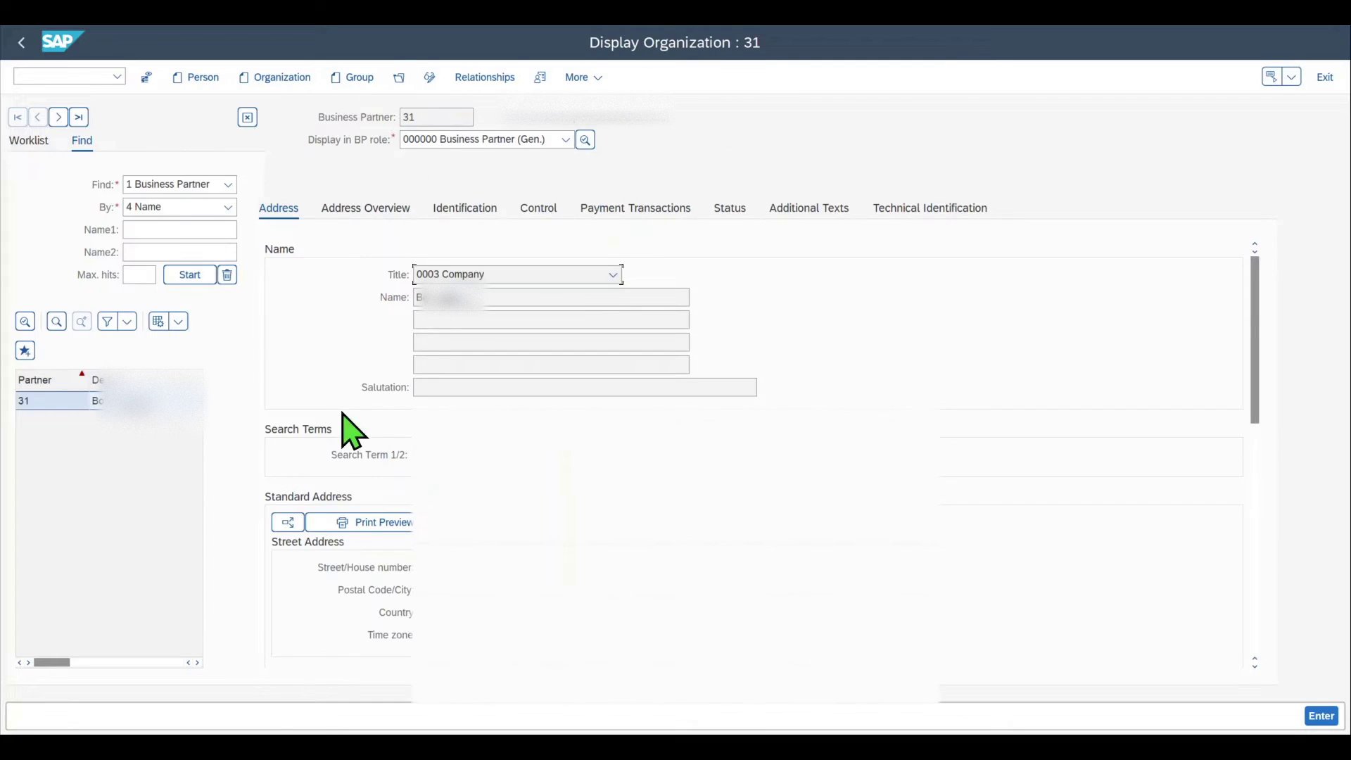
Step: Add partner 31 to My Objects and display it in the My objects worklist
left_click(67, 406)
left_click(63, 401)
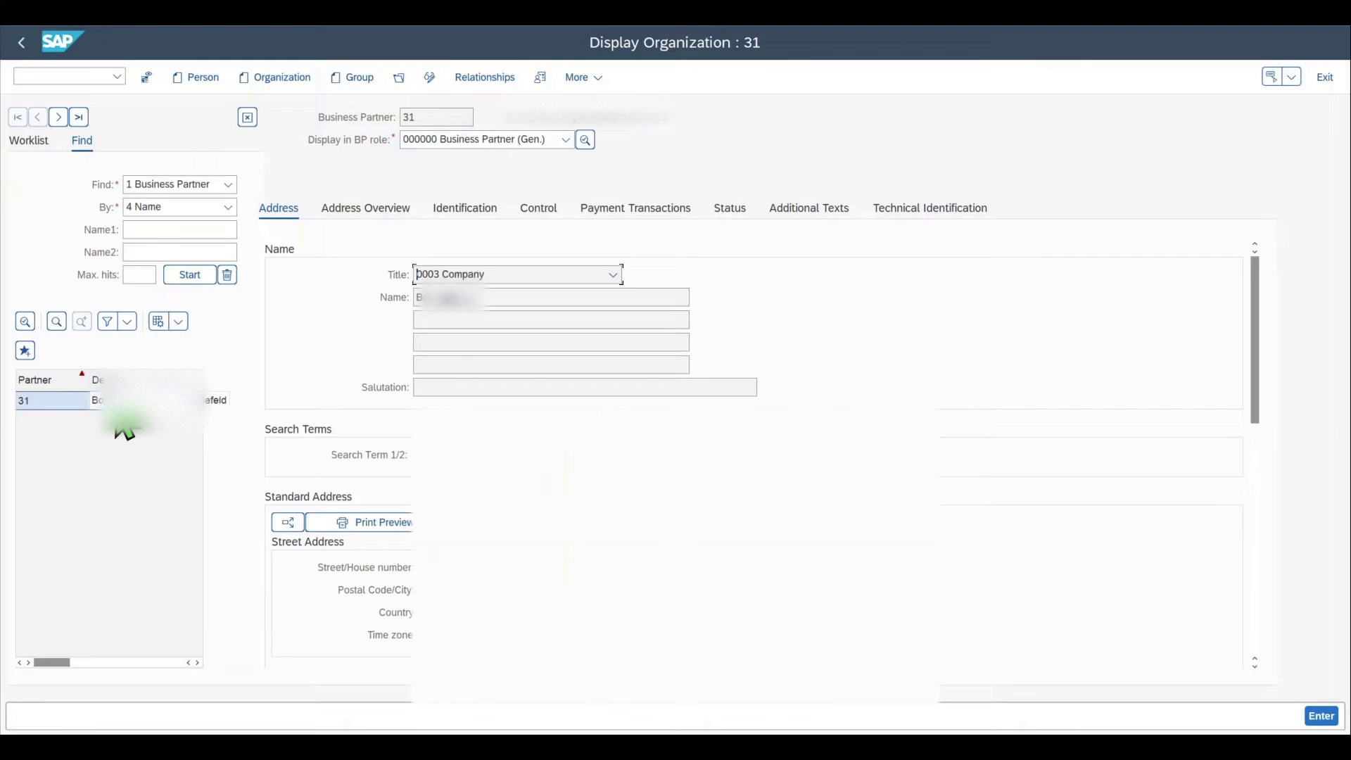
left_click(24, 352)
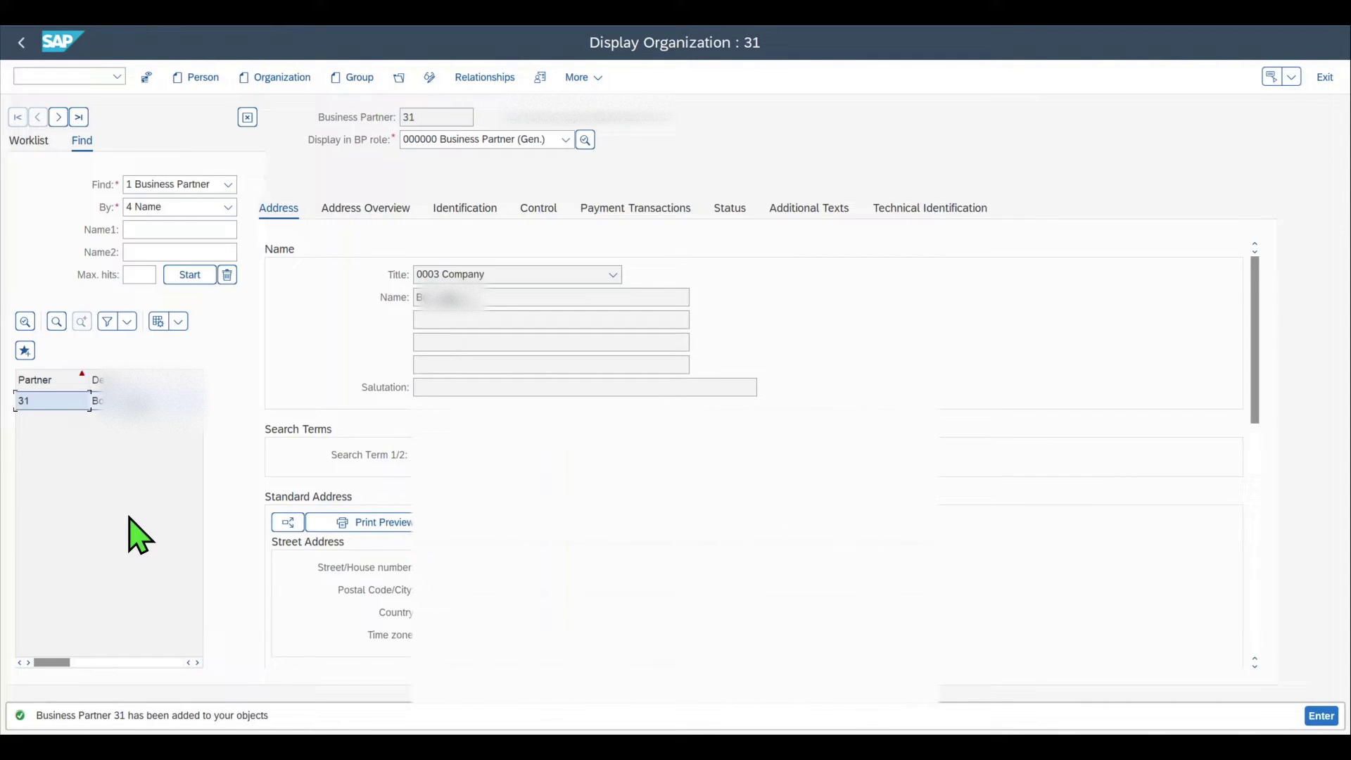
left_click(30, 142)
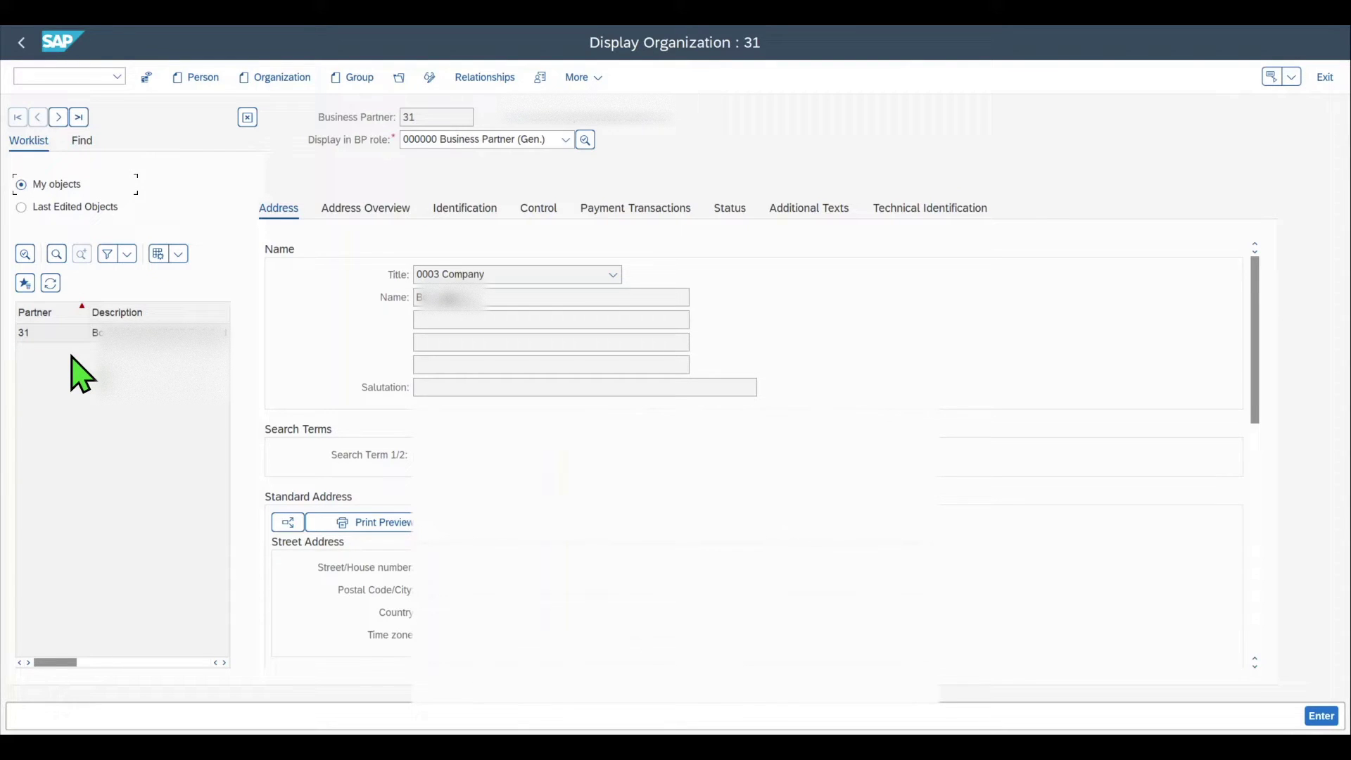
Step: Remove partner 31 from My Objects so the worklist is empty
left_click(73, 333)
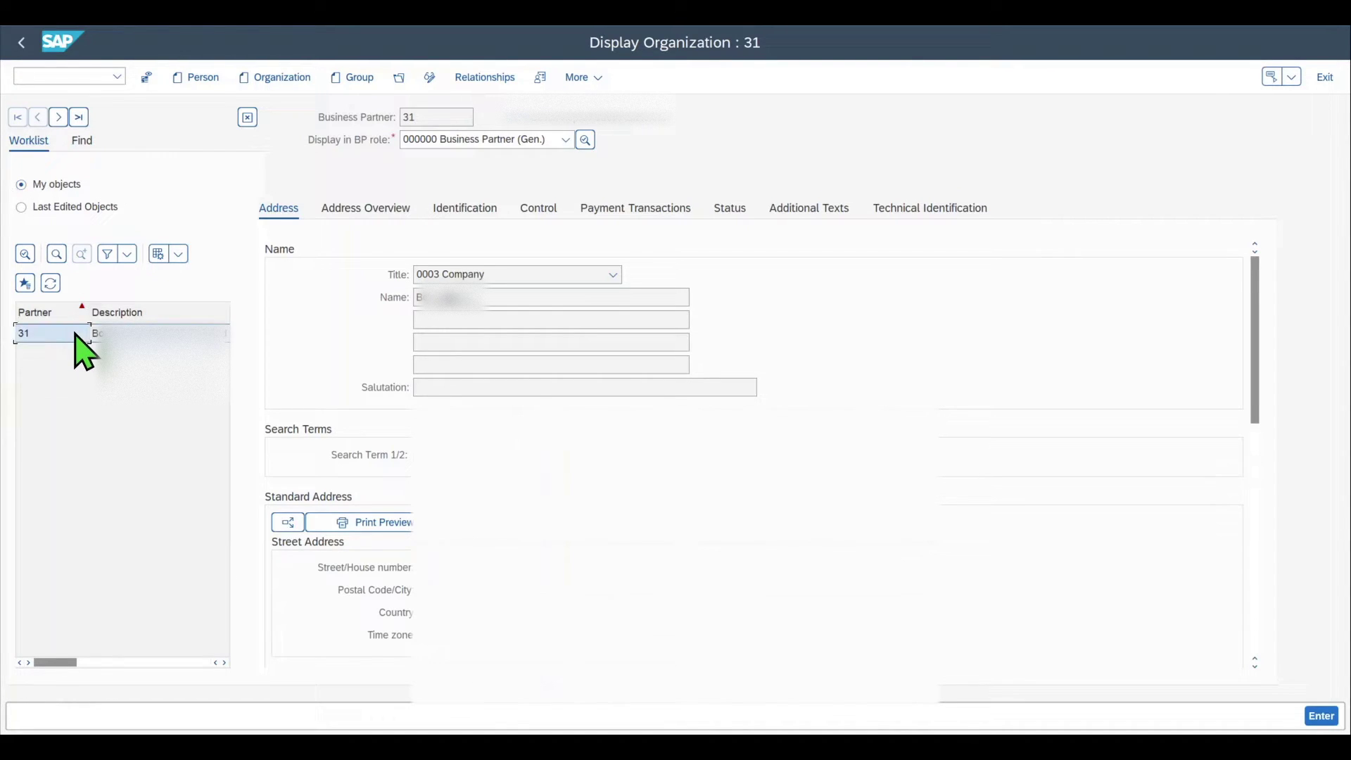
left_click(26, 285)
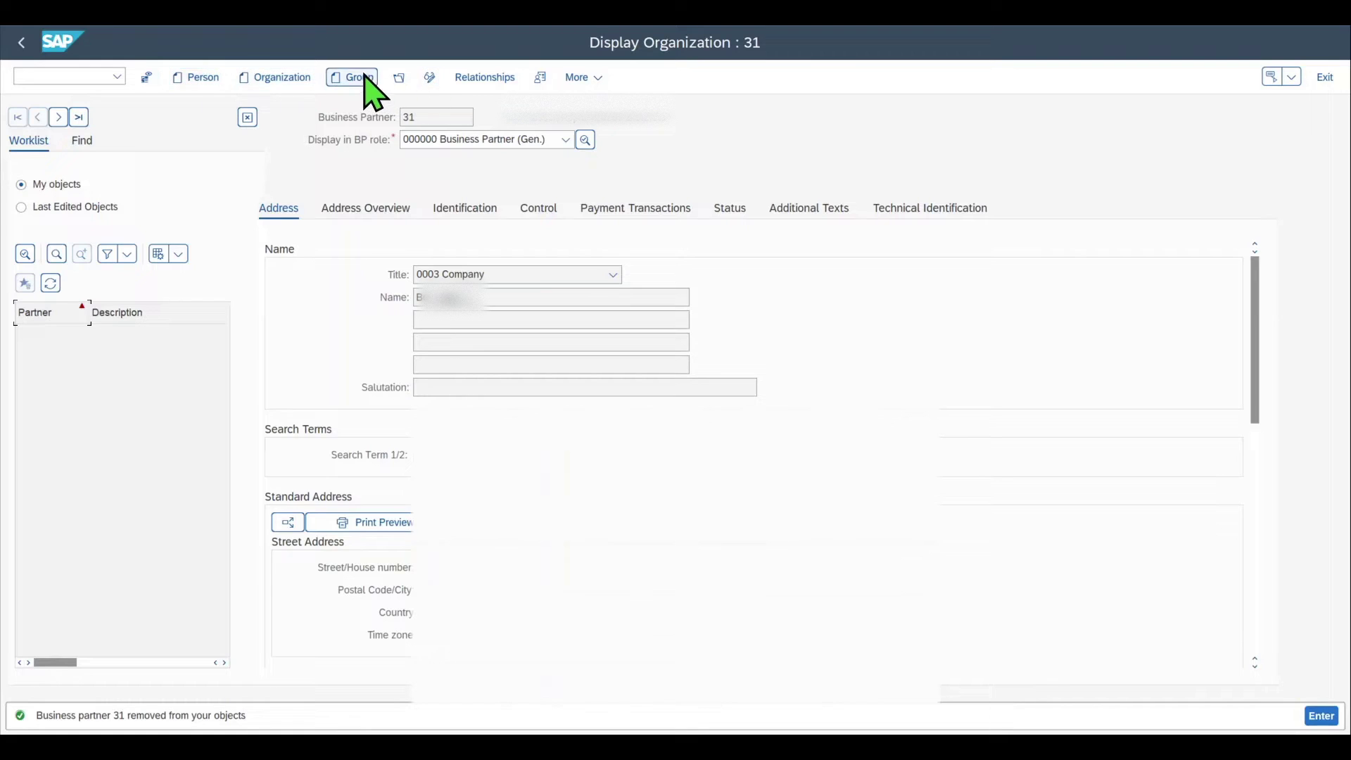
left_click(296, 77)
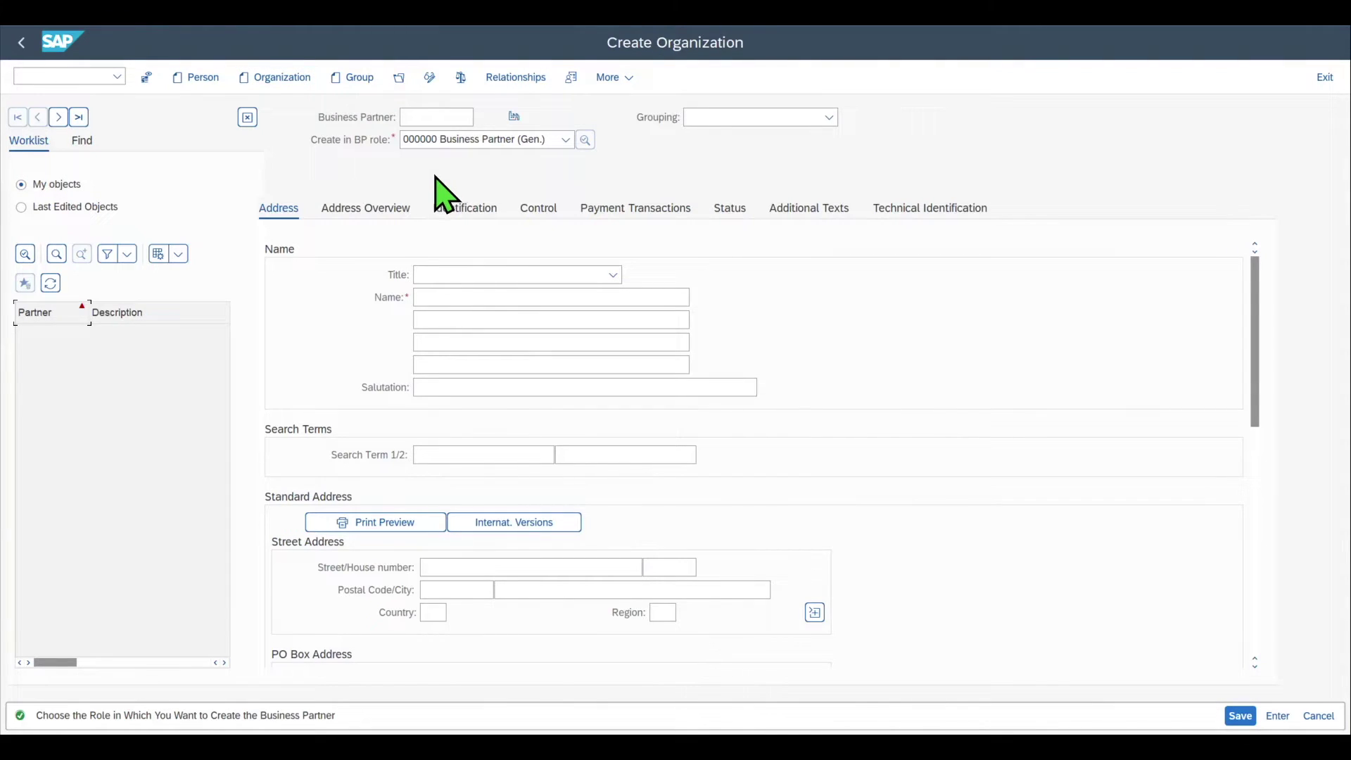
Step: Set the new organization's Grouping to 0001 Internal number assignment
left_click(718, 117)
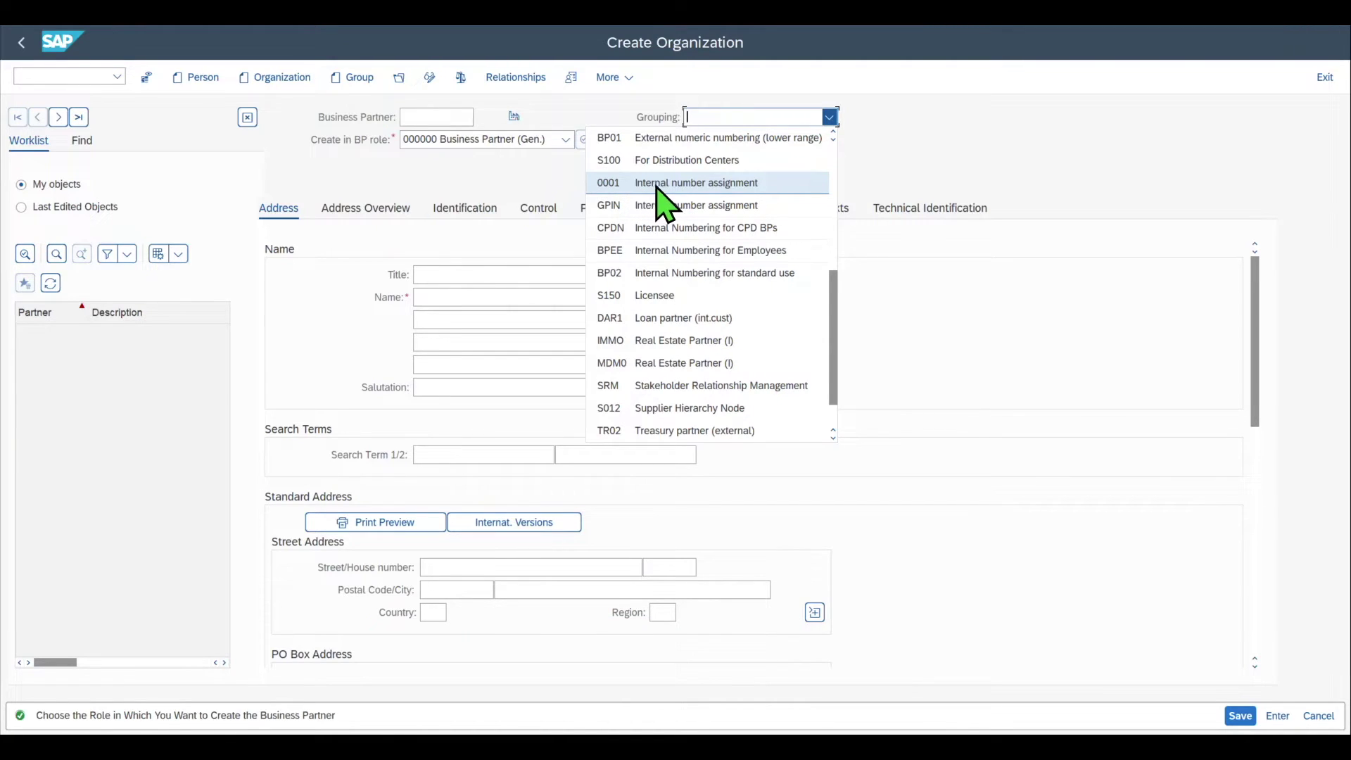
left_click(661, 184)
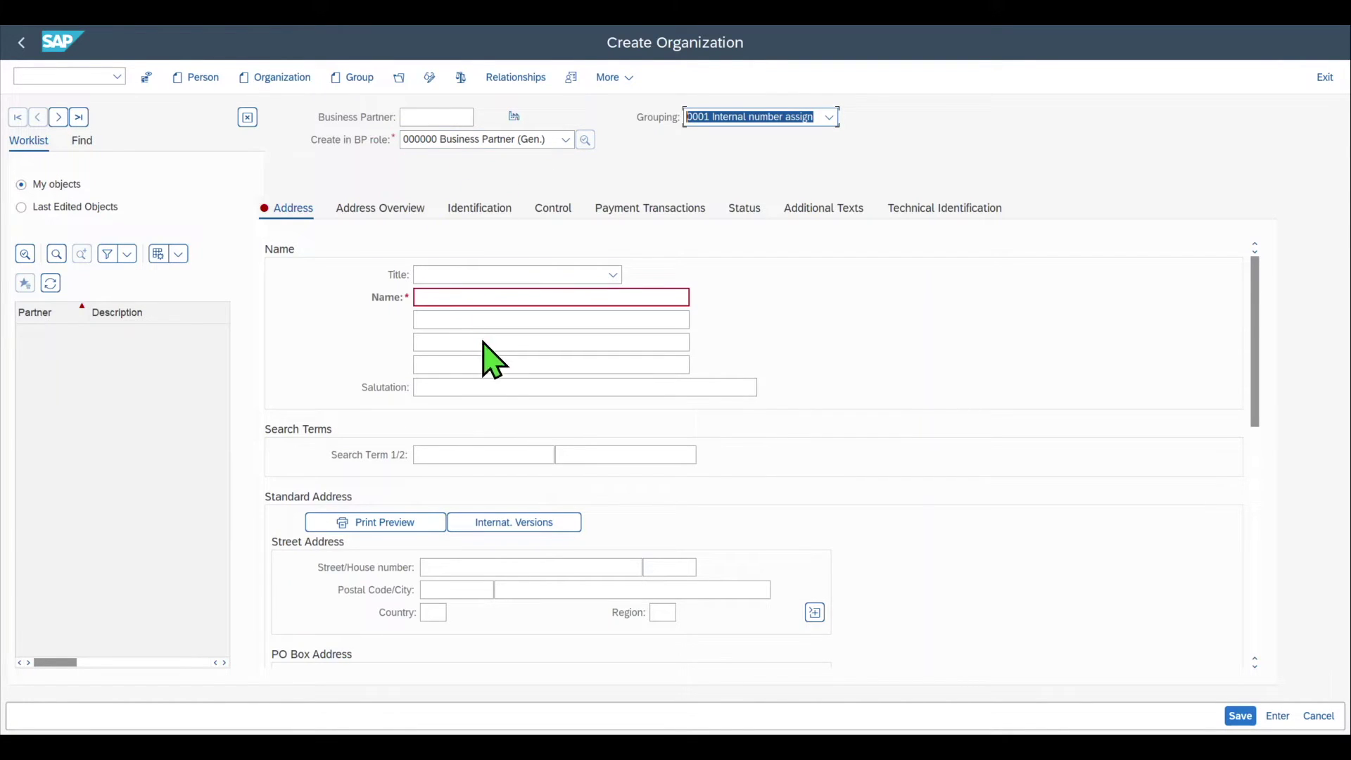
Step: Enter 'Test BP' as the organization name and copy it into Search Term 1
left_click(454, 299)
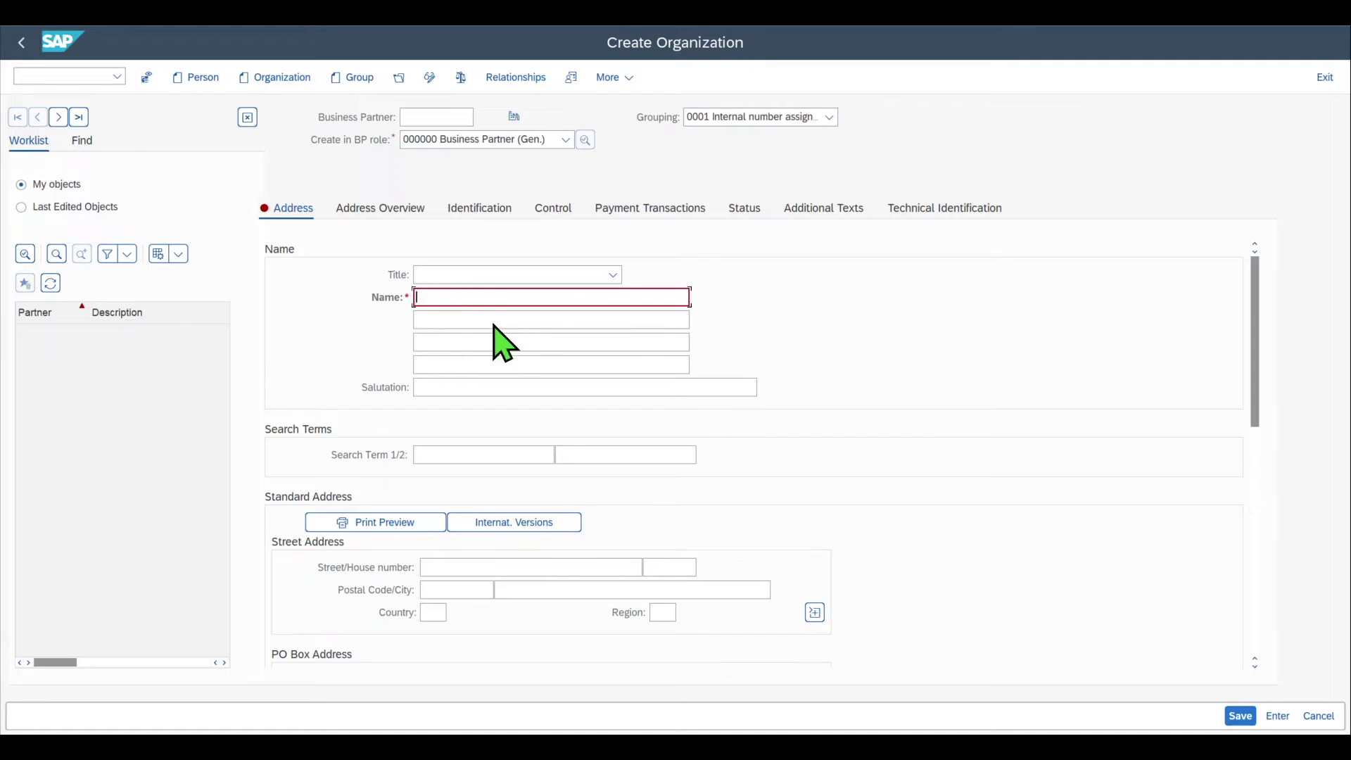
type("Test BP")
scroll(431, 373, "down", 3)
scroll(451, 331, "up", 3)
key("ctrl+a")
key("ctrl+c")
left_click(450, 456)
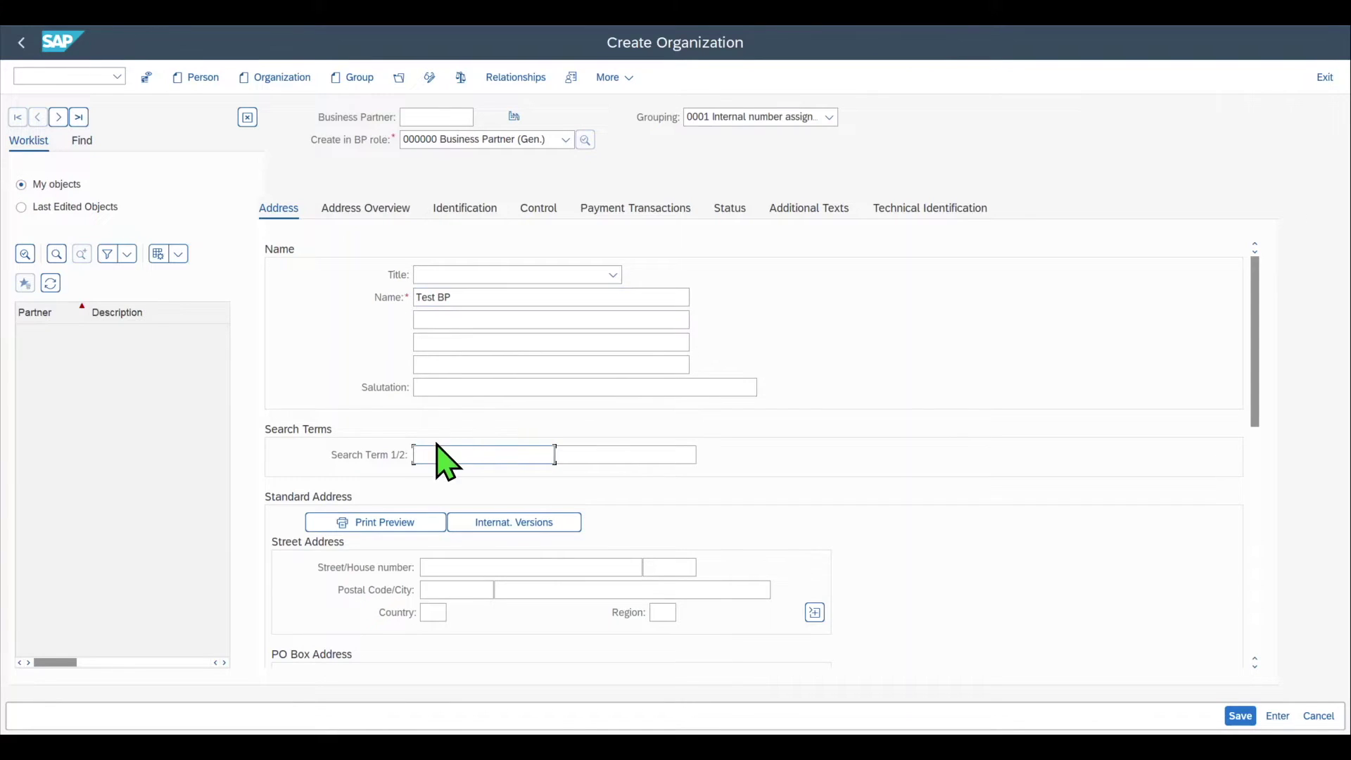
key("ctrl+v")
scroll(371, 419, "down", 1)
scroll(362, 402, "down", 1)
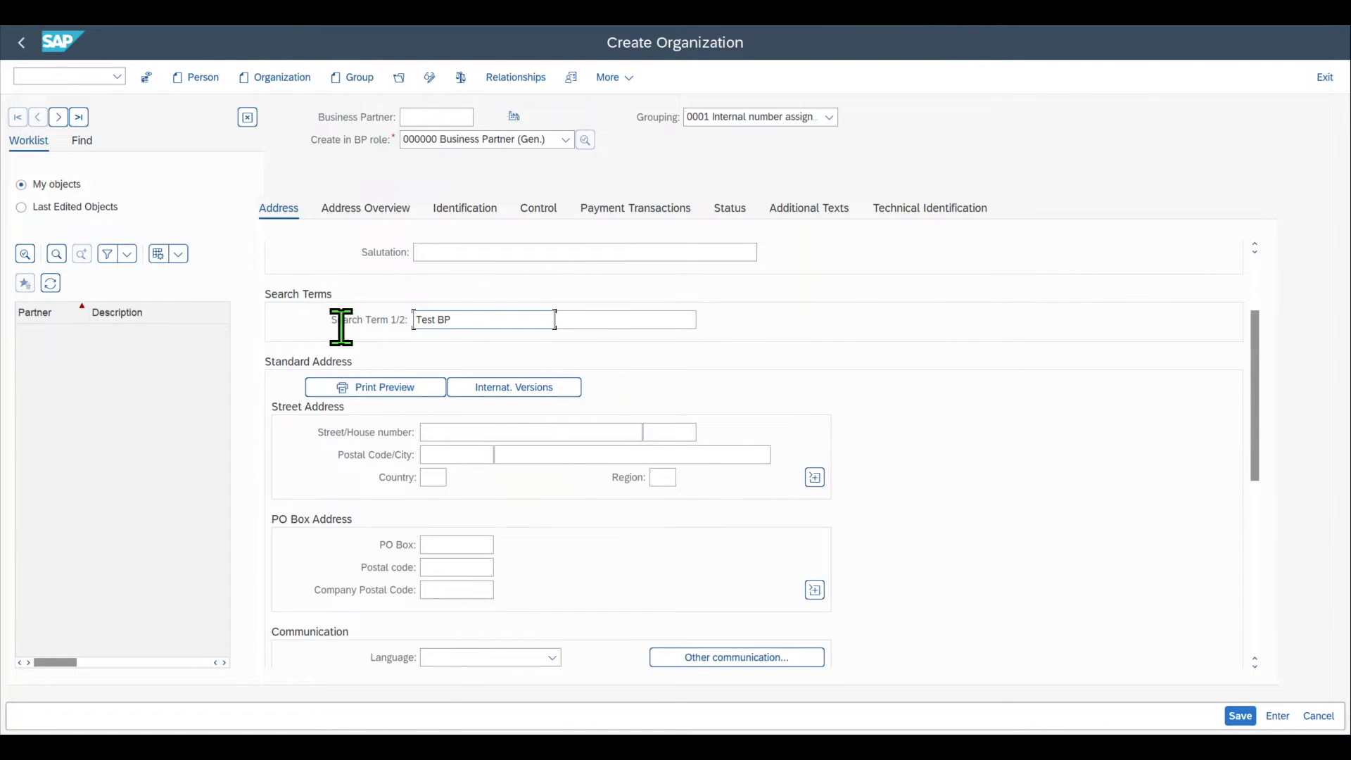
scroll(514, 457, "down", 1)
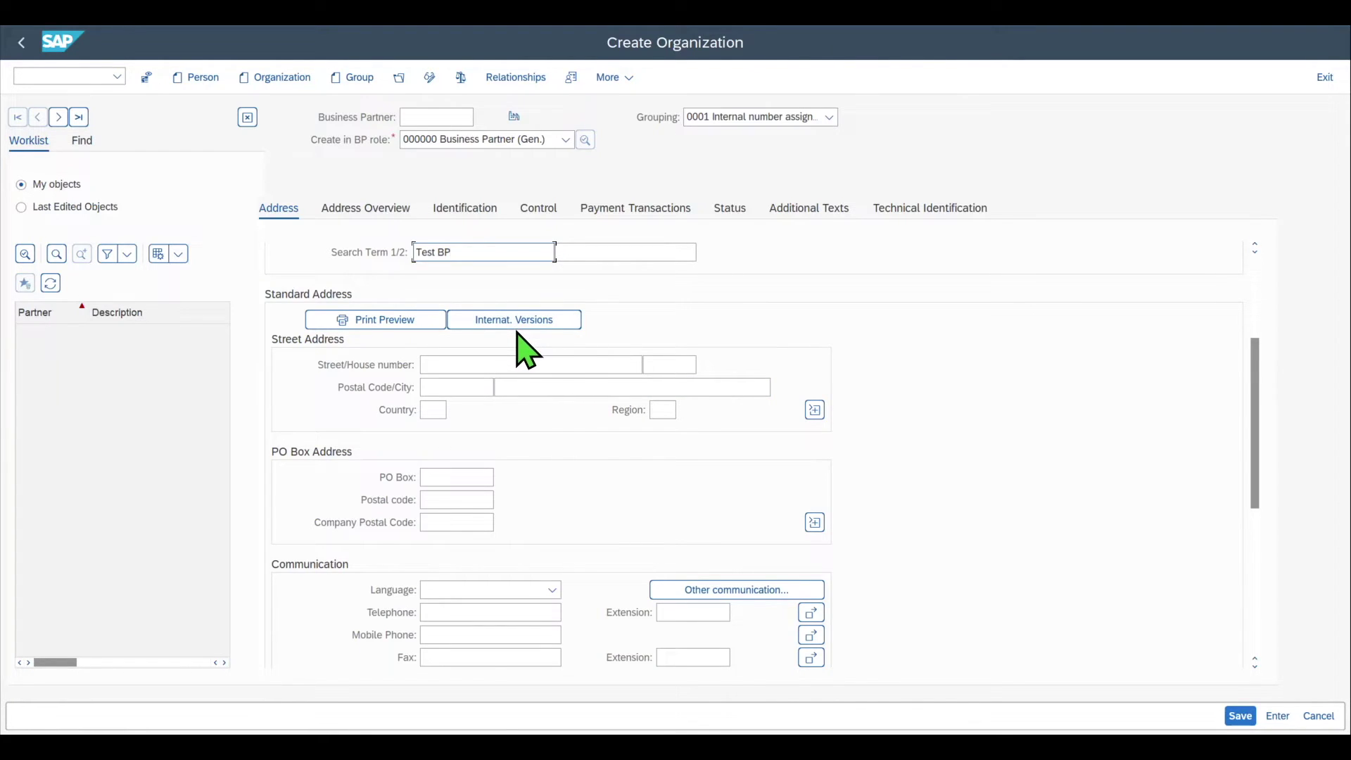
left_click_drag(414, 252, 560, 253)
left_click(561, 253)
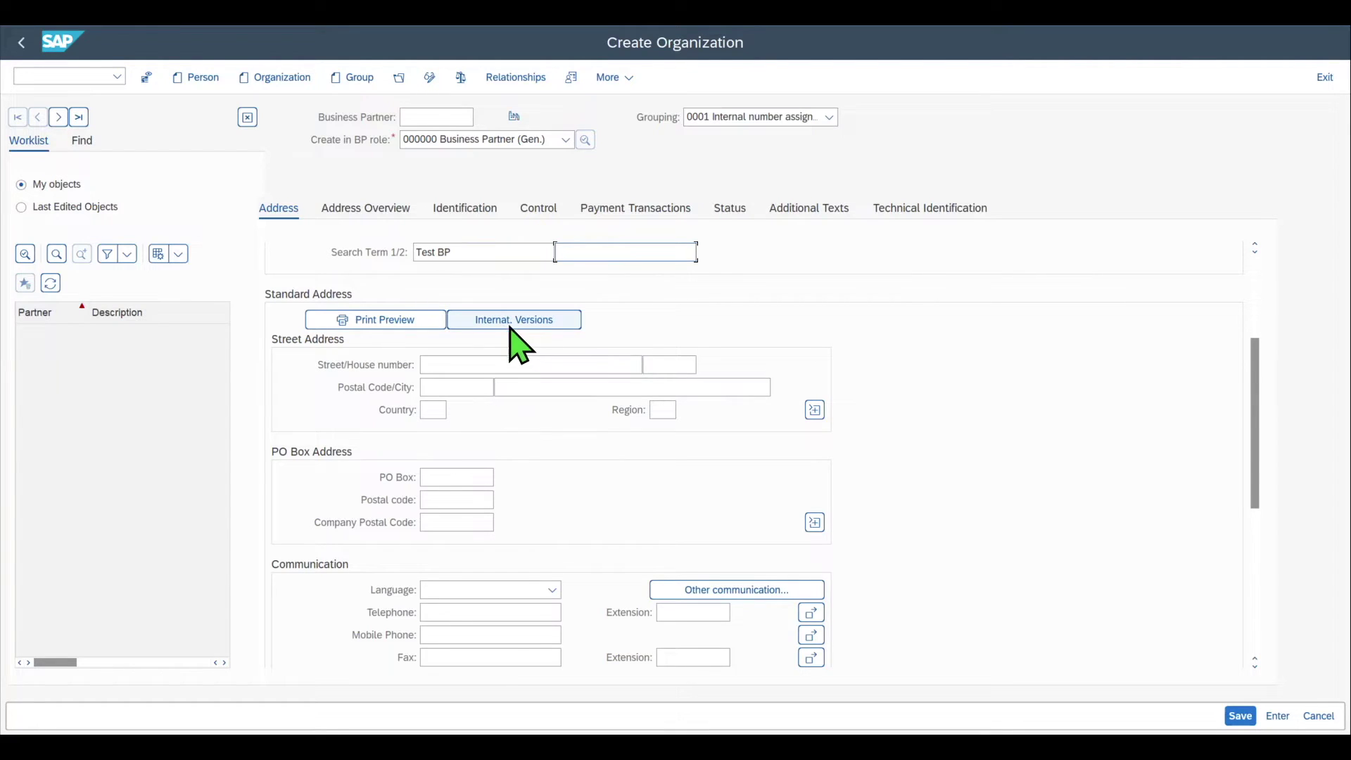
Step: Scroll through the address form and switch to the Address Overview tab
scroll(502, 452, "down", 1)
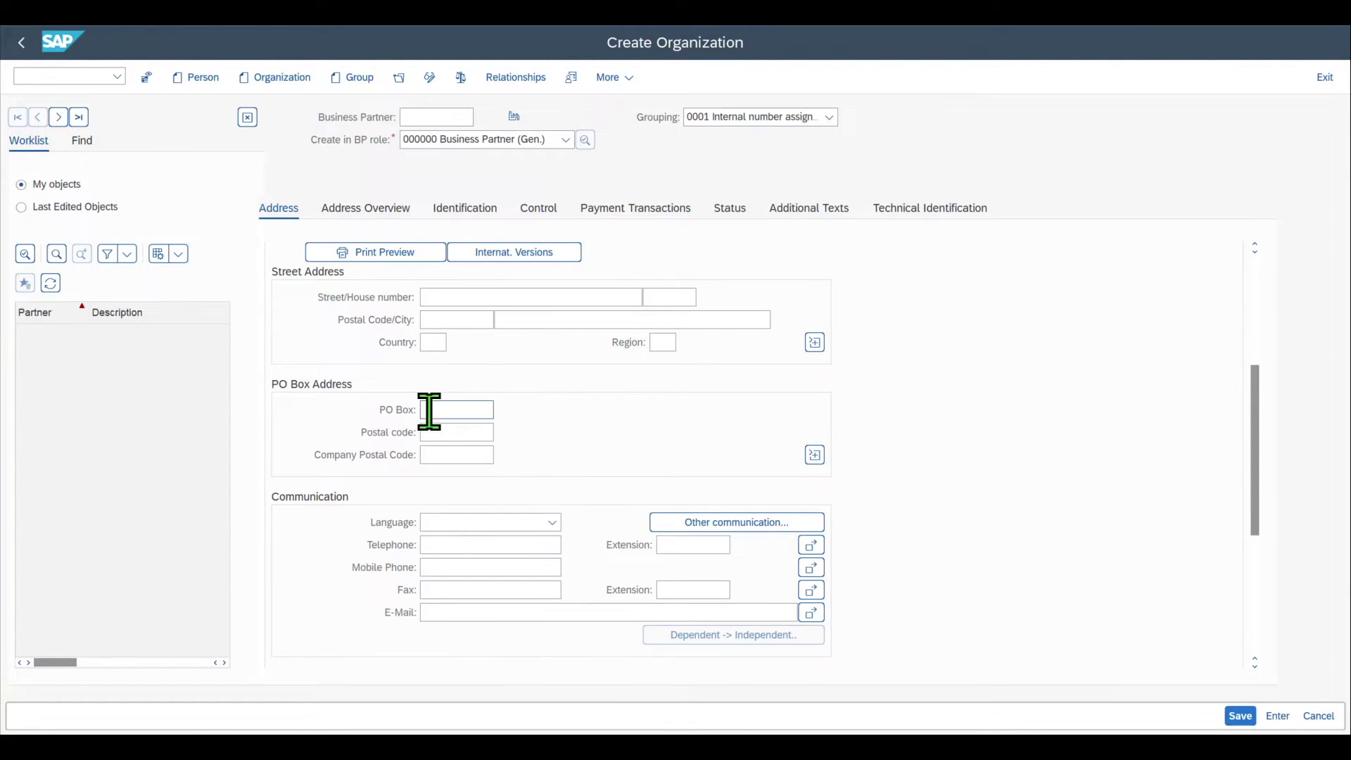
scroll(466, 436, "down", 1)
scroll(466, 514, "down", 3)
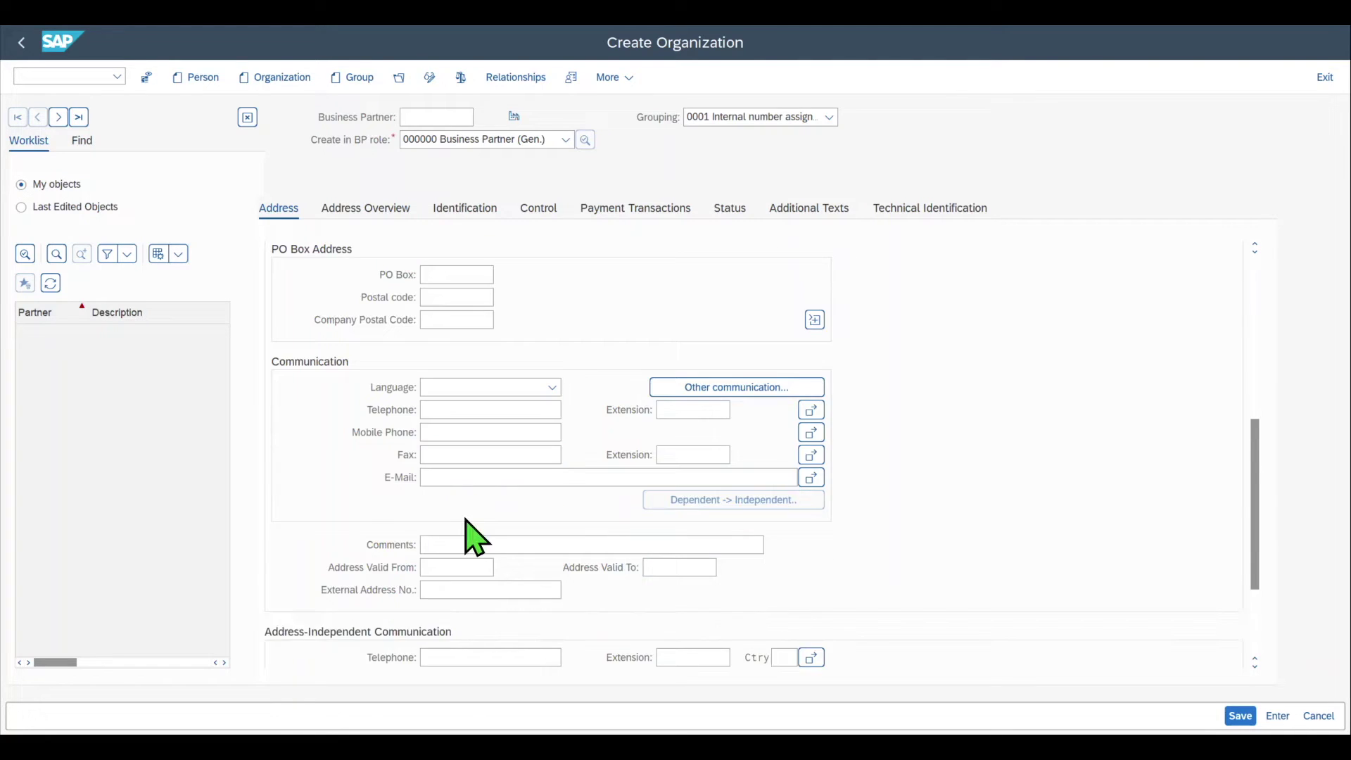
left_click(380, 215)
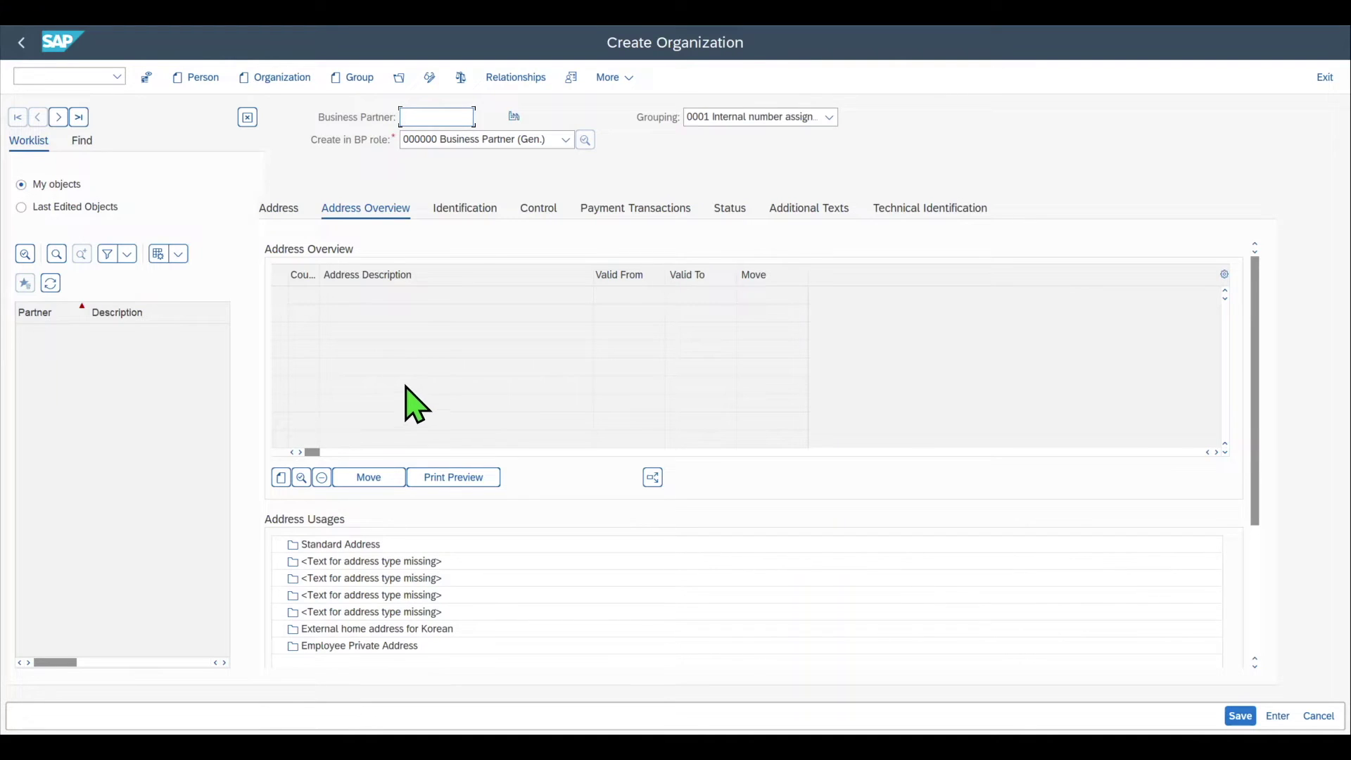
Step: Show the Identification tab down to its Industries and Identification Numbers sections
left_click(468, 211)
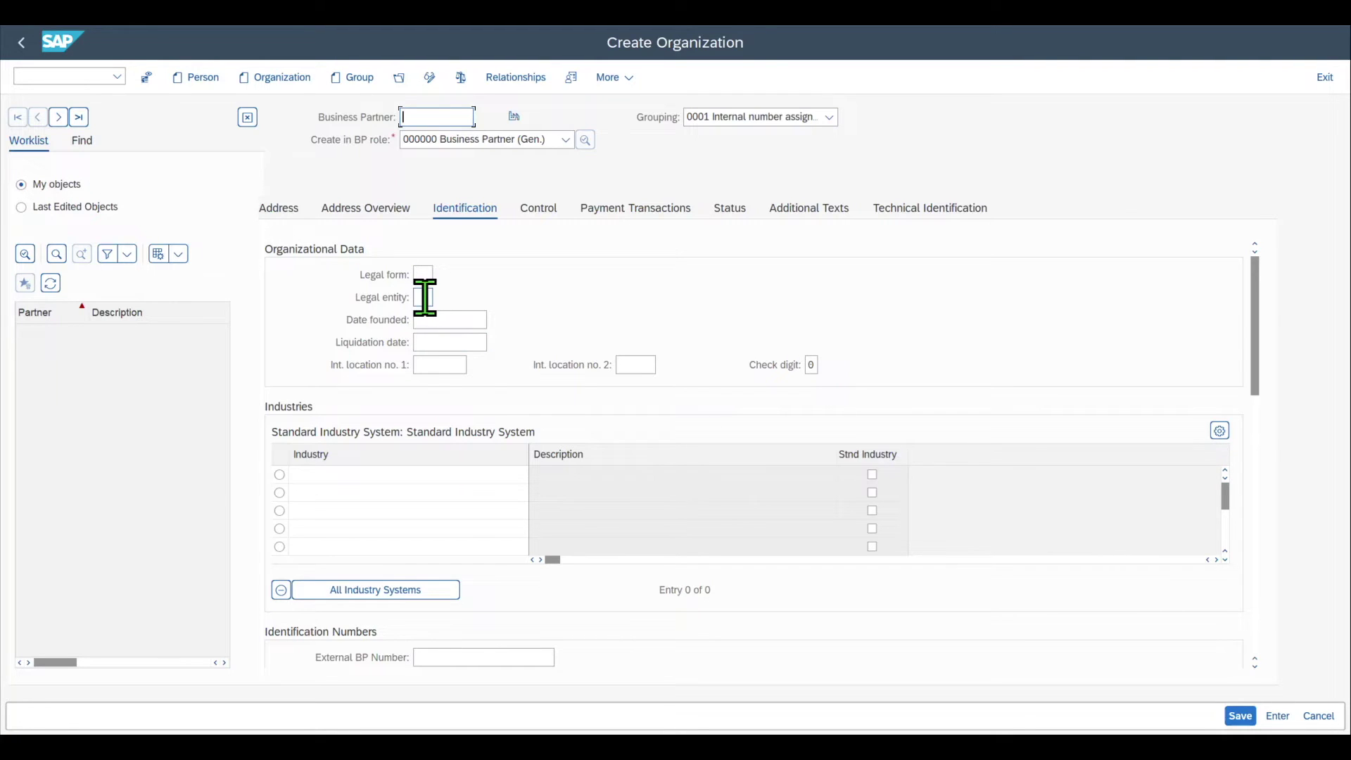
scroll(451, 342, "down", 1)
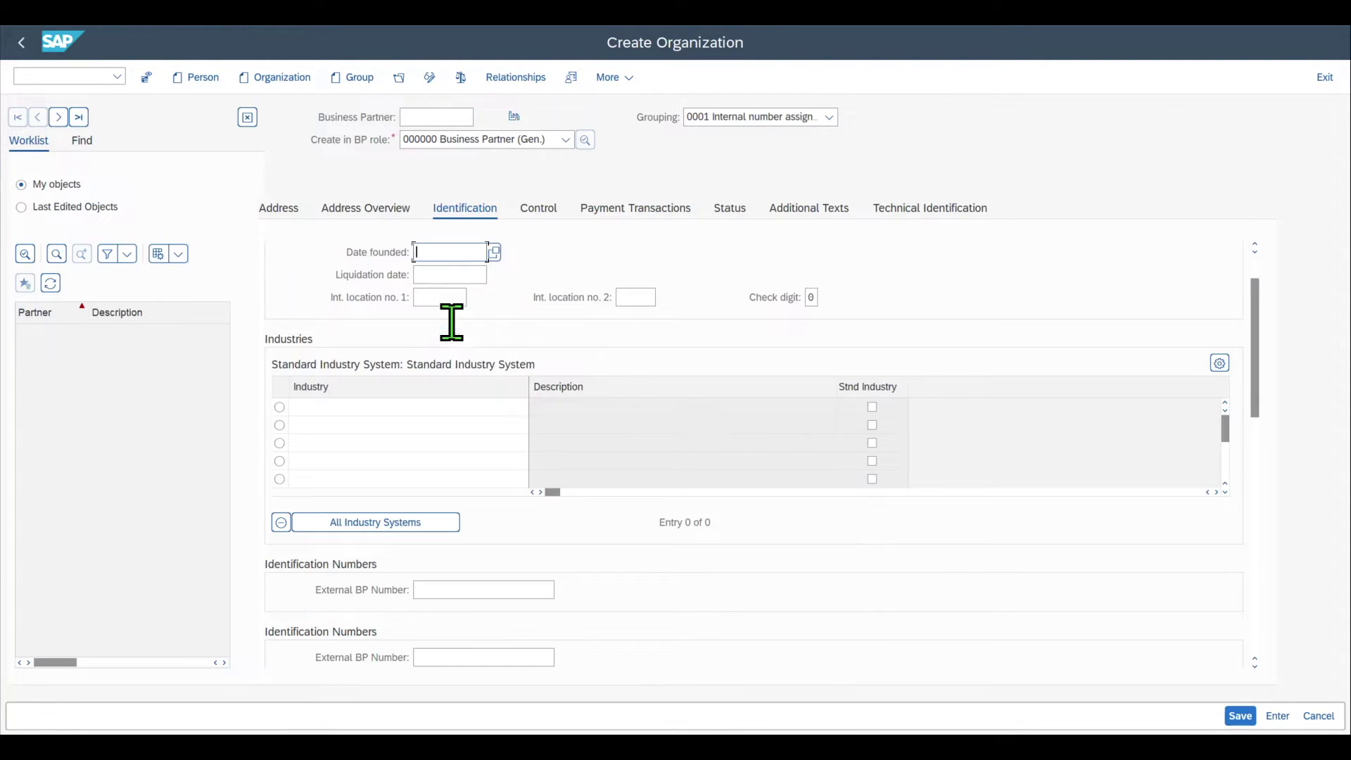
left_click(425, 248)
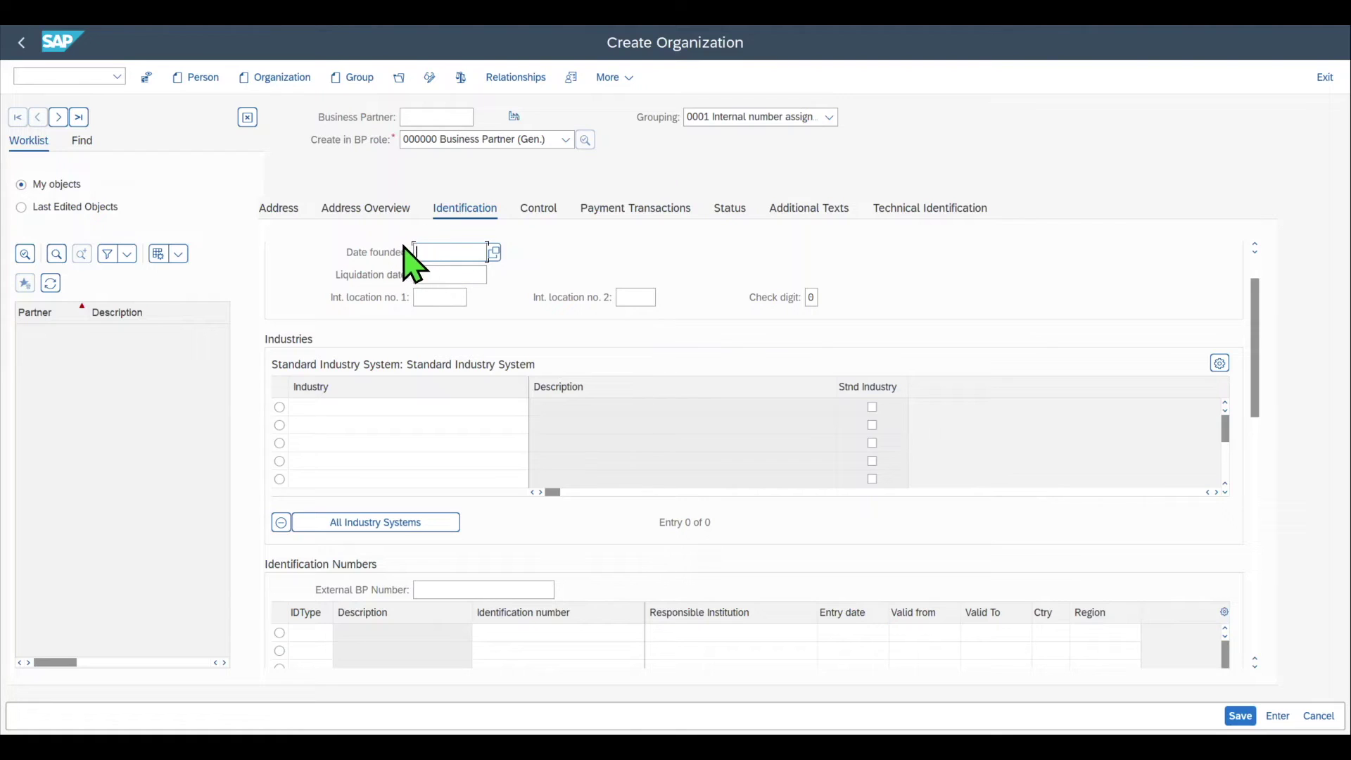
scroll(418, 342, "down", 1)
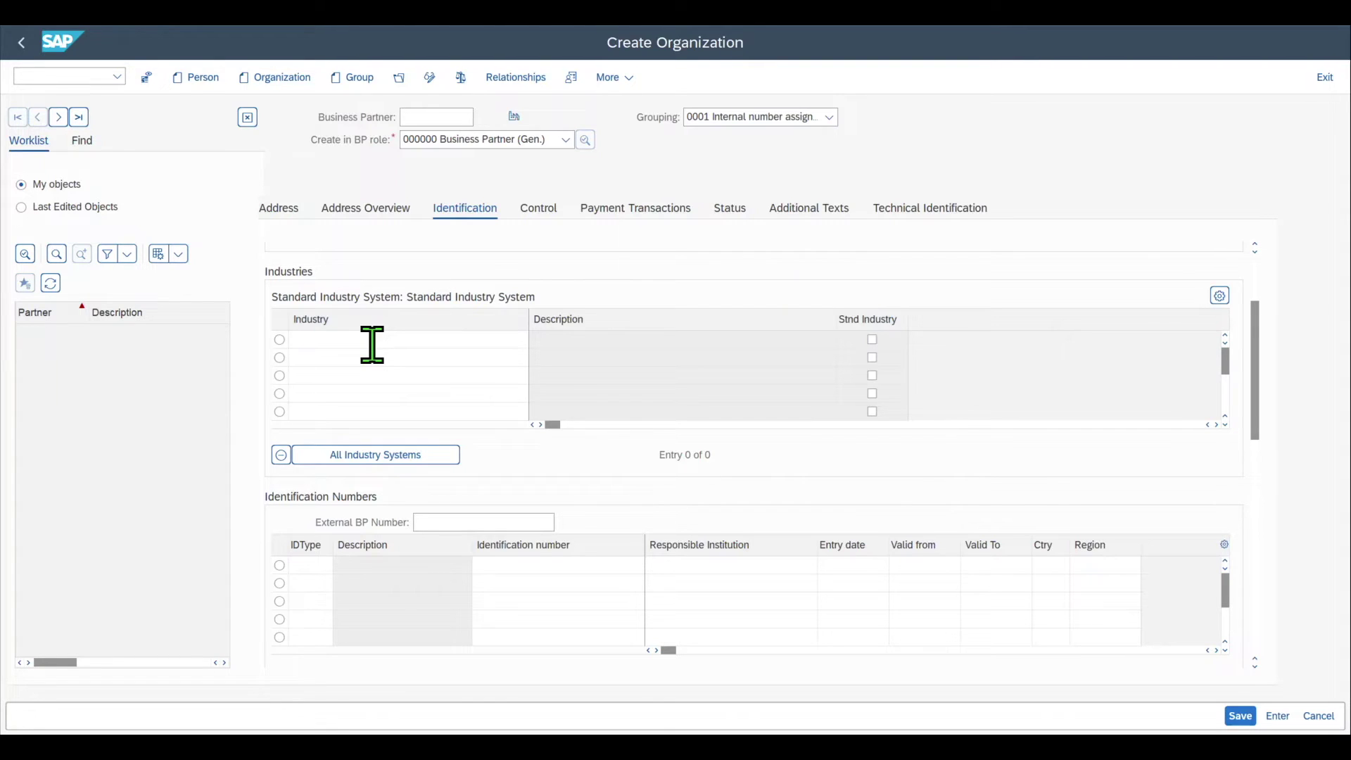
Step: Fill the first Industry row with 02 Financial Services from the value help
left_click(324, 339)
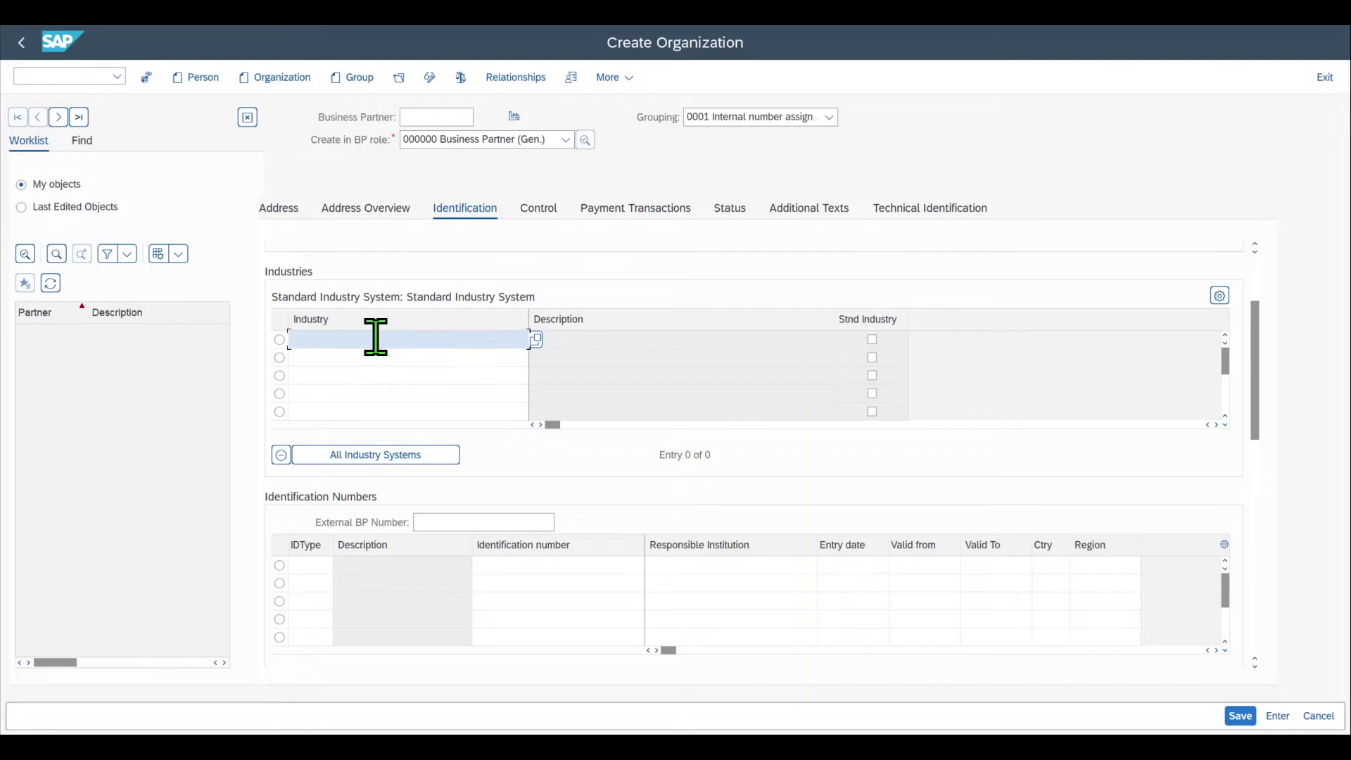
left_click(376, 359)
left_click(374, 377)
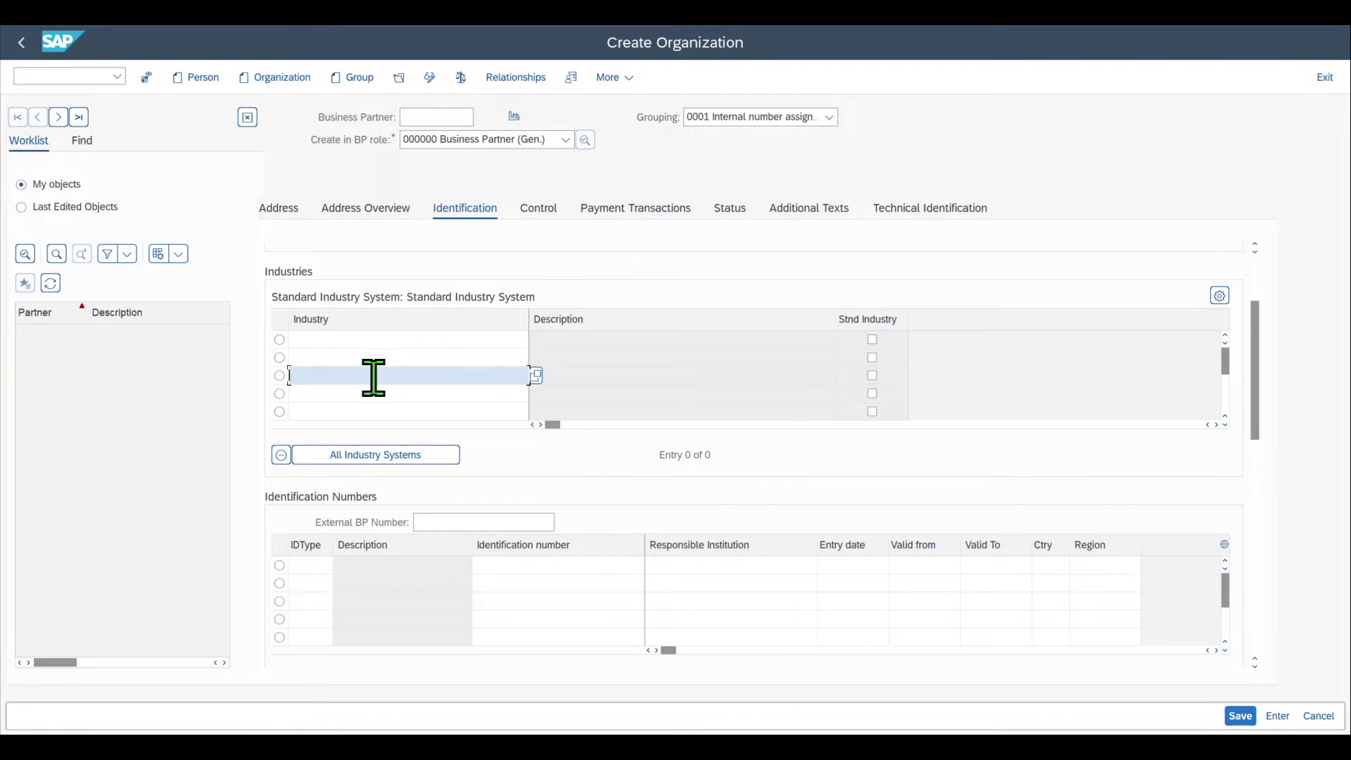
left_click(423, 341)
left_click(535, 340)
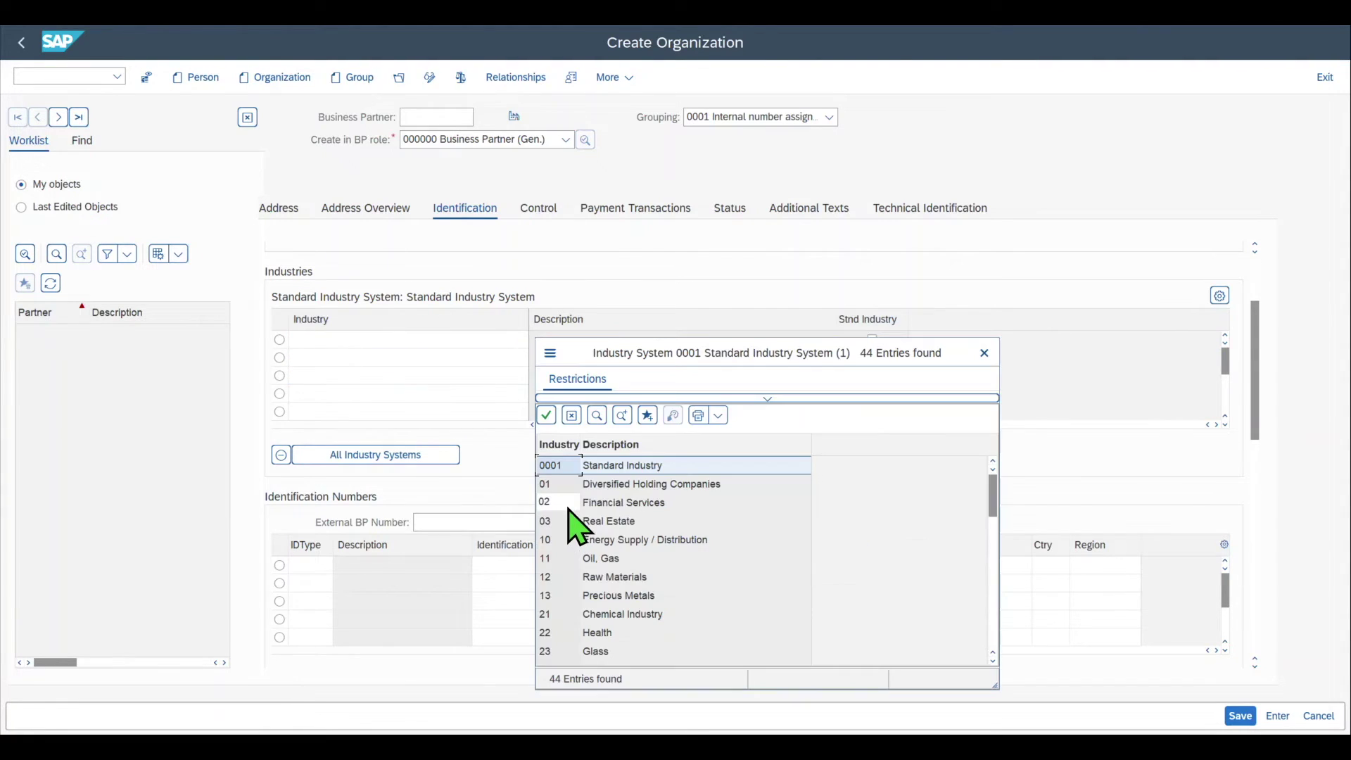
double_click(567, 502)
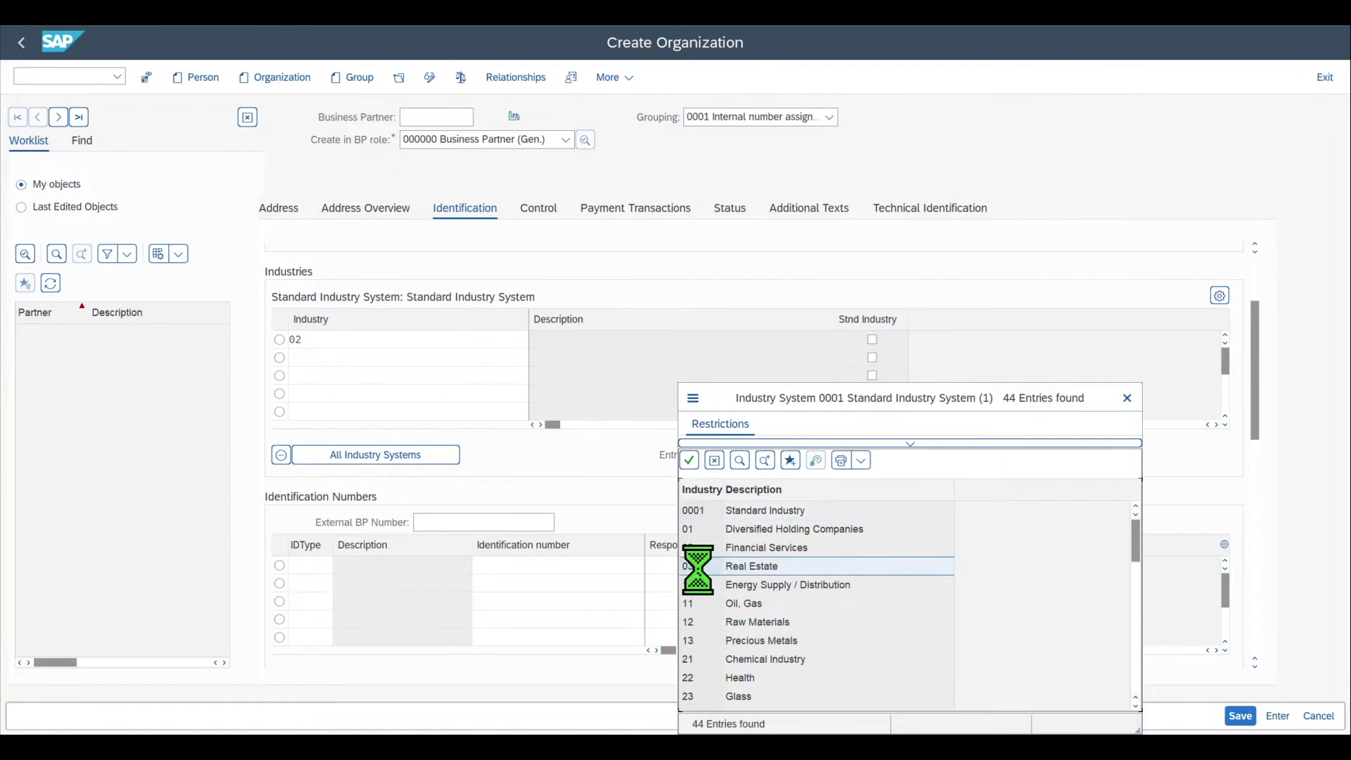
left_click_drag(1258, 447, 1264, 476)
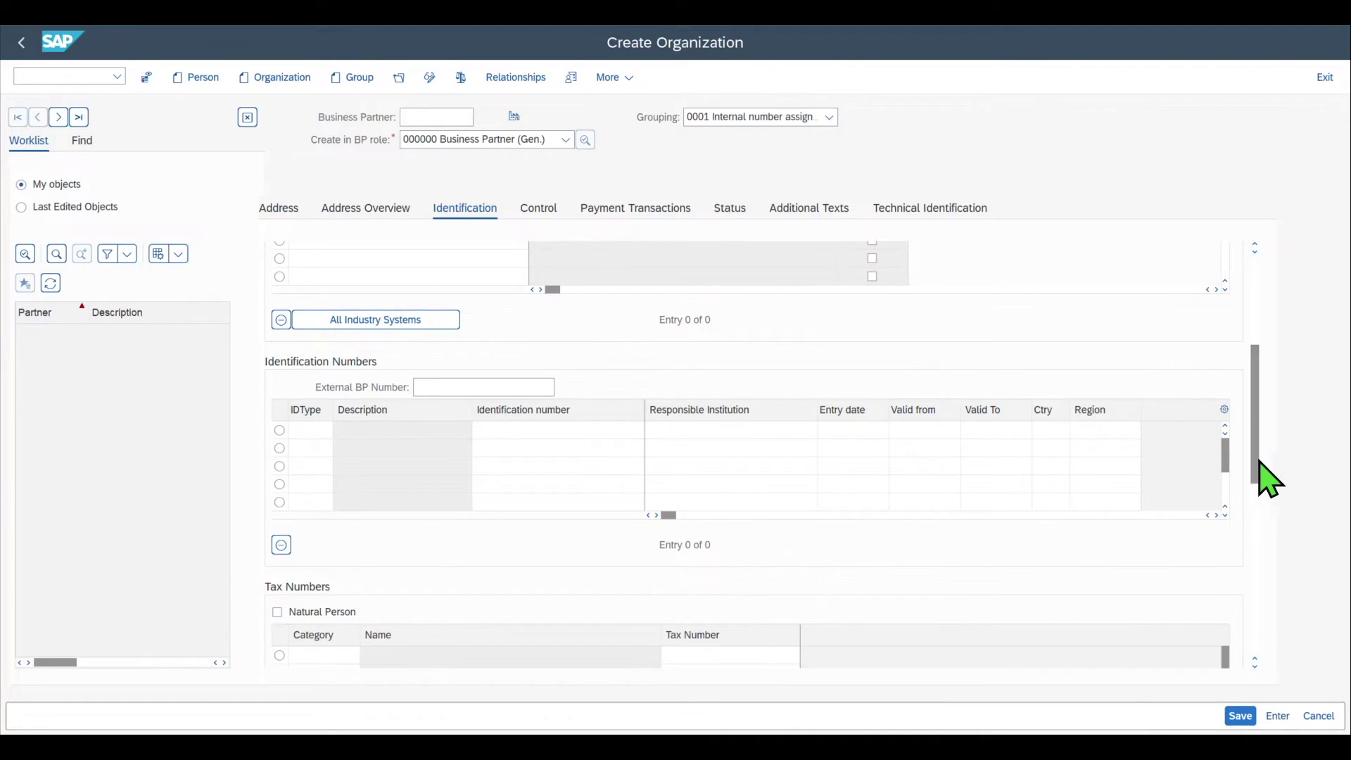
left_click(309, 430)
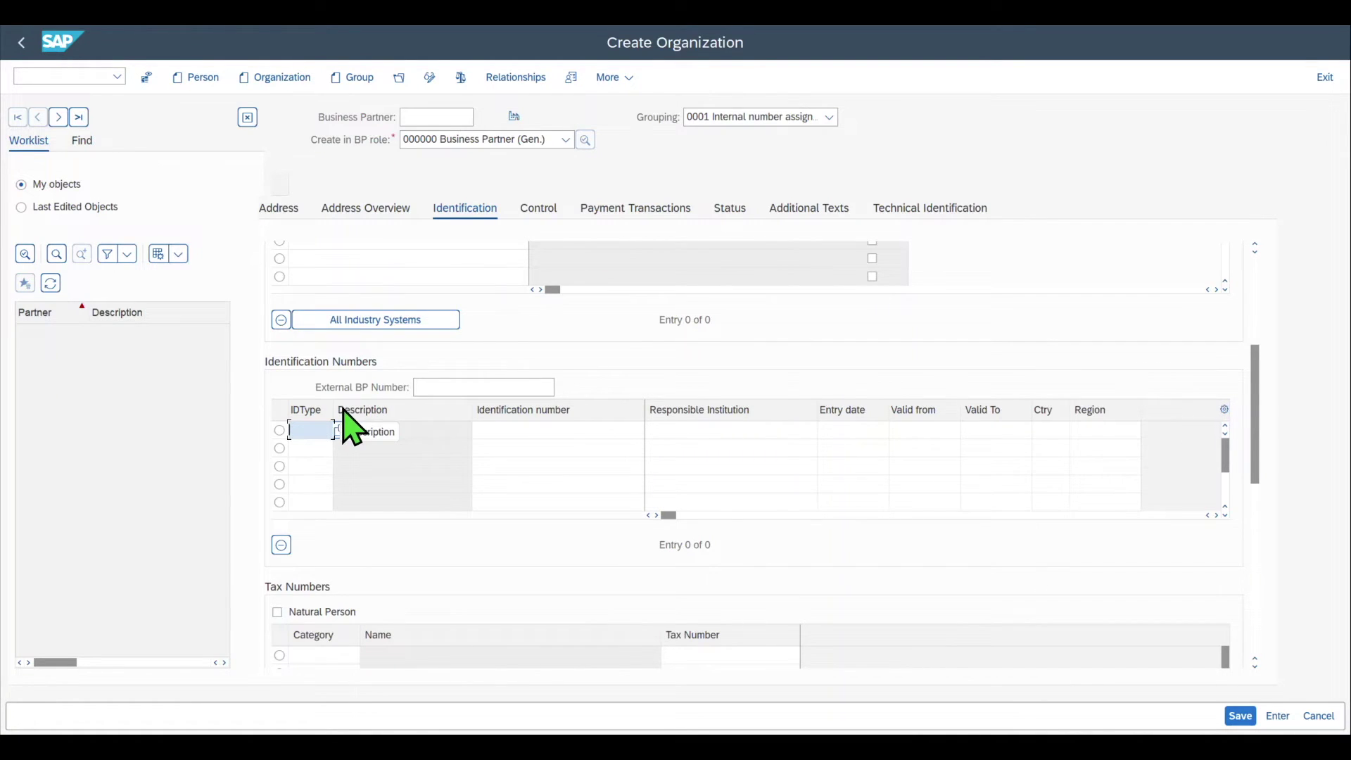
left_click_drag(1259, 489, 1267, 570)
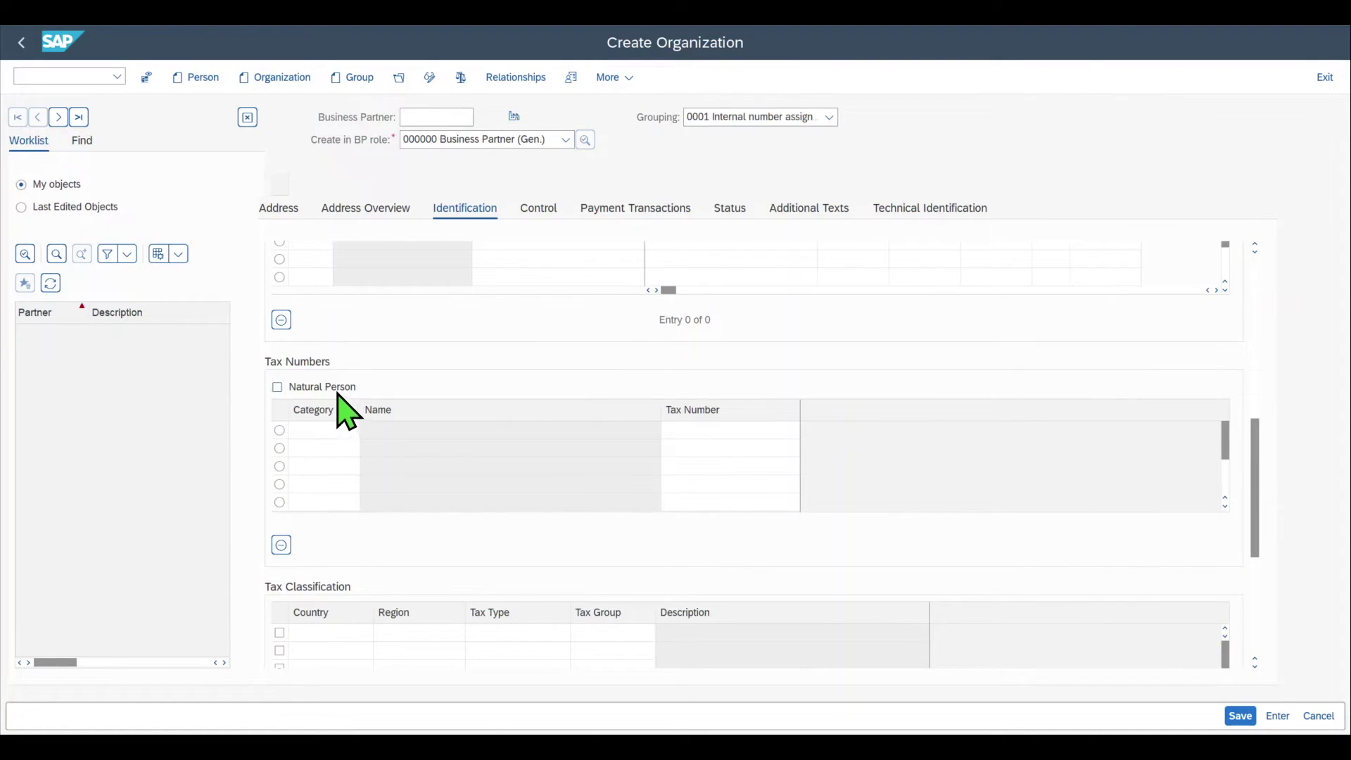
left_click(323, 430)
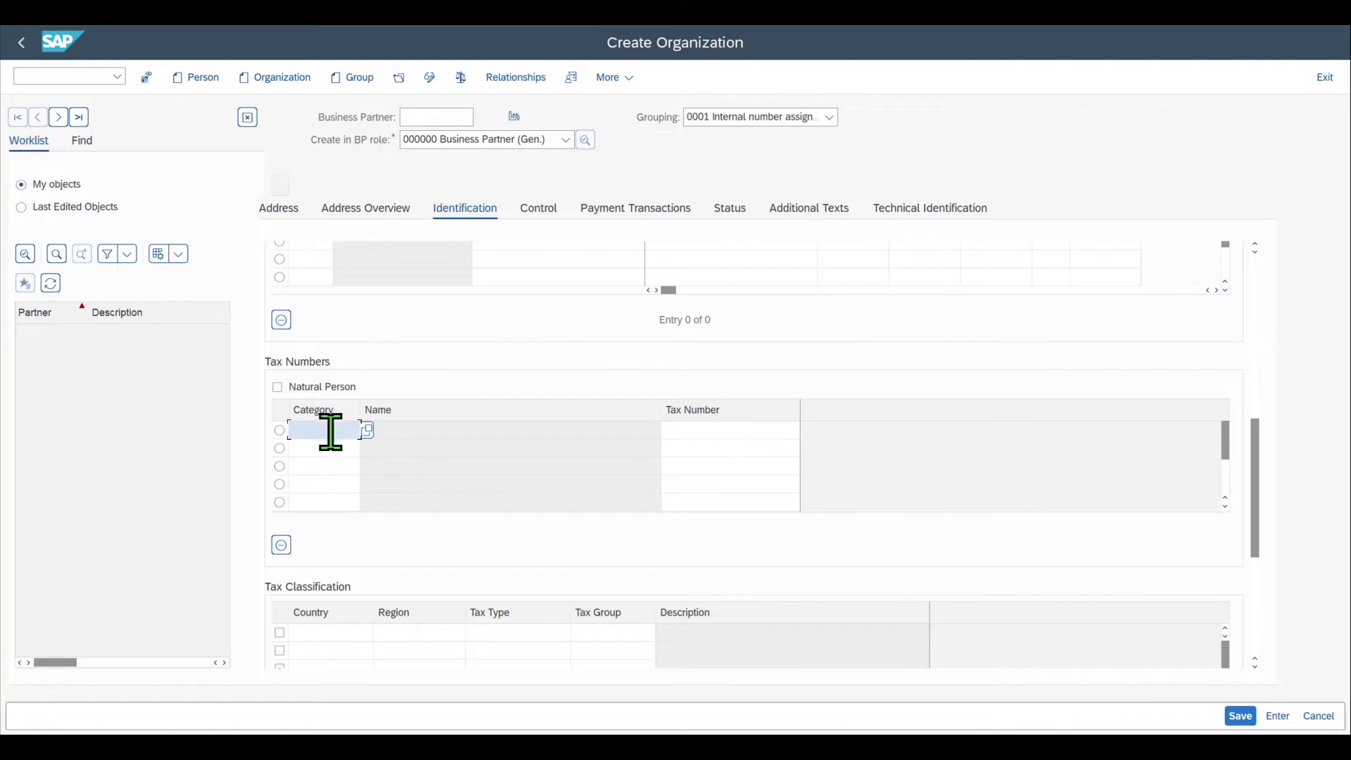
left_click(718, 430)
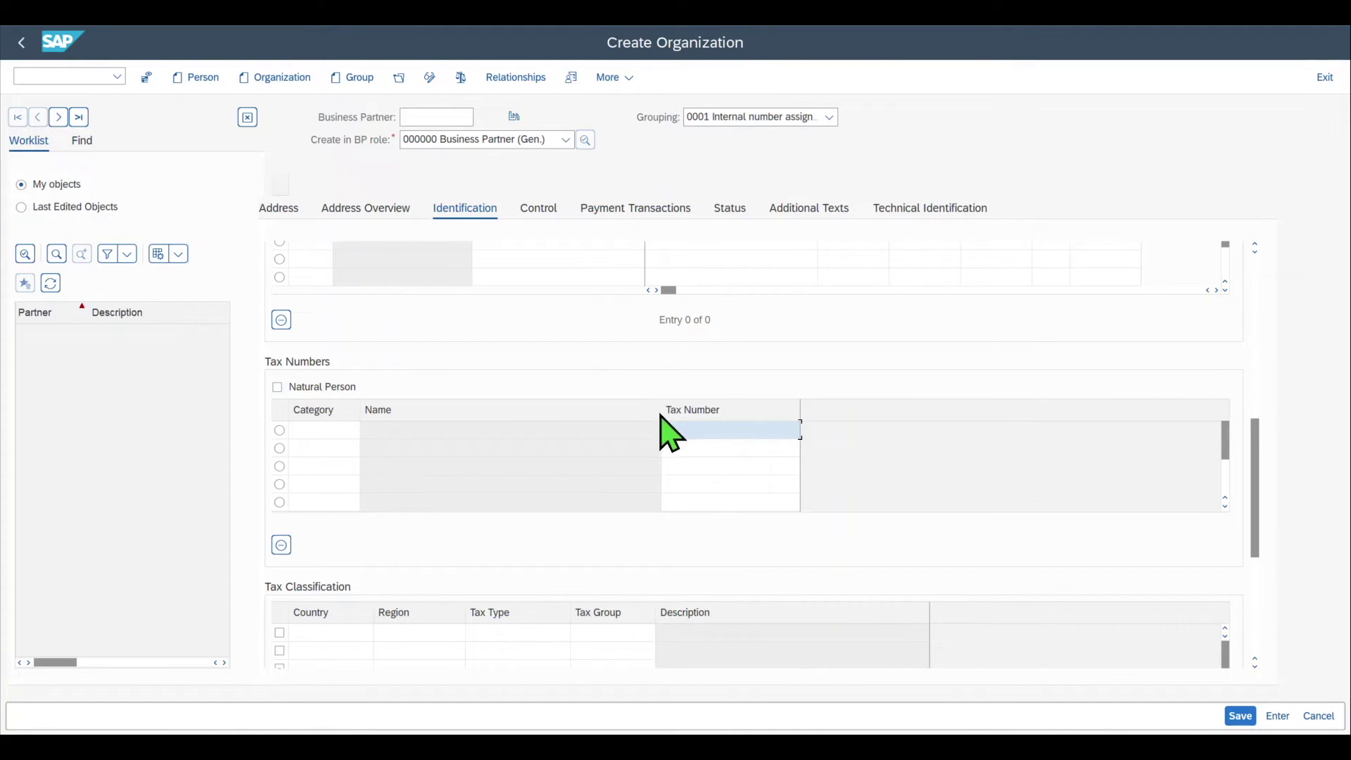
scroll(1254, 549, "down", 3)
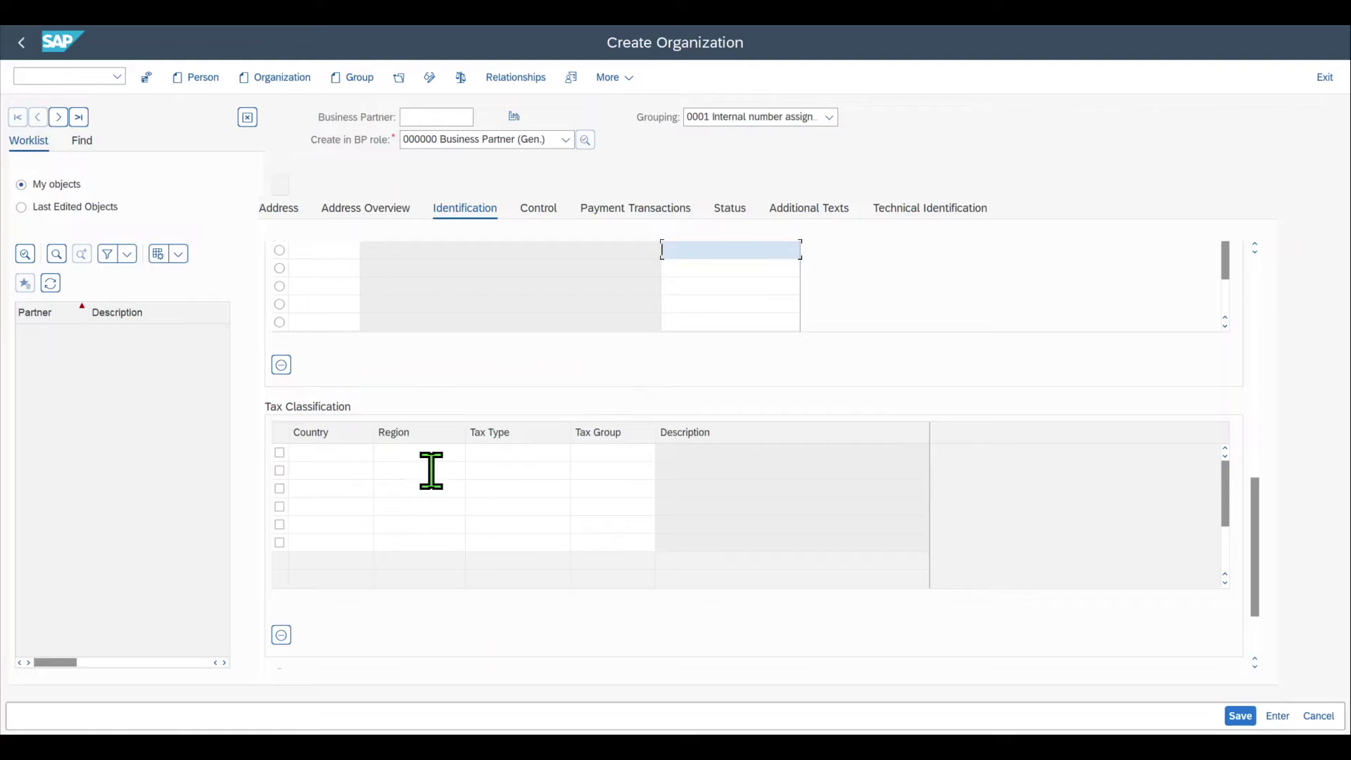
left_click(539, 209)
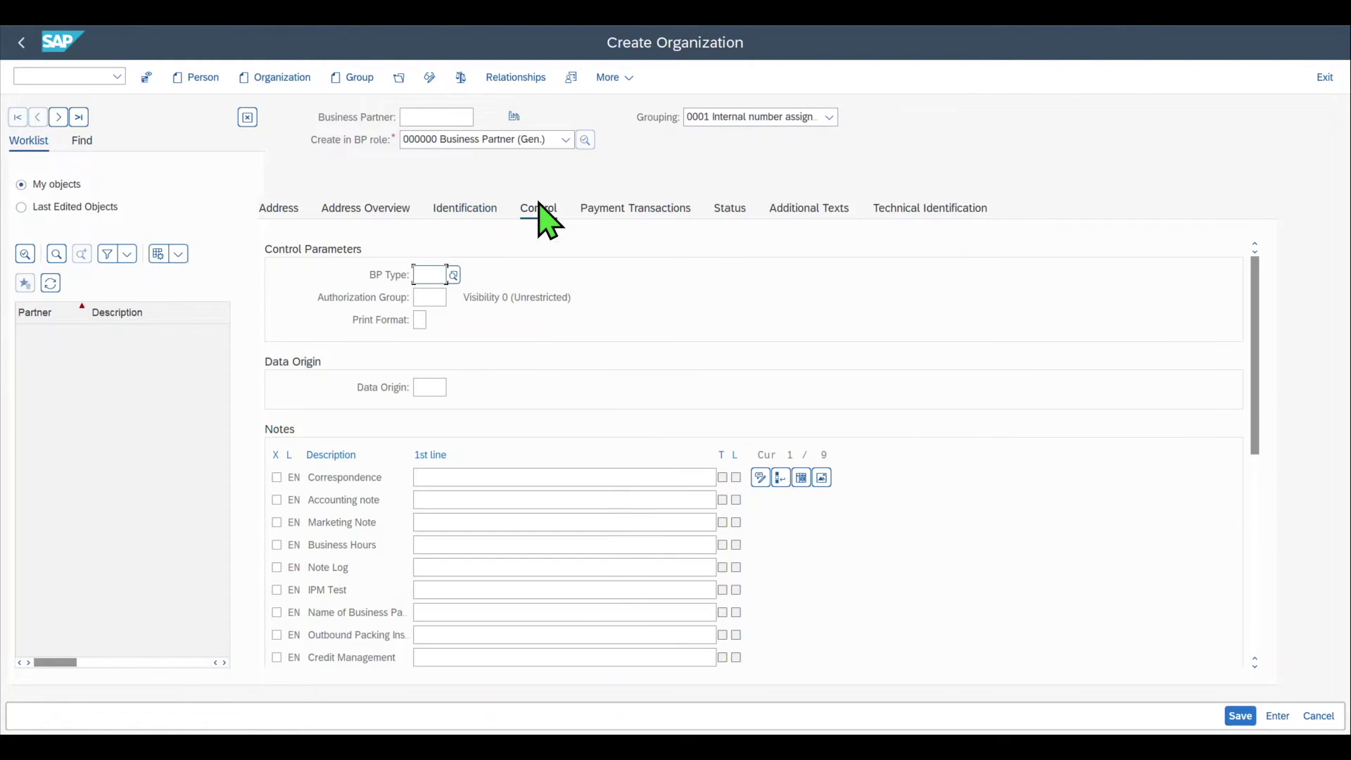
Step: Review the Control tab's BP Type, Authorization Group, data origin and business hours fields
left_click(437, 275)
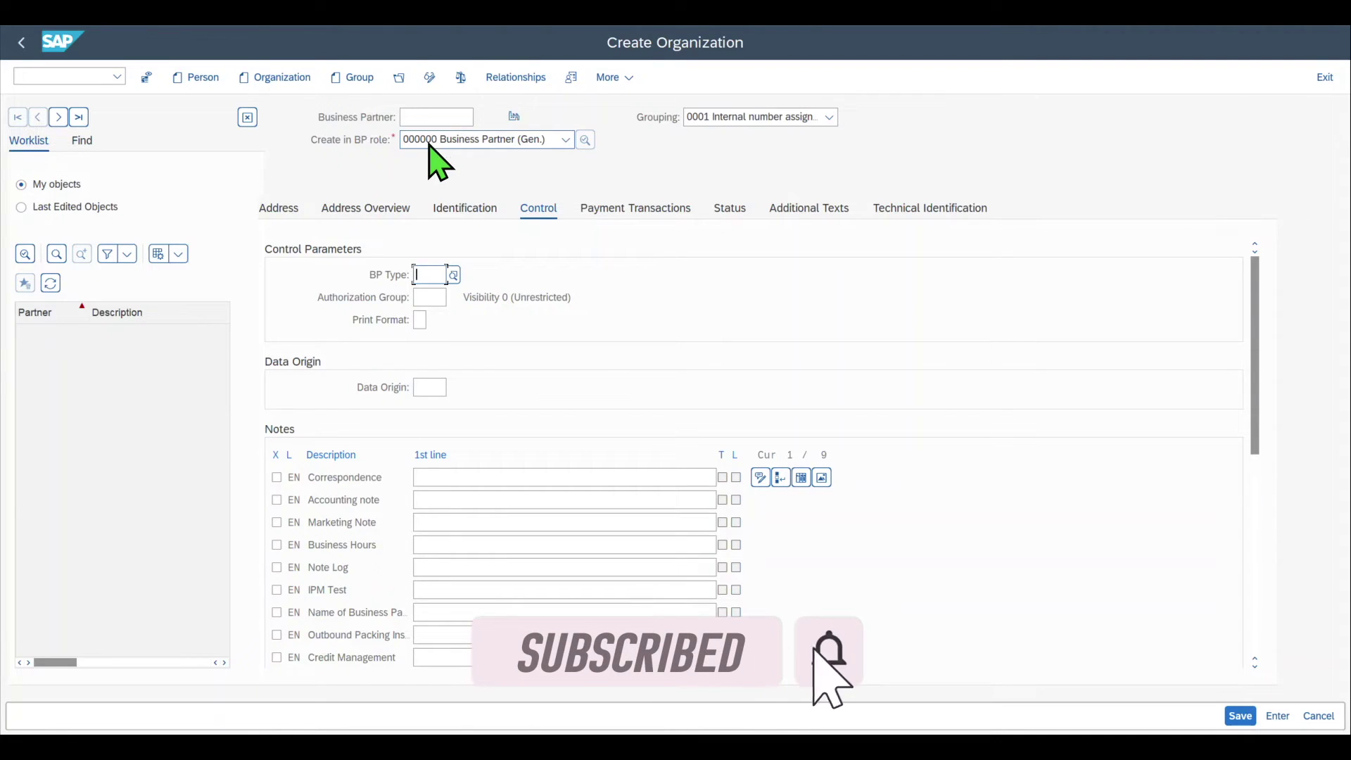
left_click(429, 274)
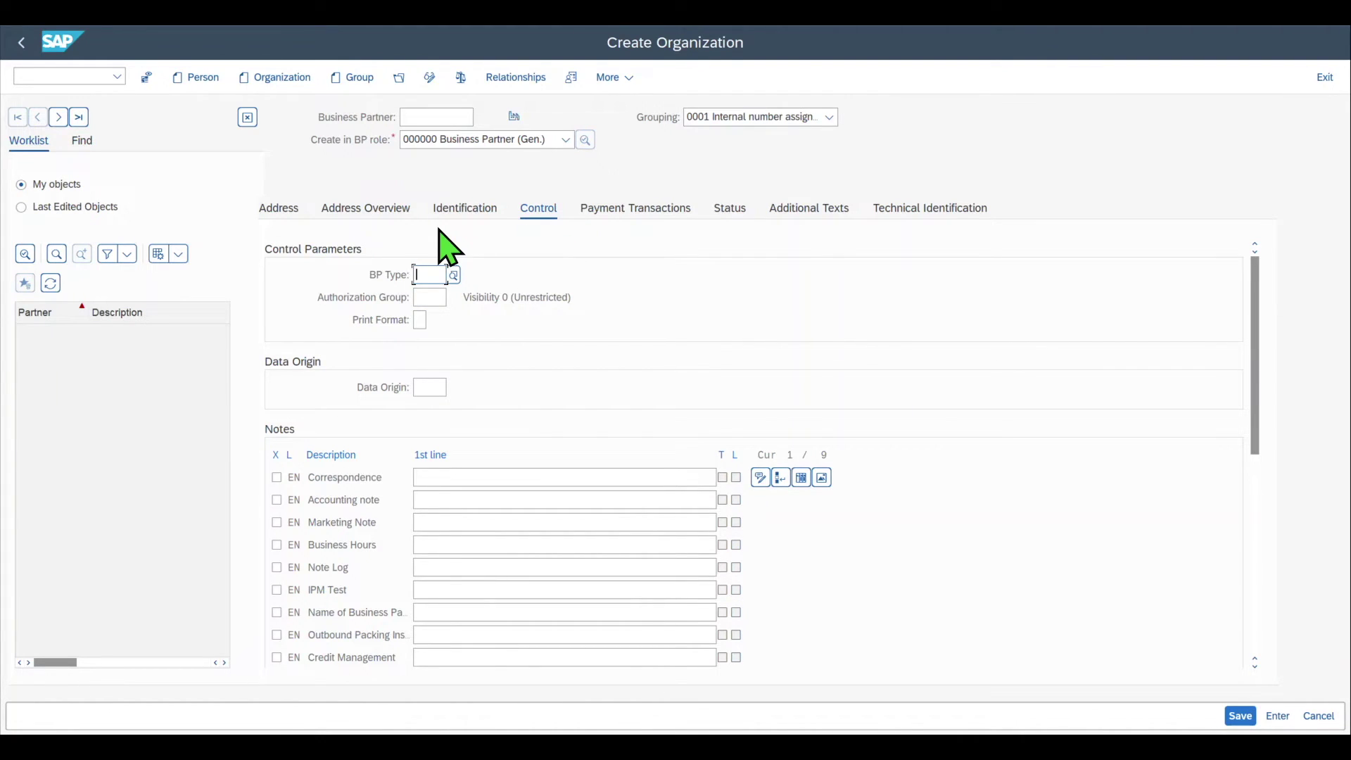
left_click(430, 296)
scroll(424, 359, "down", 1)
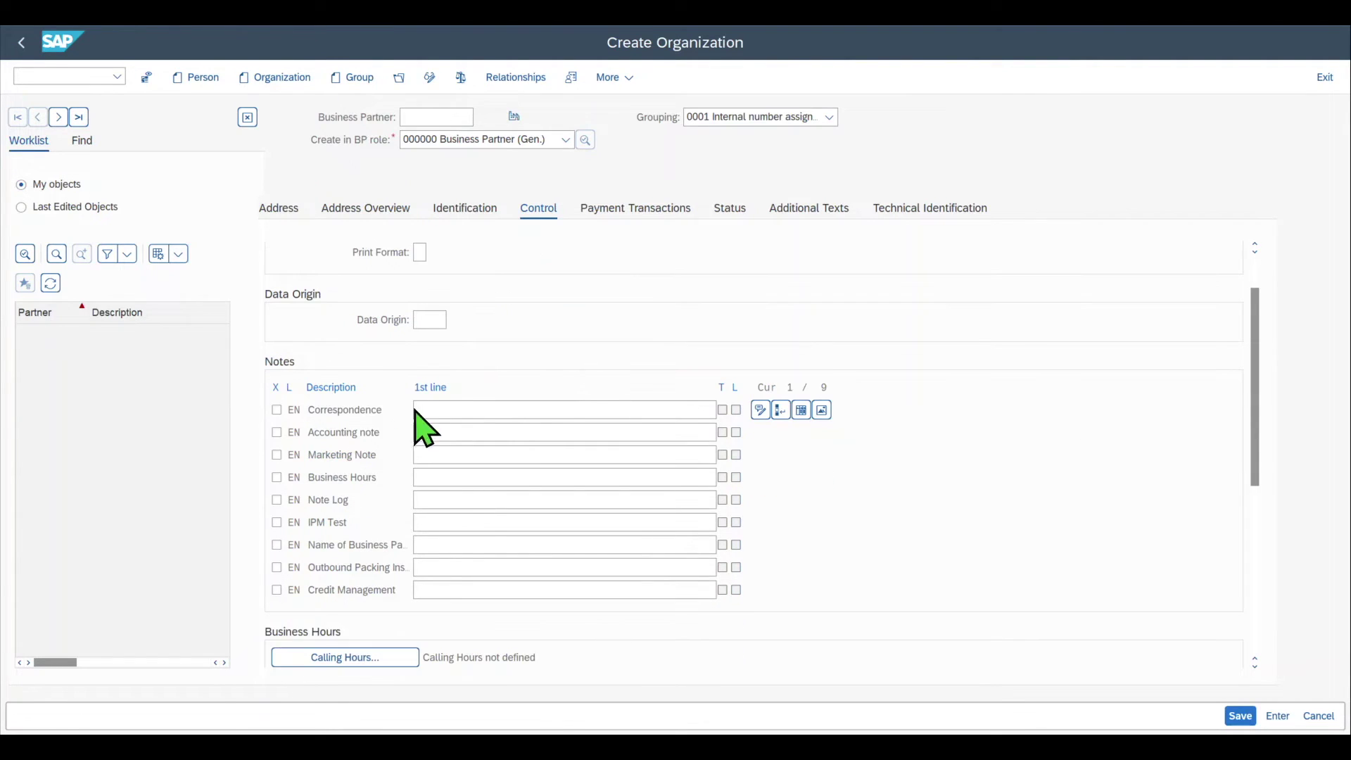
scroll(369, 539, "down", 3)
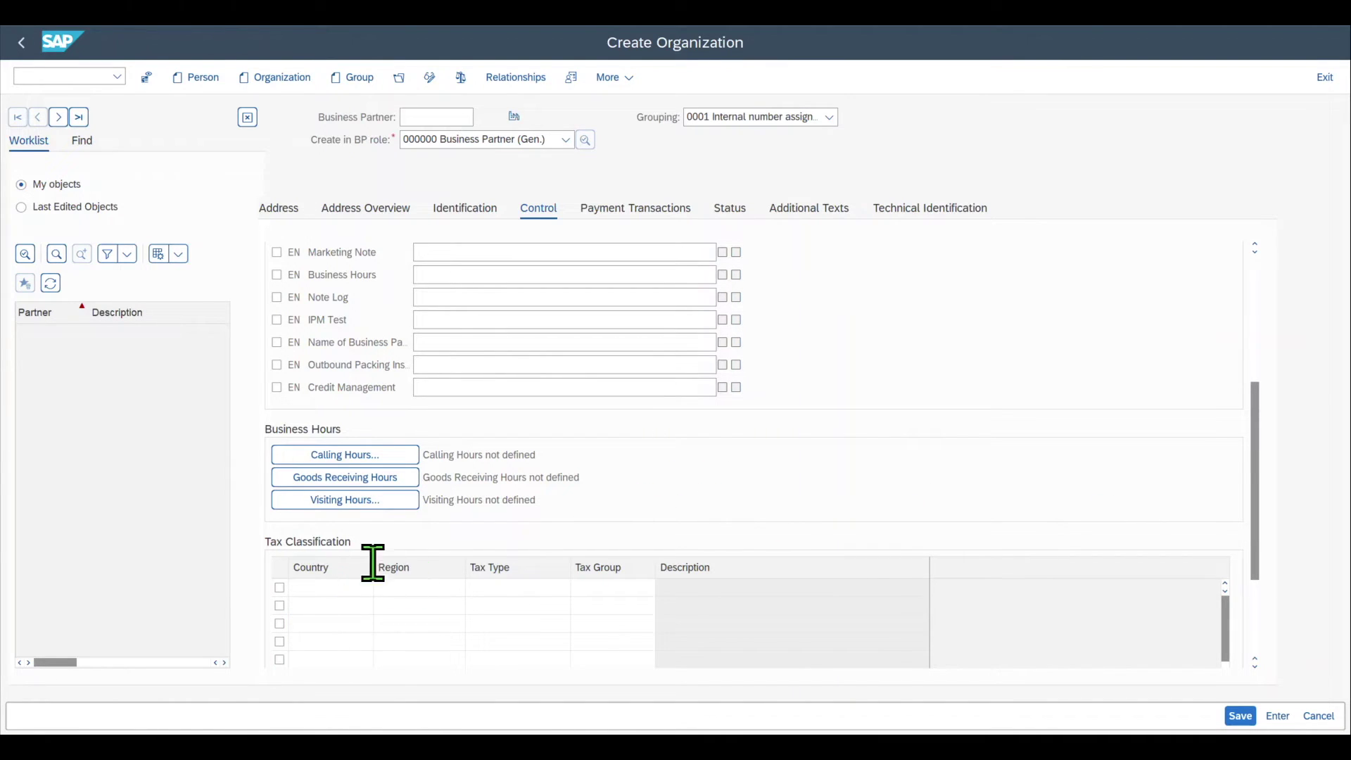
left_click(661, 213)
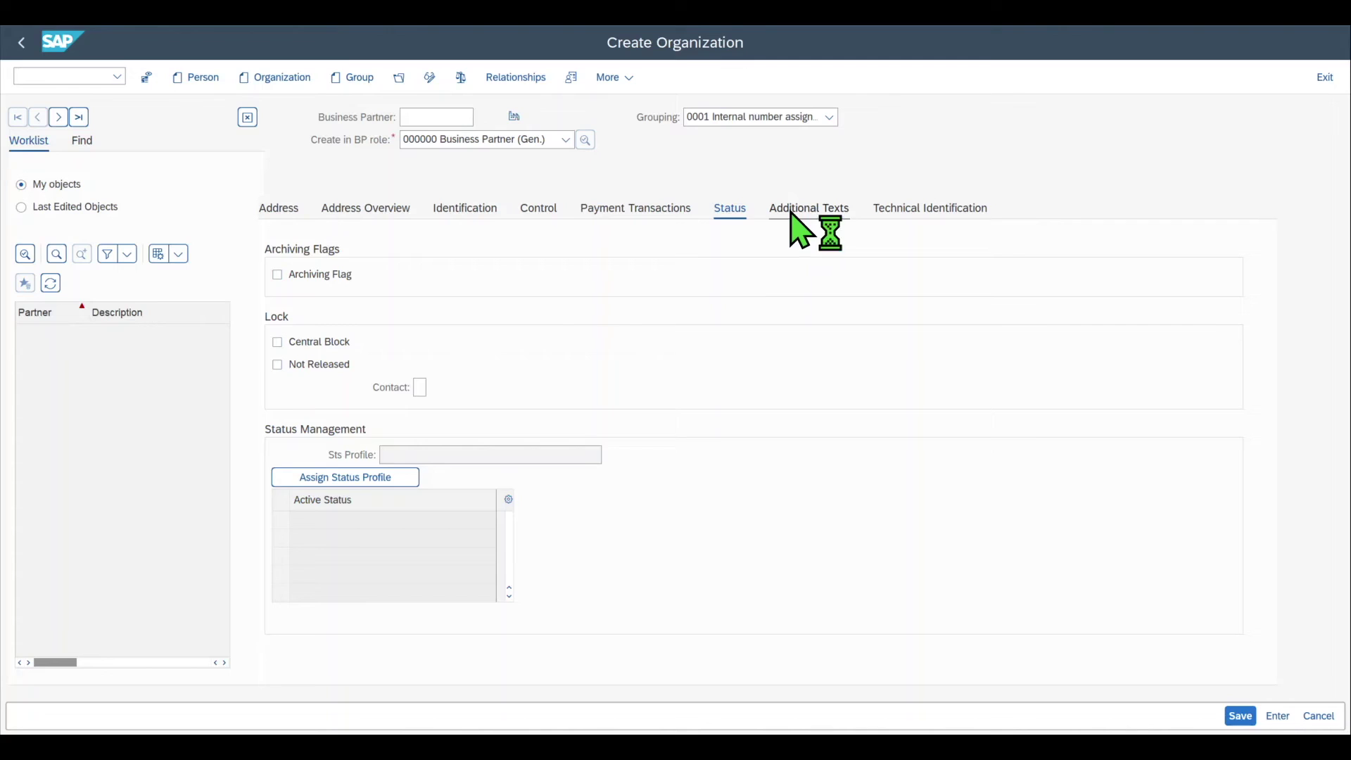
Step: Check Technical Identification, then save Test BP as business partner 33
left_click(917, 206)
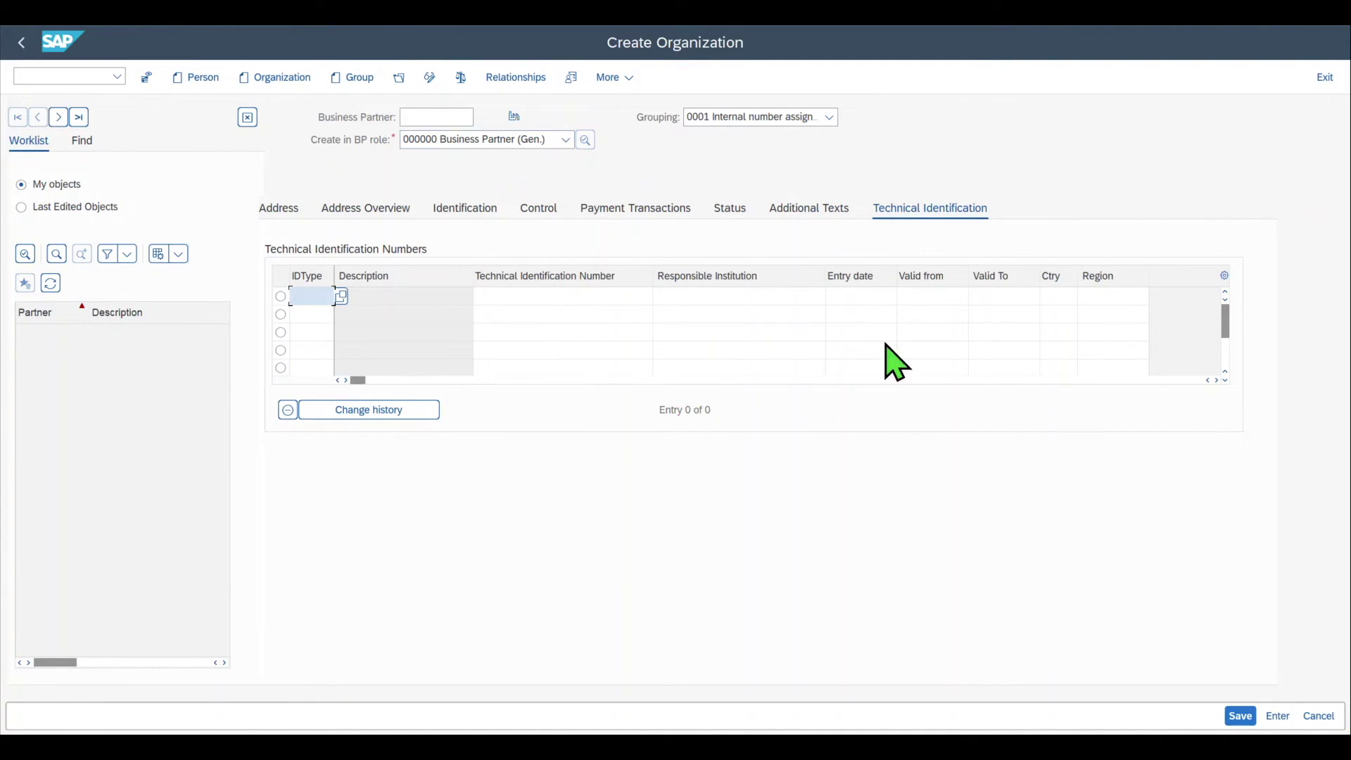
left_click(1242, 718)
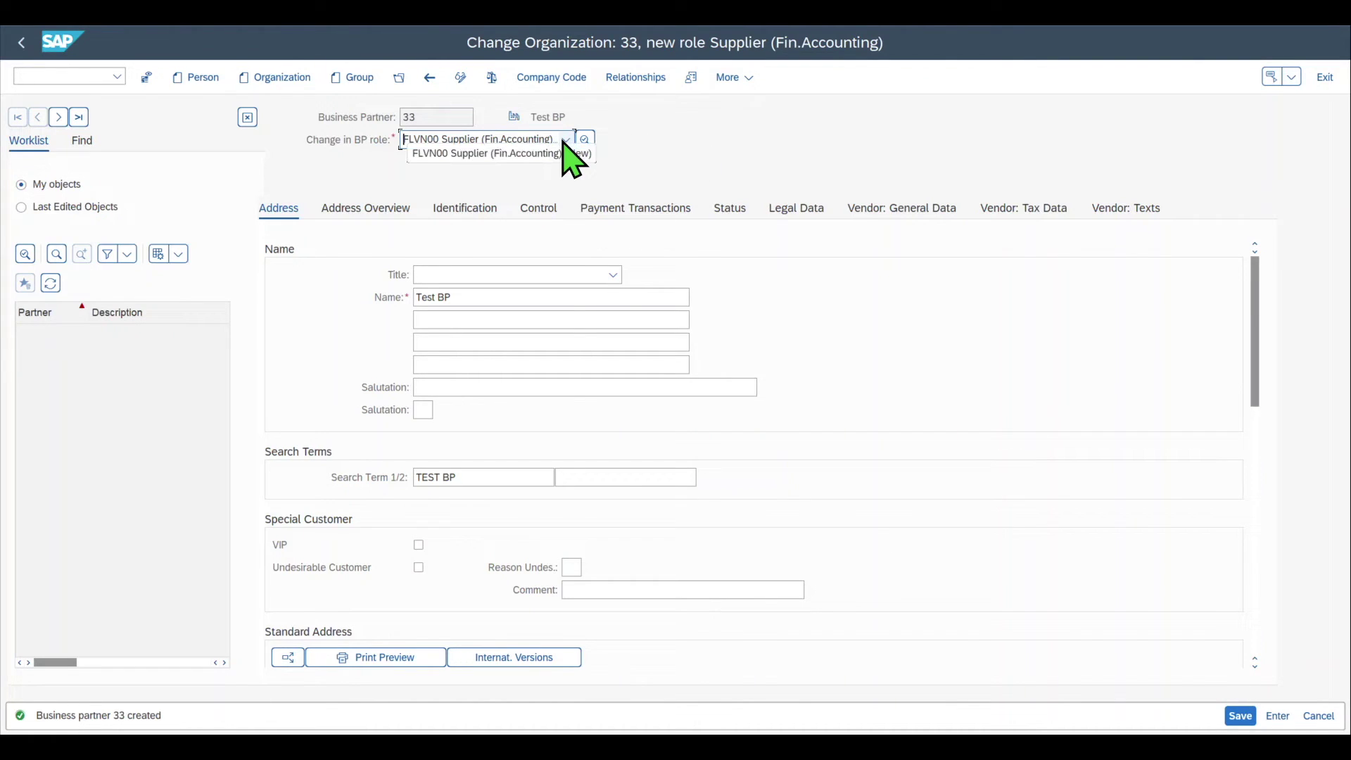
left_click(565, 139)
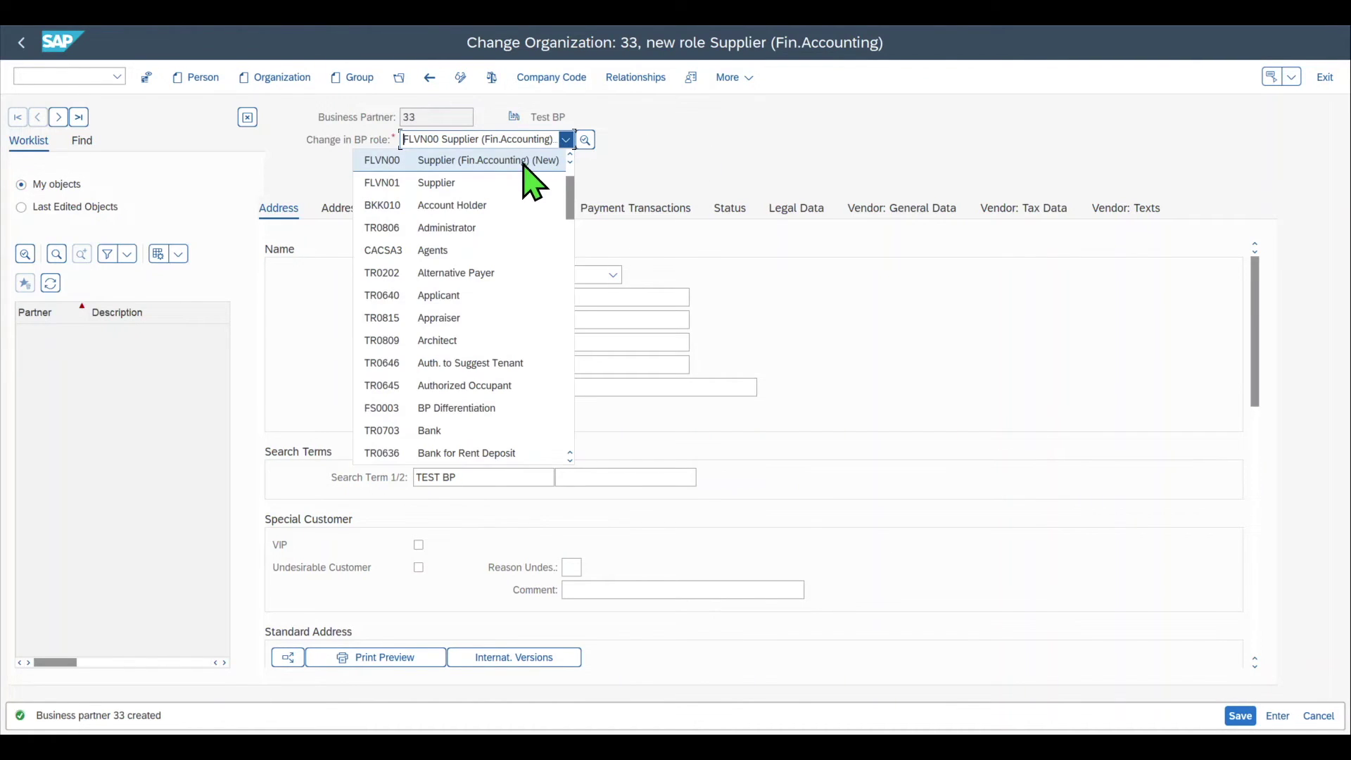
Step: Keep the FLVN00 Supplier (Fin.Accounting) role, check the Test BP name and search term, and view Legal Data
left_click(449, 164)
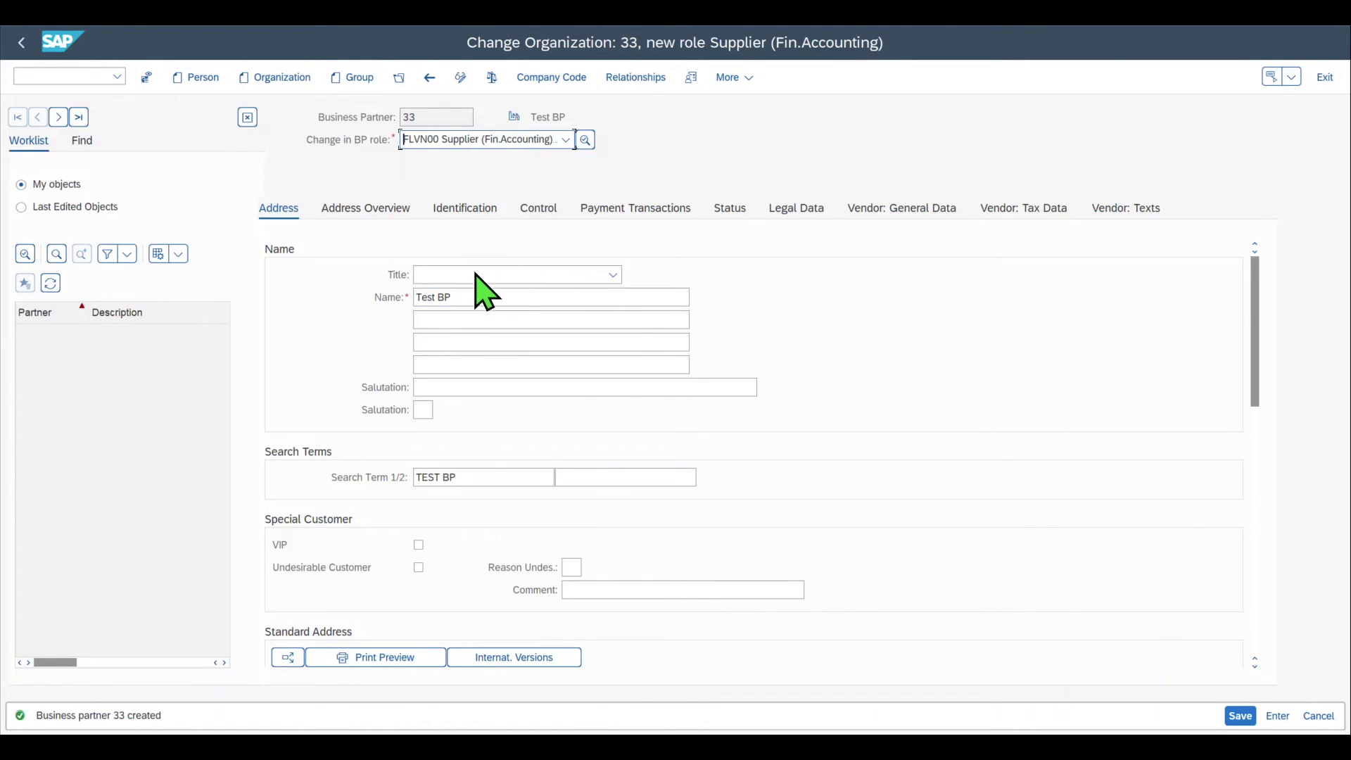
left_click_drag(478, 293, 379, 301)
left_click(375, 476)
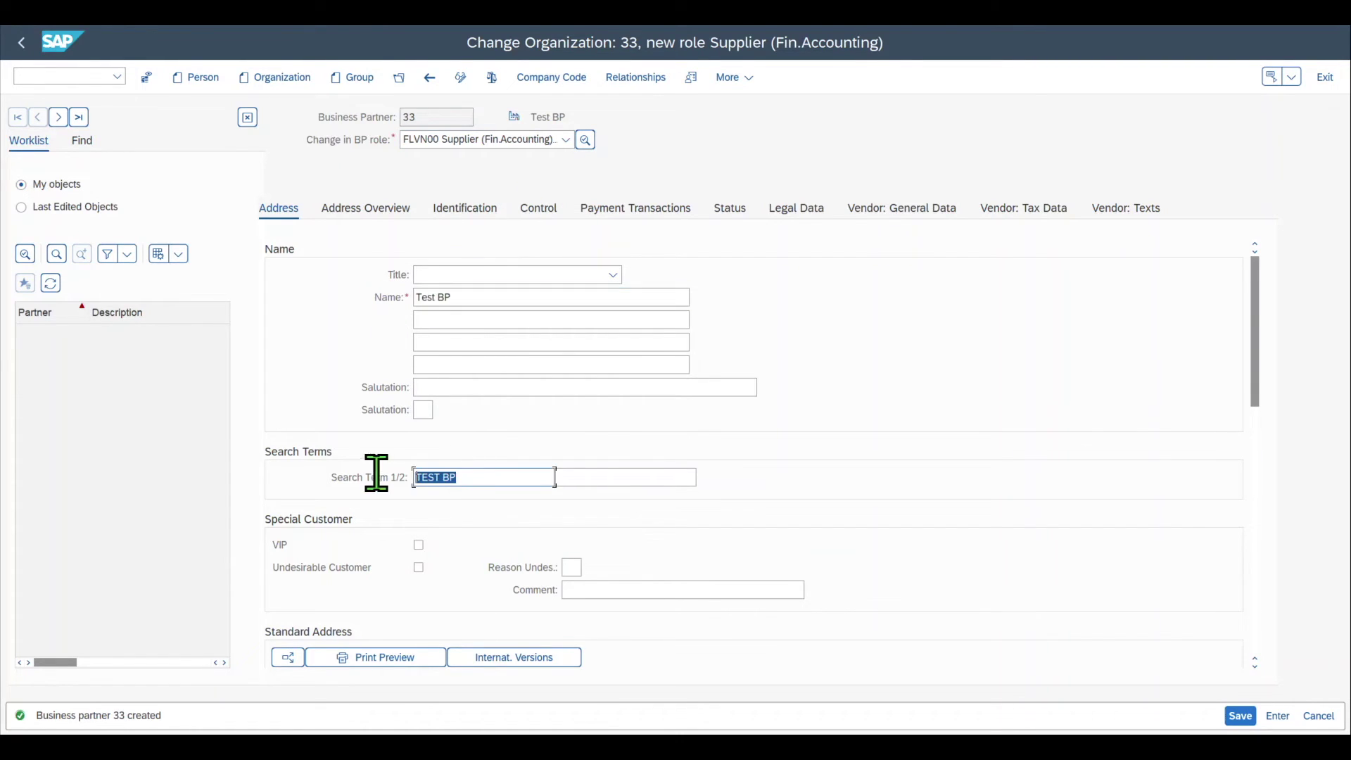
left_click(803, 216)
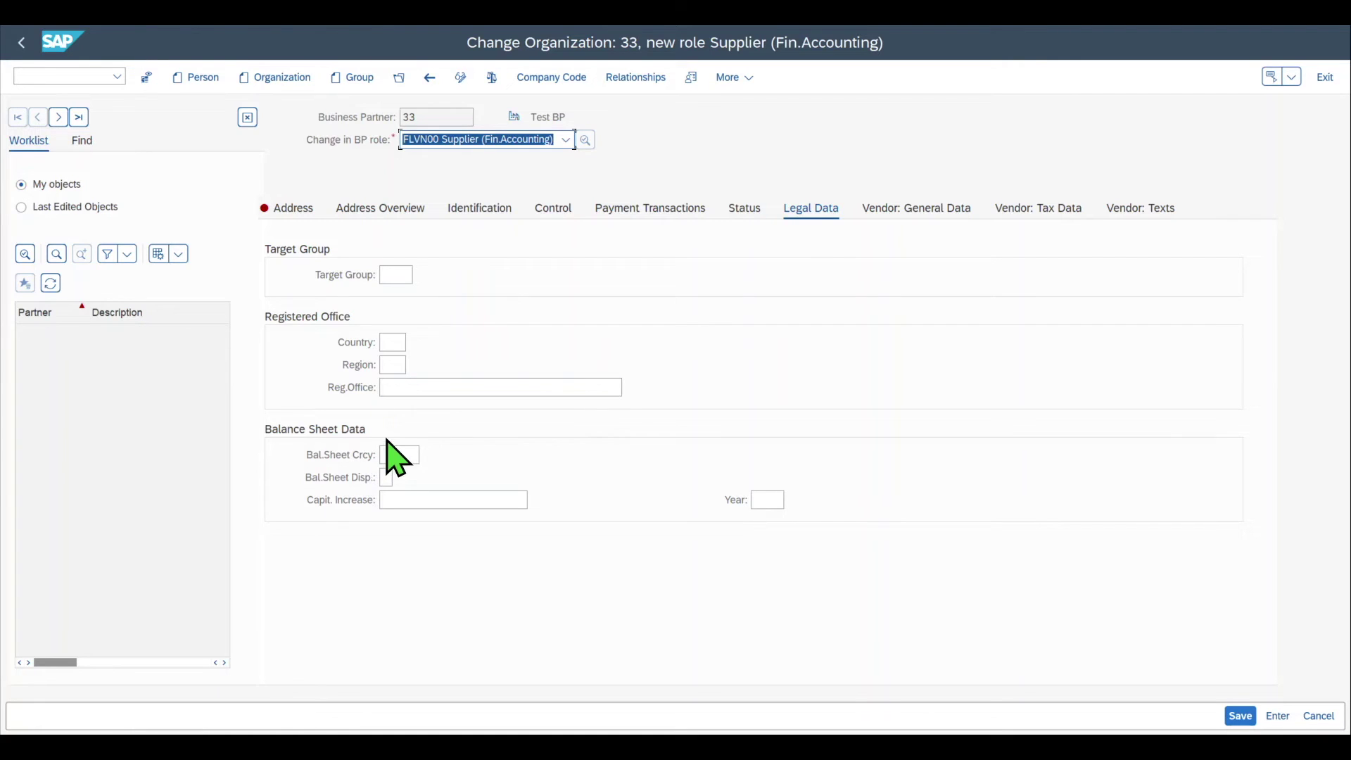
left_click(908, 213)
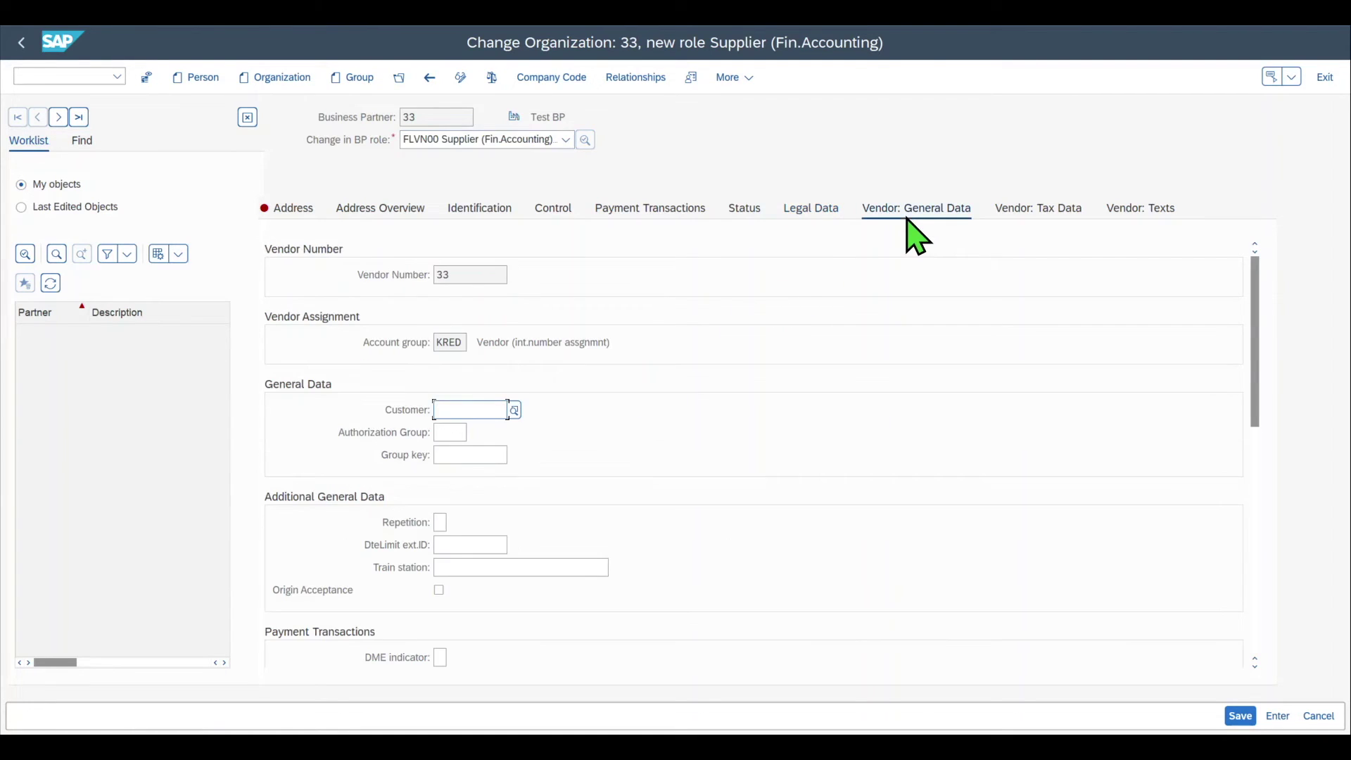
double_click(463, 342)
left_click_drag(474, 277, 431, 280)
left_click(472, 276)
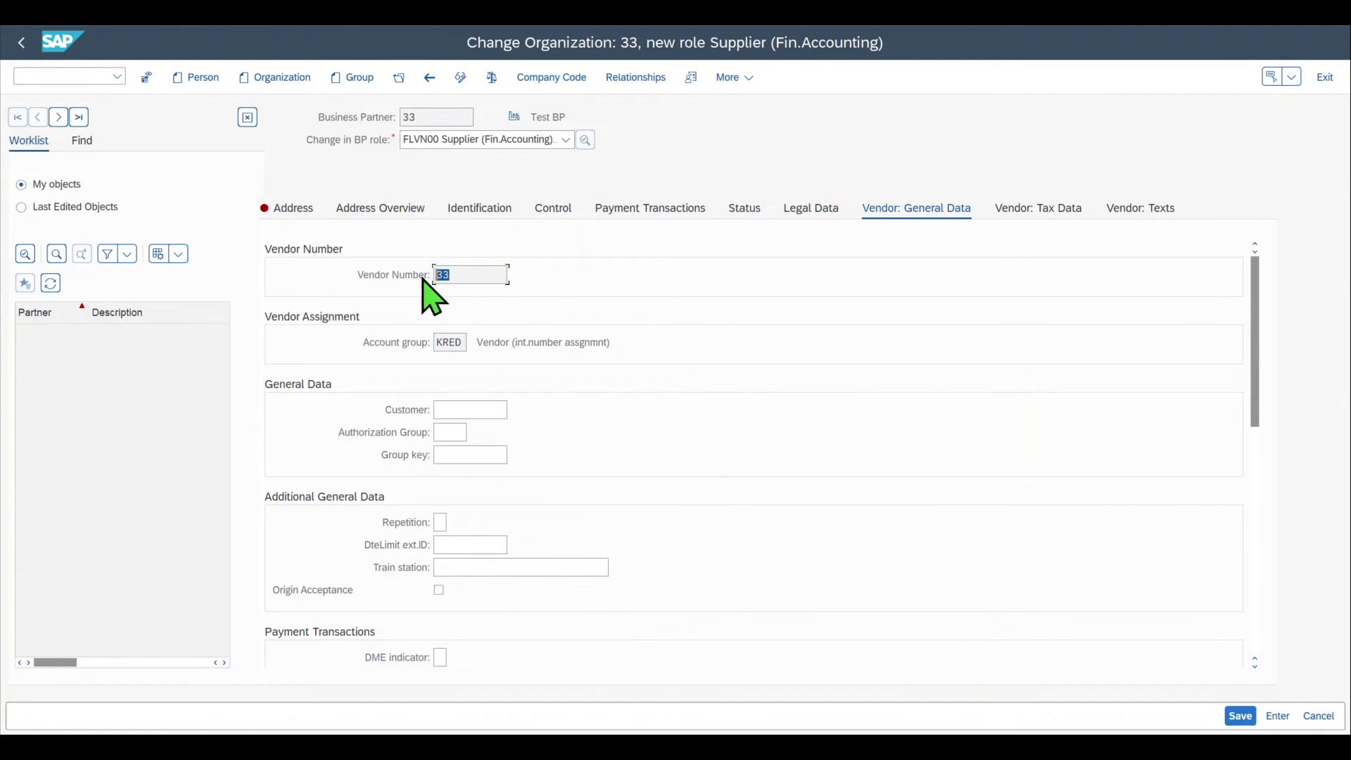
left_click_drag(438, 118, 392, 130)
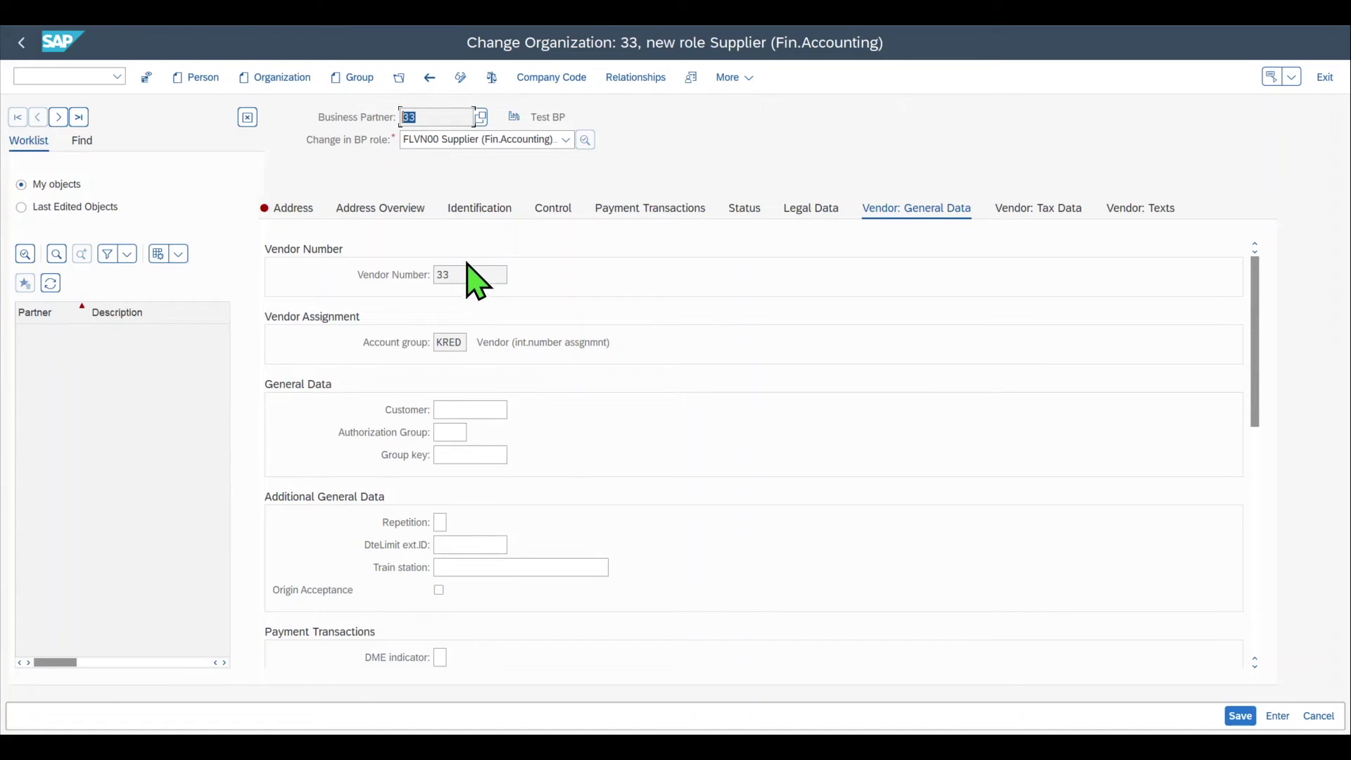
left_click_drag(468, 274, 410, 273)
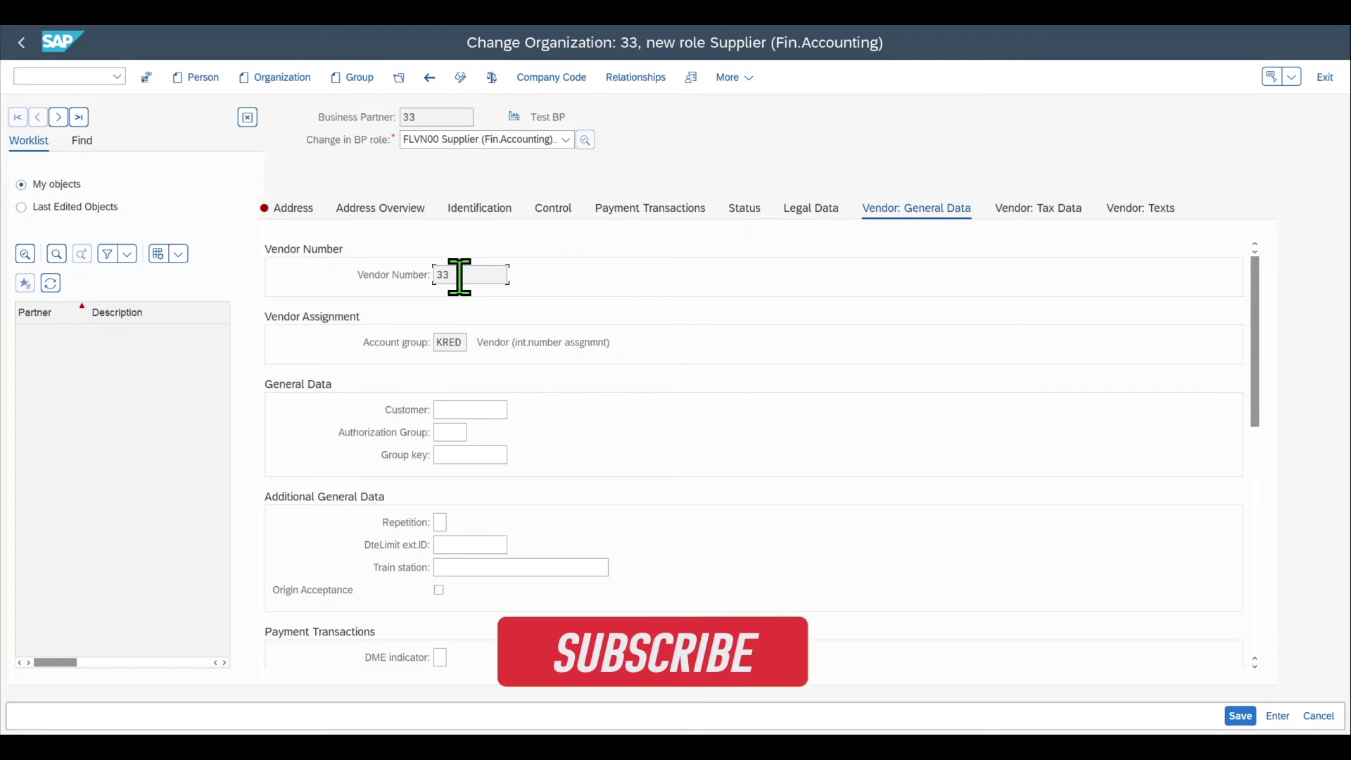
left_click_drag(437, 117, 396, 117)
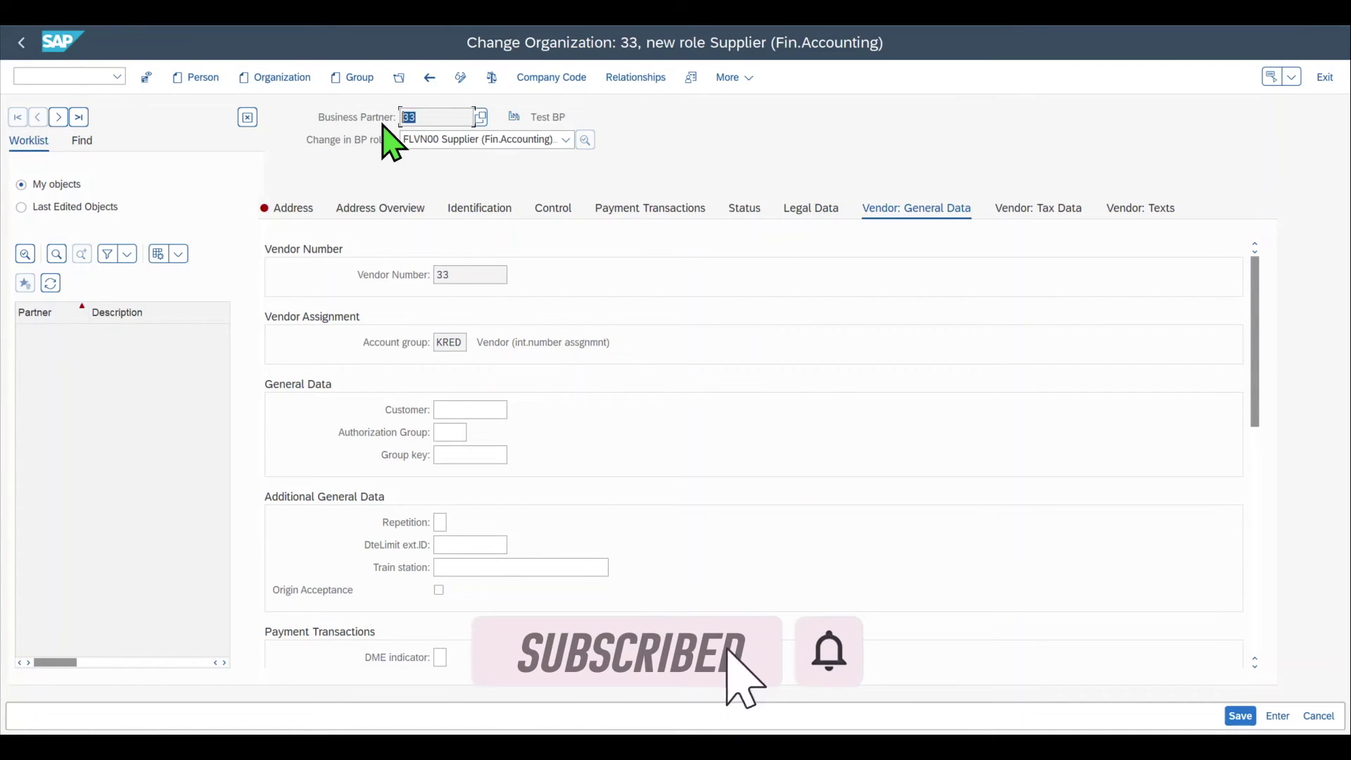
left_click_drag(474, 271, 412, 274)
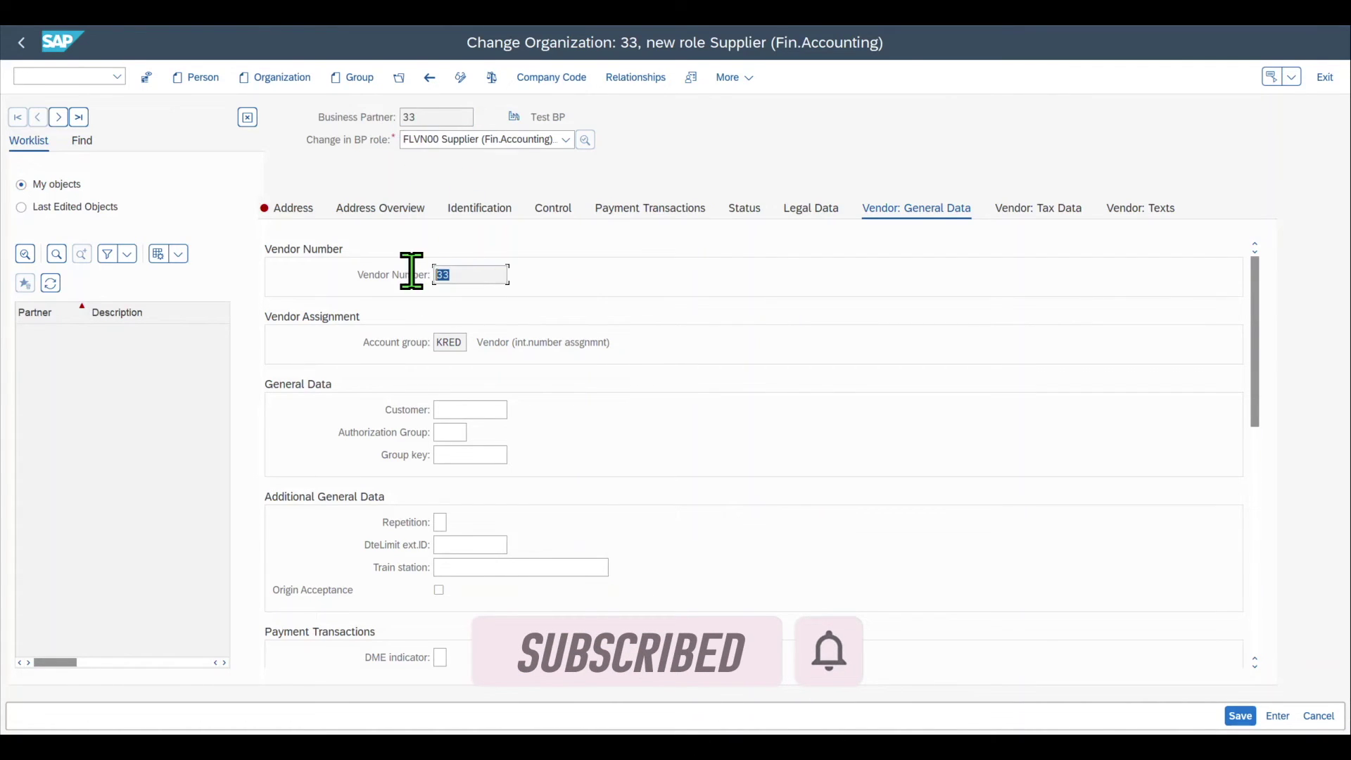
left_click(467, 274)
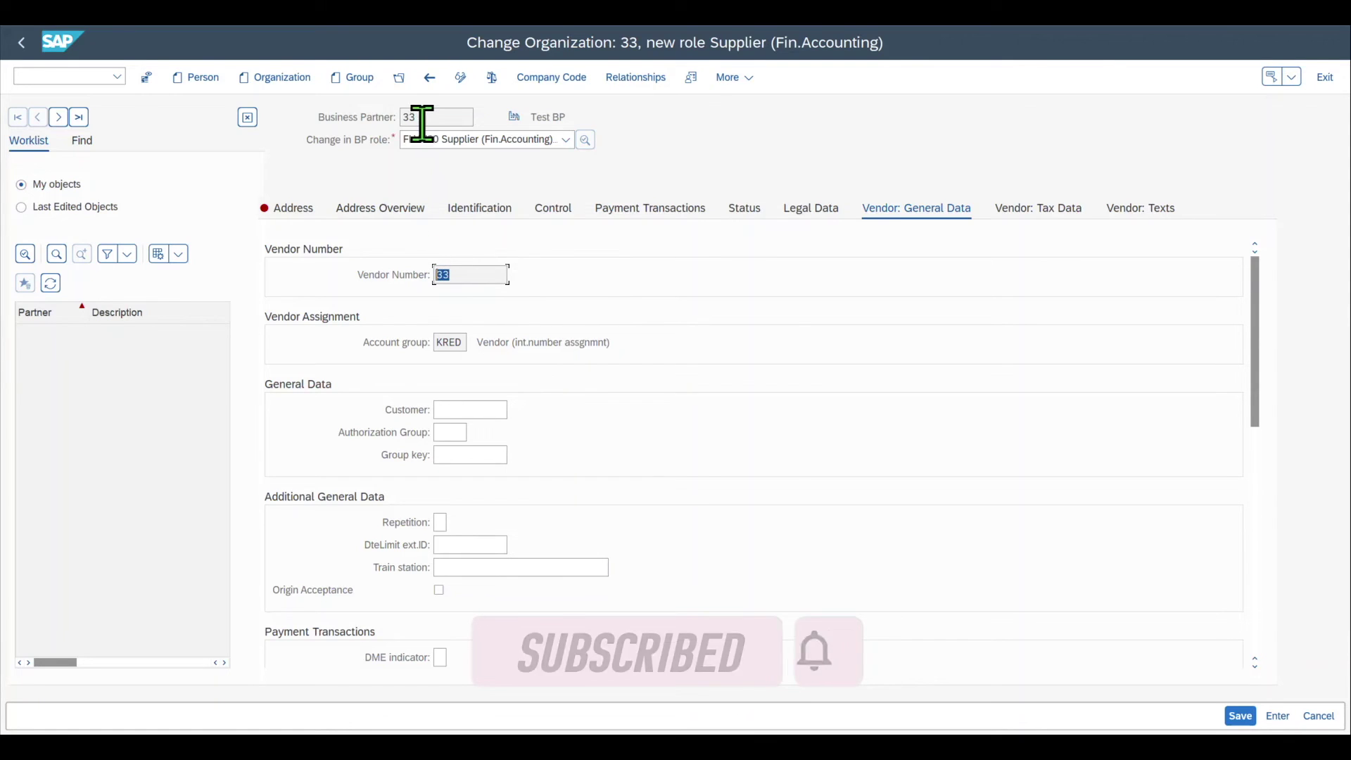
left_click_drag(435, 118, 380, 118)
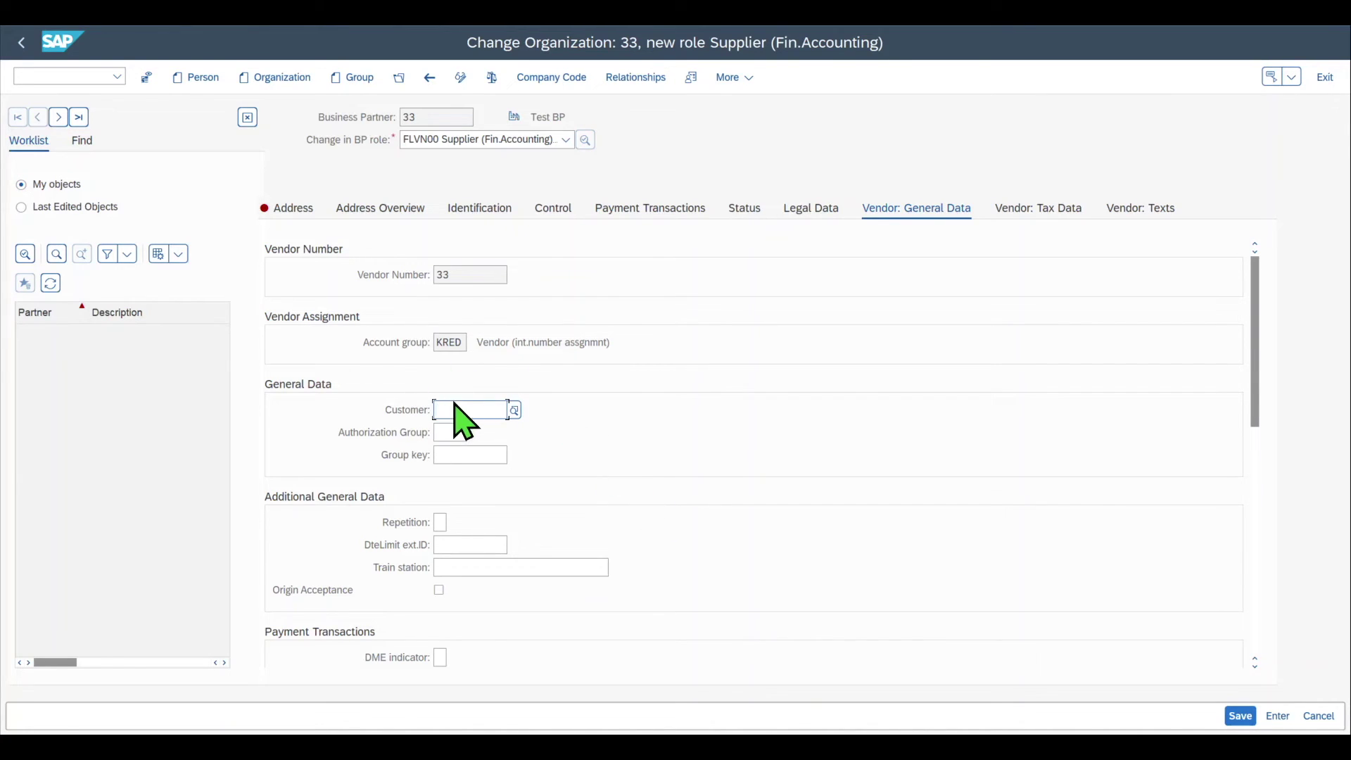
scroll(485, 419, "down", 2)
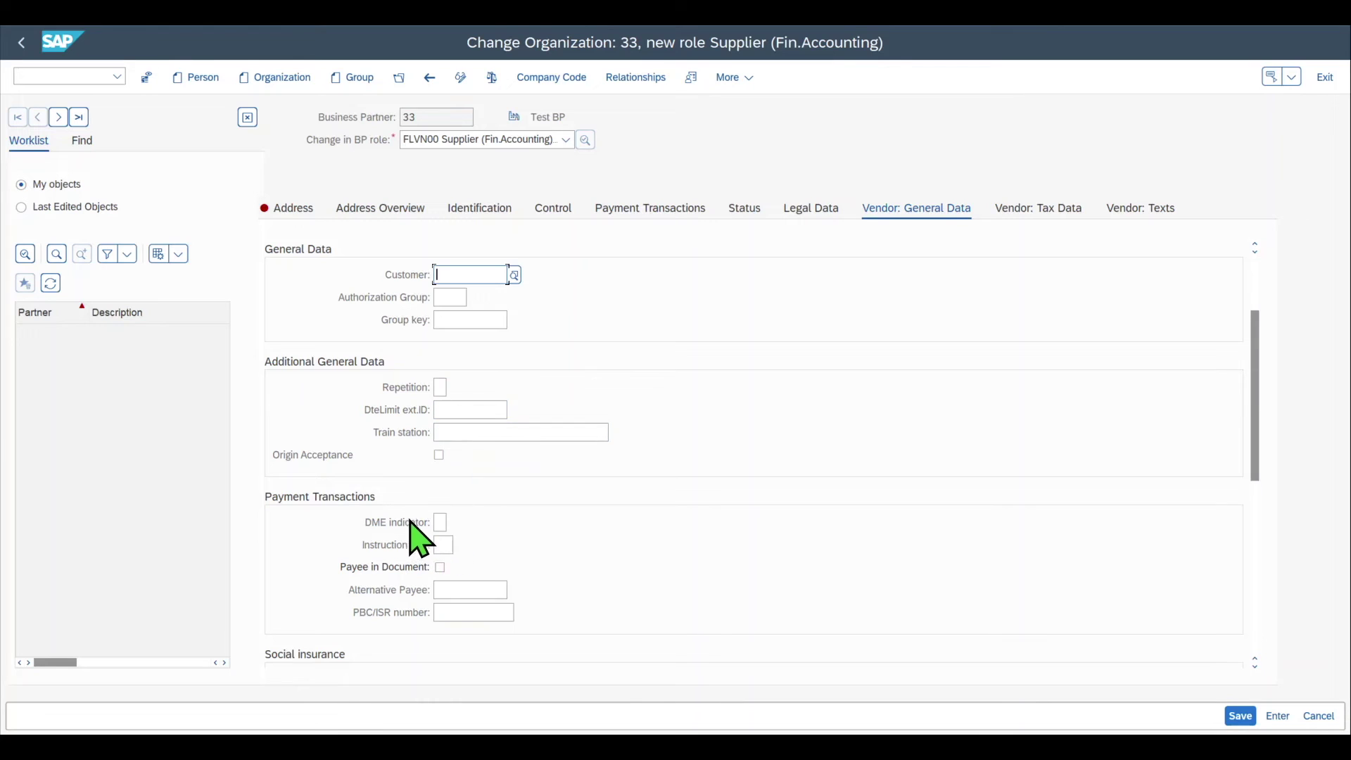
scroll(422, 525, "down", 2)
scroll(496, 545, "down", 4)
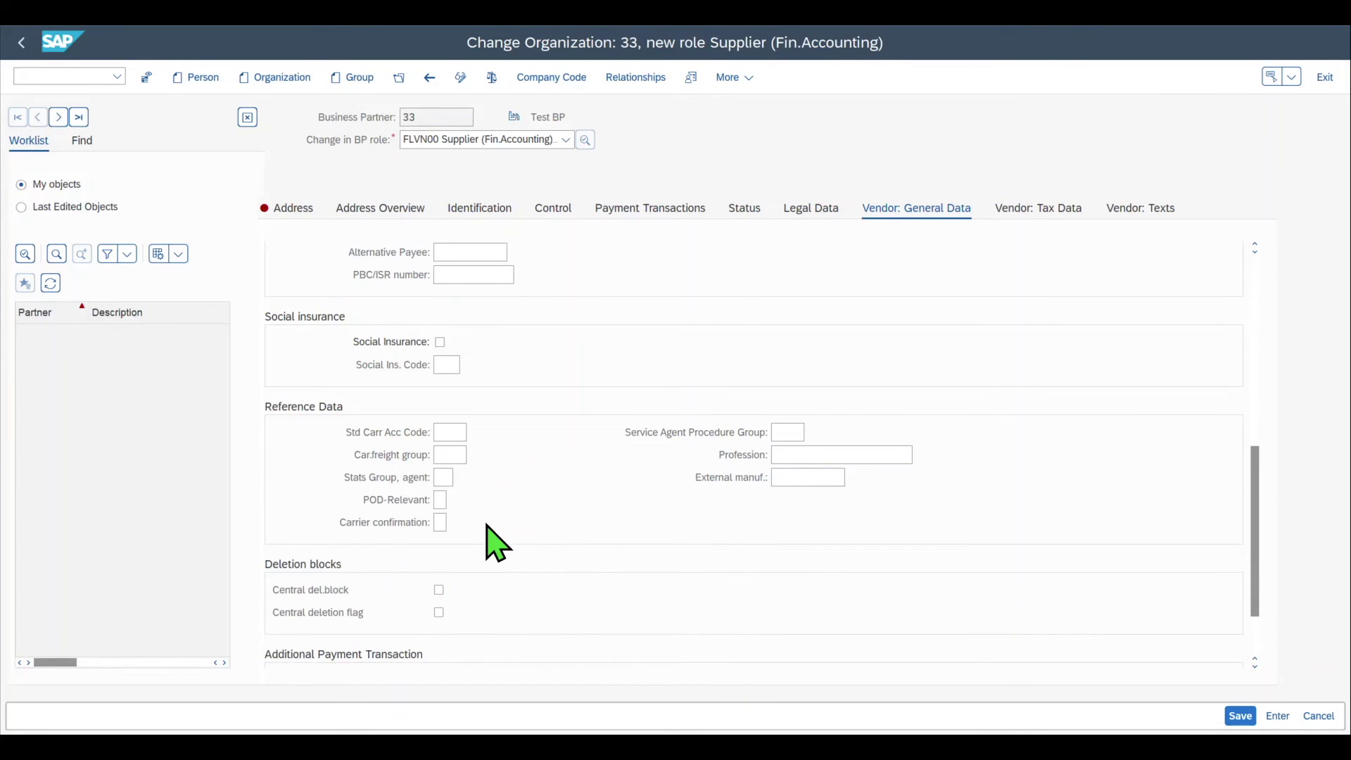
key("Return")
Step: From the Vendor: Tax Data view, go to company-code data and bring up the Create: Company Codes list
left_click(1055, 212)
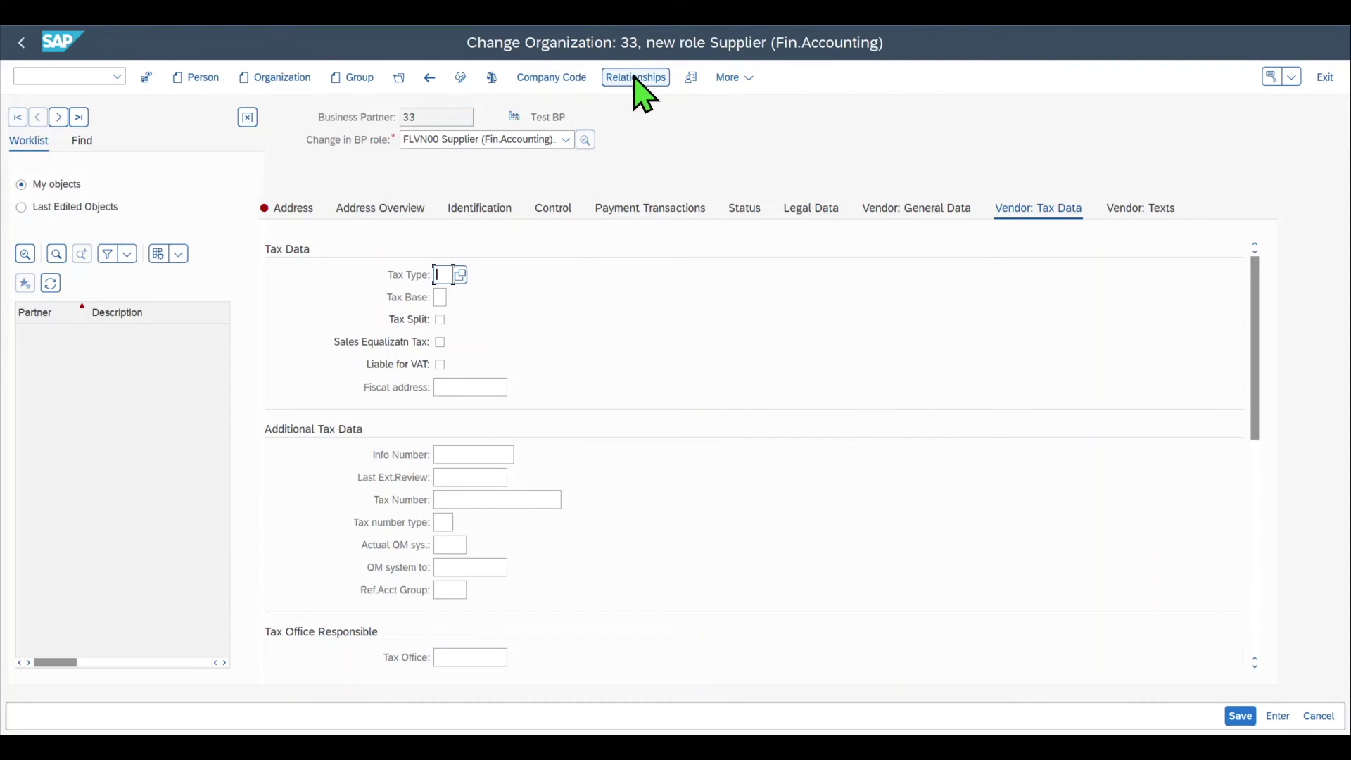
left_click(571, 78)
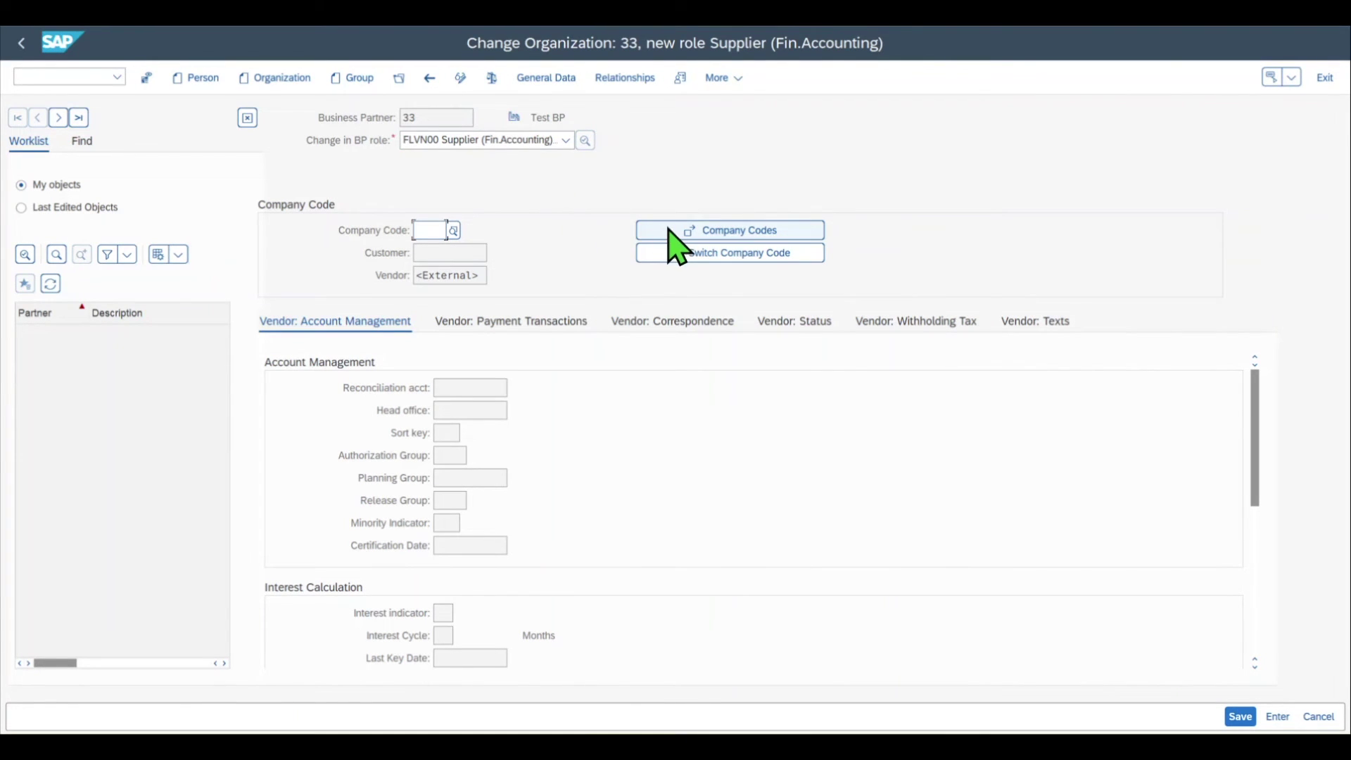
left_click(712, 235)
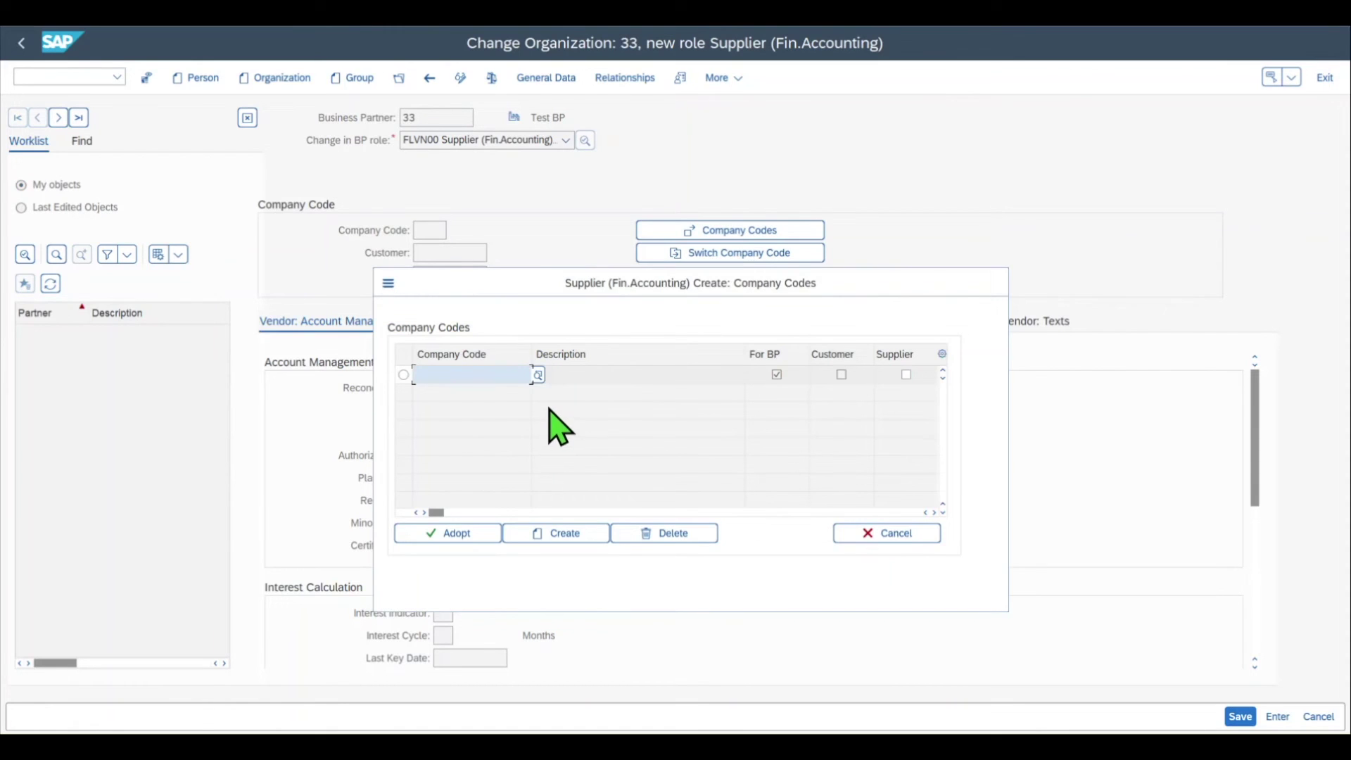
Step: Adopt company code 1000 for the supplier role with reconciliation account 160000
type("1000")
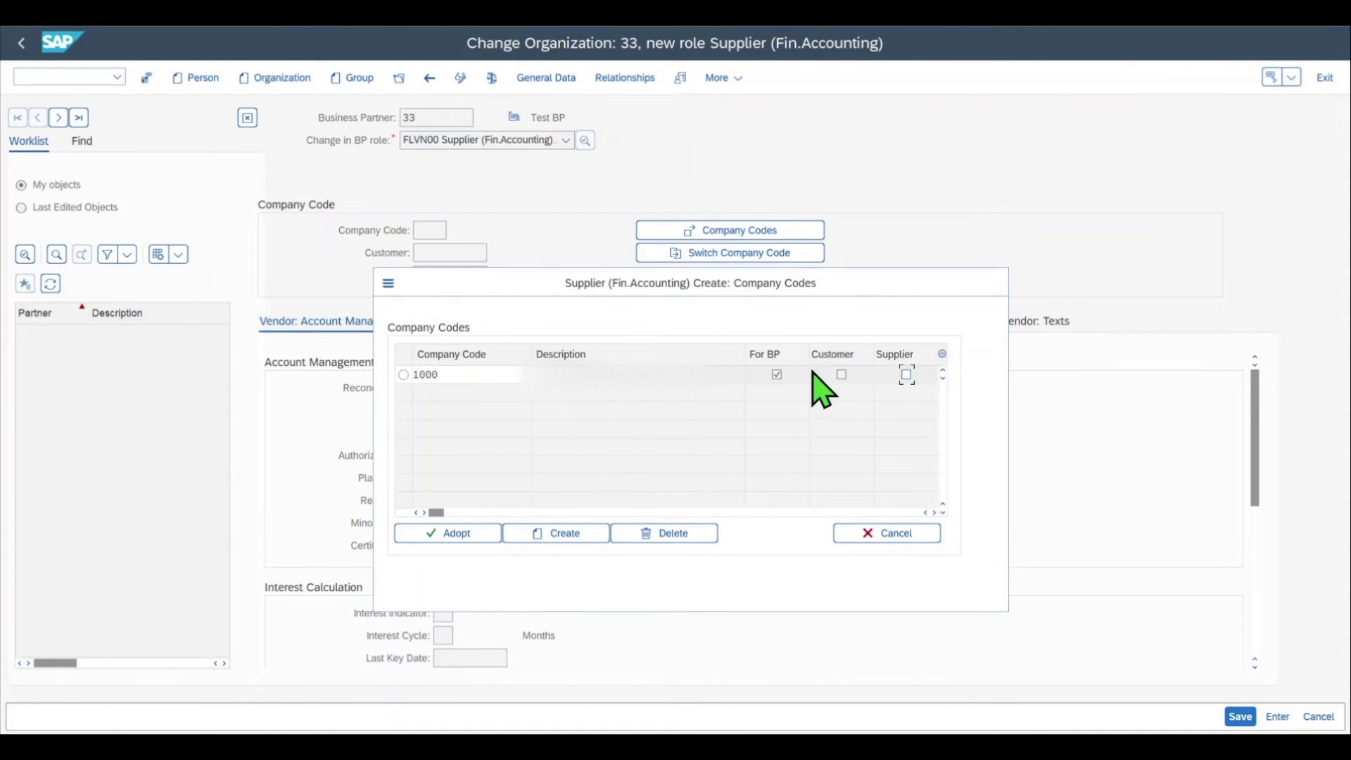
left_click(906, 374)
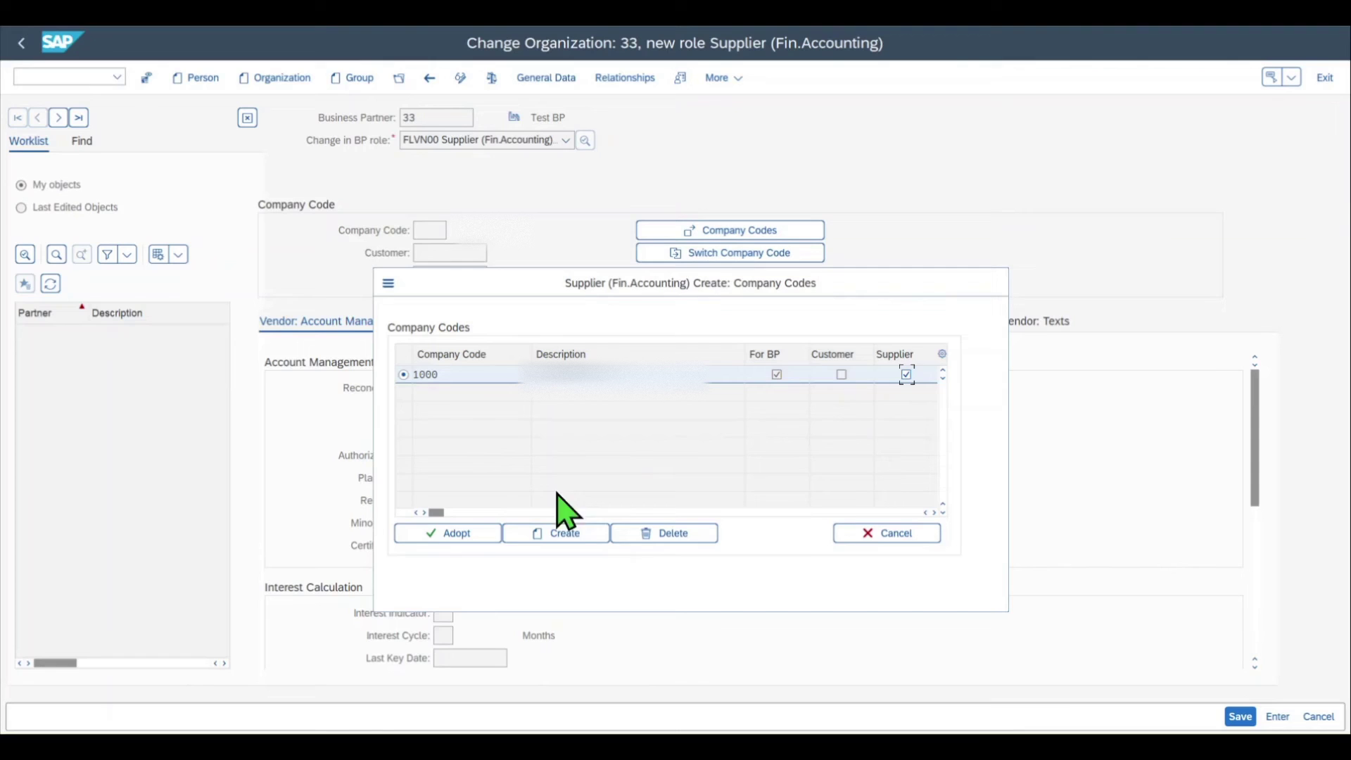
left_click(458, 535)
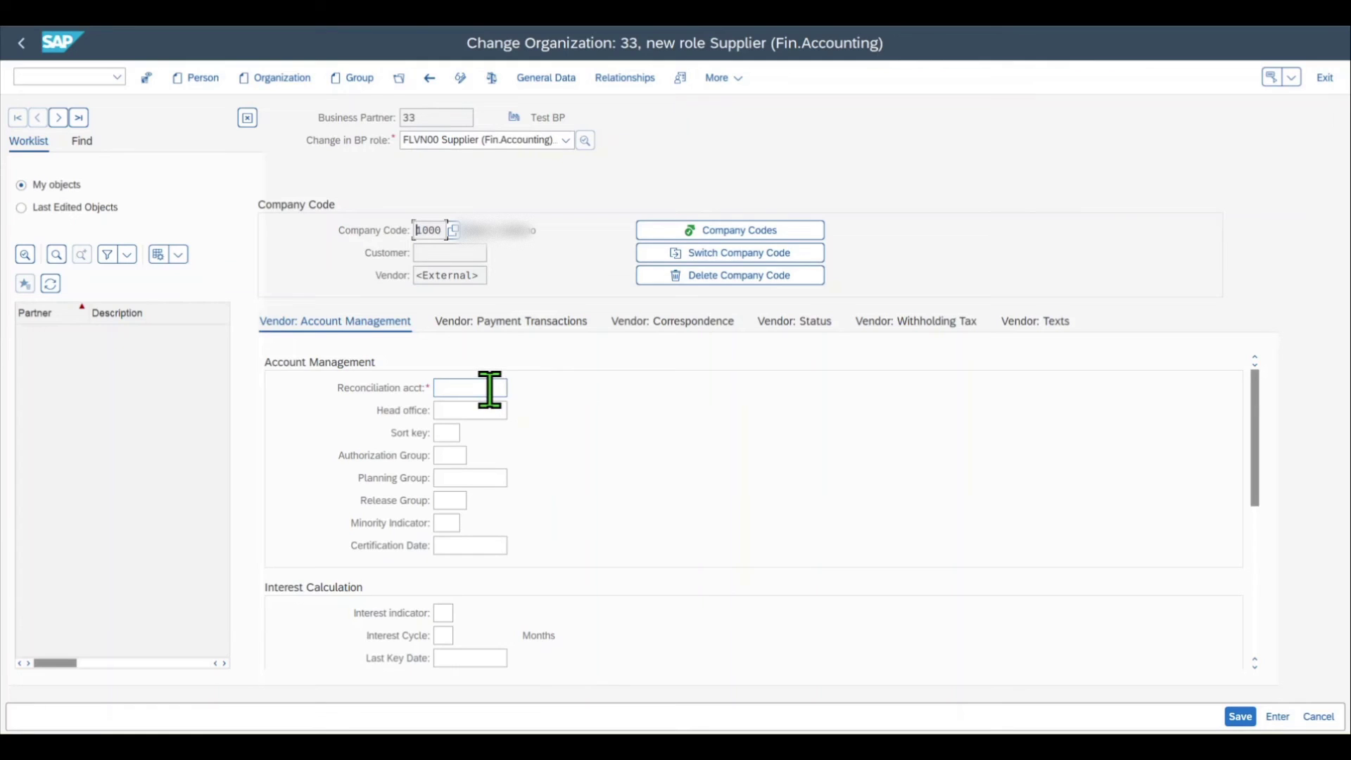
type("160000")
key("Return")
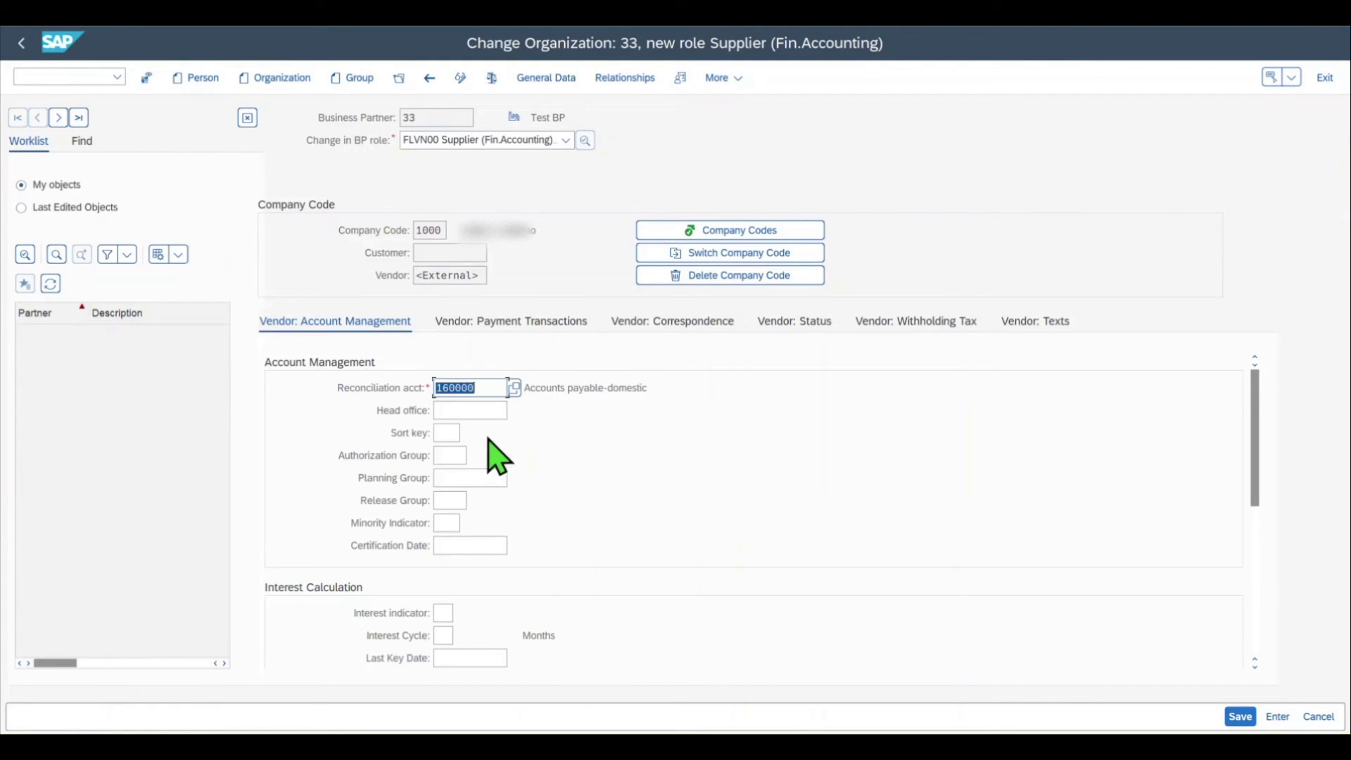
Step: Step through the Sort key, Previous Account No. and Personnel Number fields of the company-code data
left_click(453, 433)
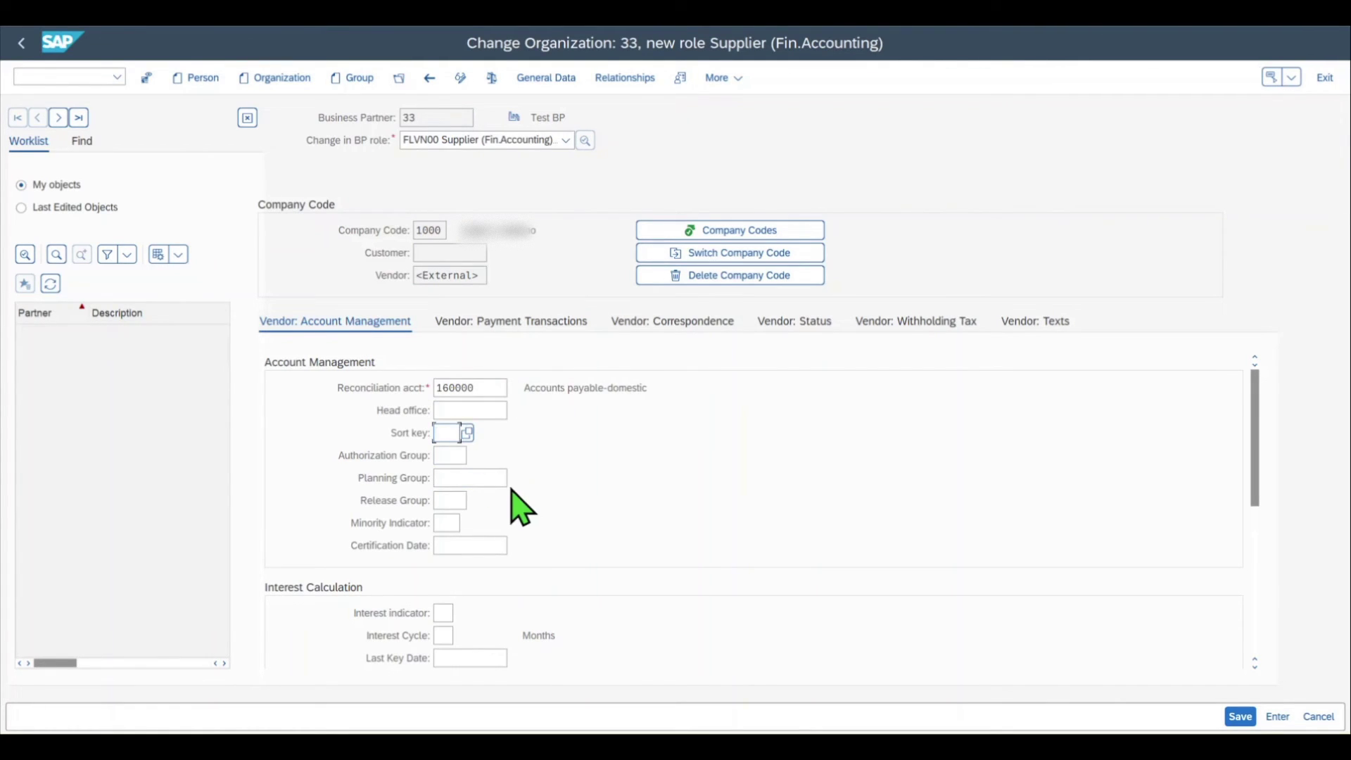
scroll(478, 477, "down", 1)
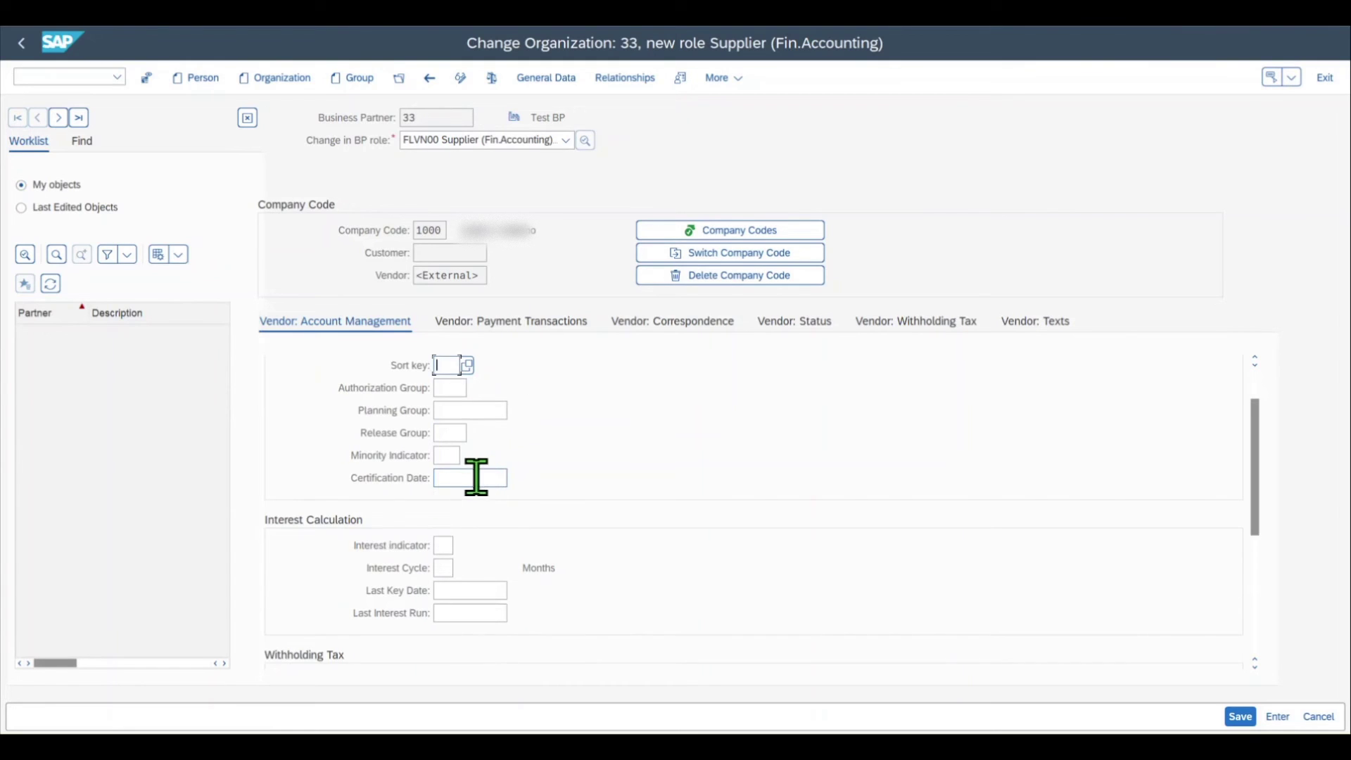
scroll(362, 534, "down", 1)
scroll(402, 618, "down", 2)
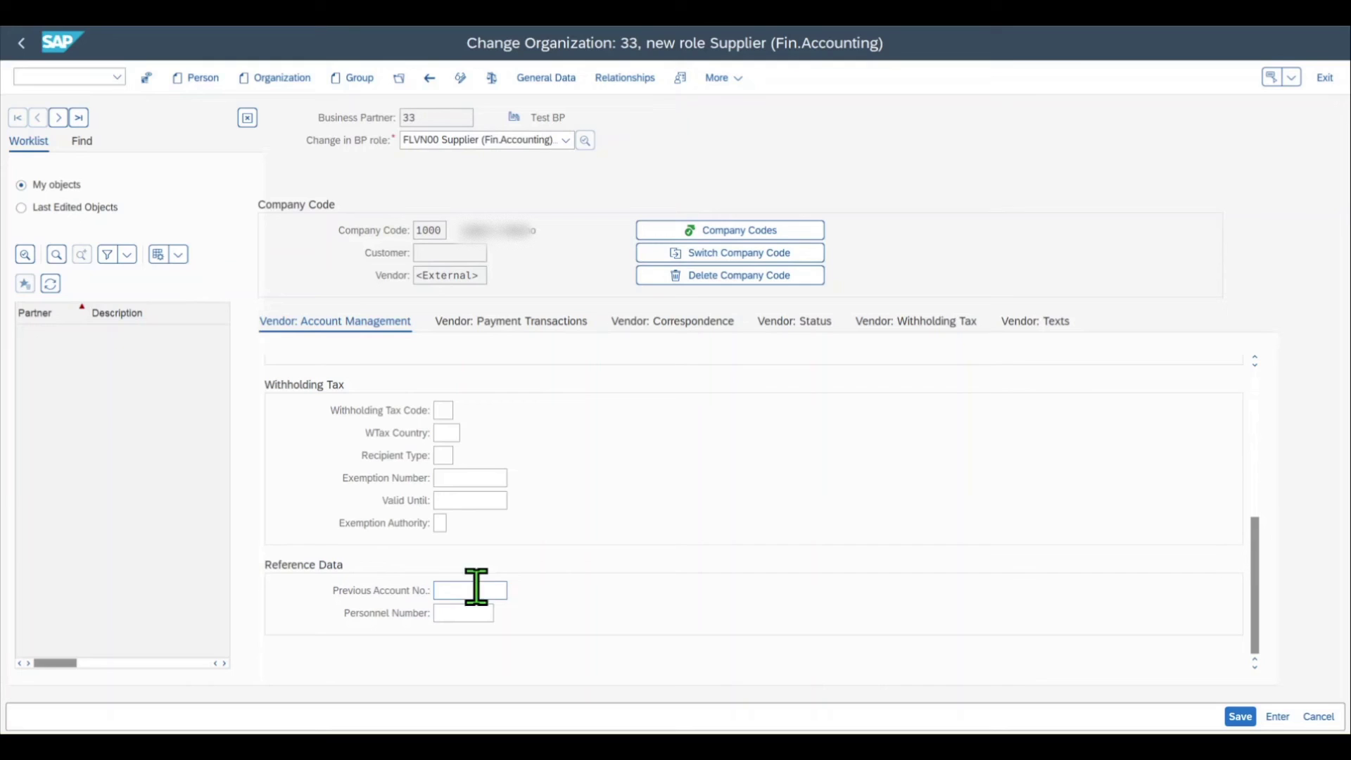
left_click(476, 590)
left_click(470, 617)
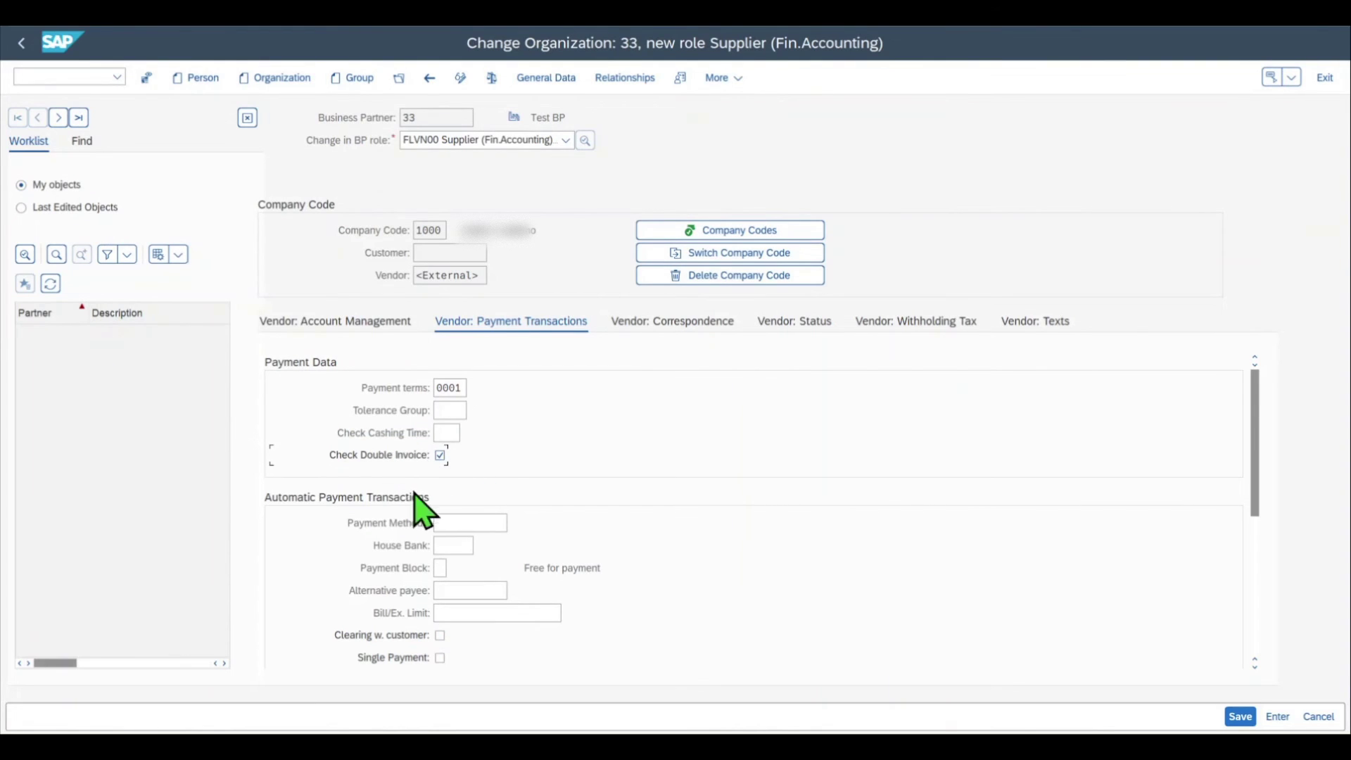
Step: Review the payment transaction fields, including Payment Block, then show the Vendor: Correspondence data
scroll(505, 479, "down", 3)
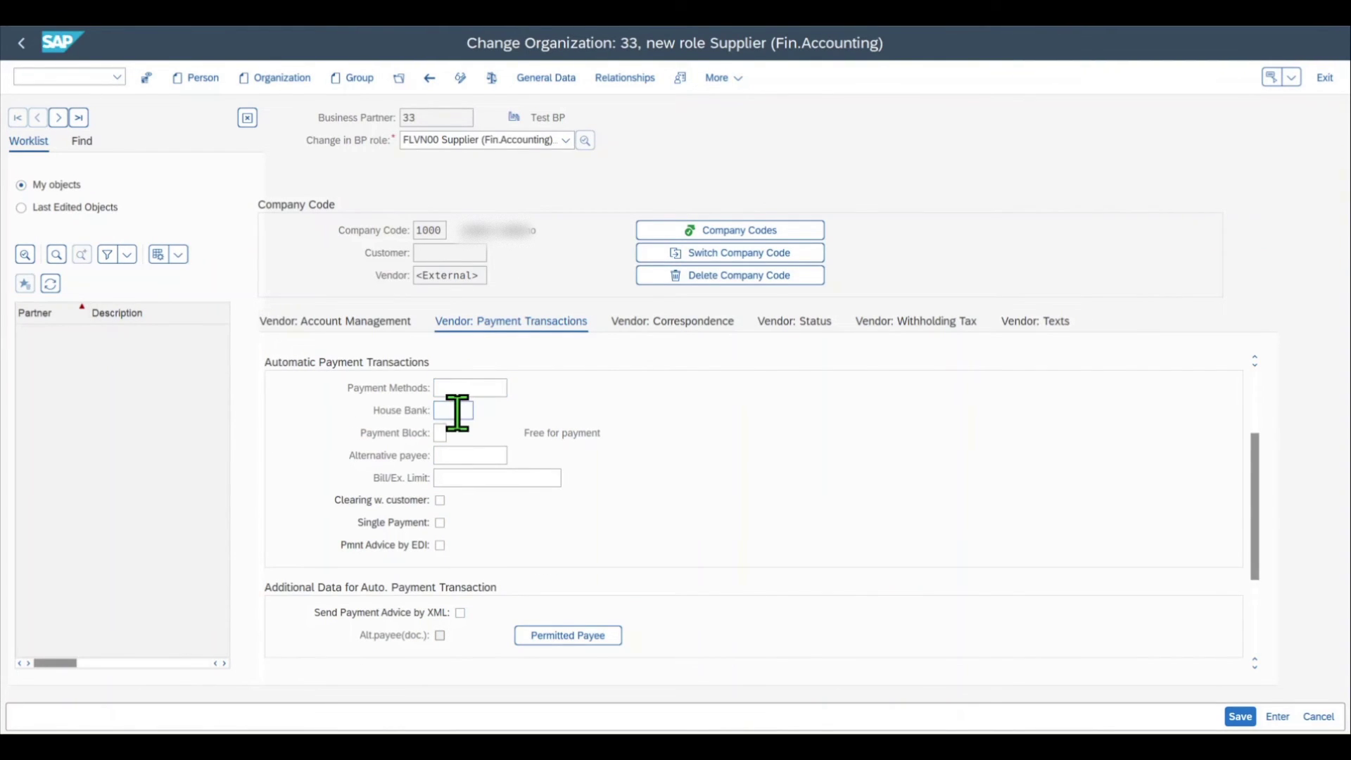
left_click(441, 433)
scroll(493, 468, "down", 1)
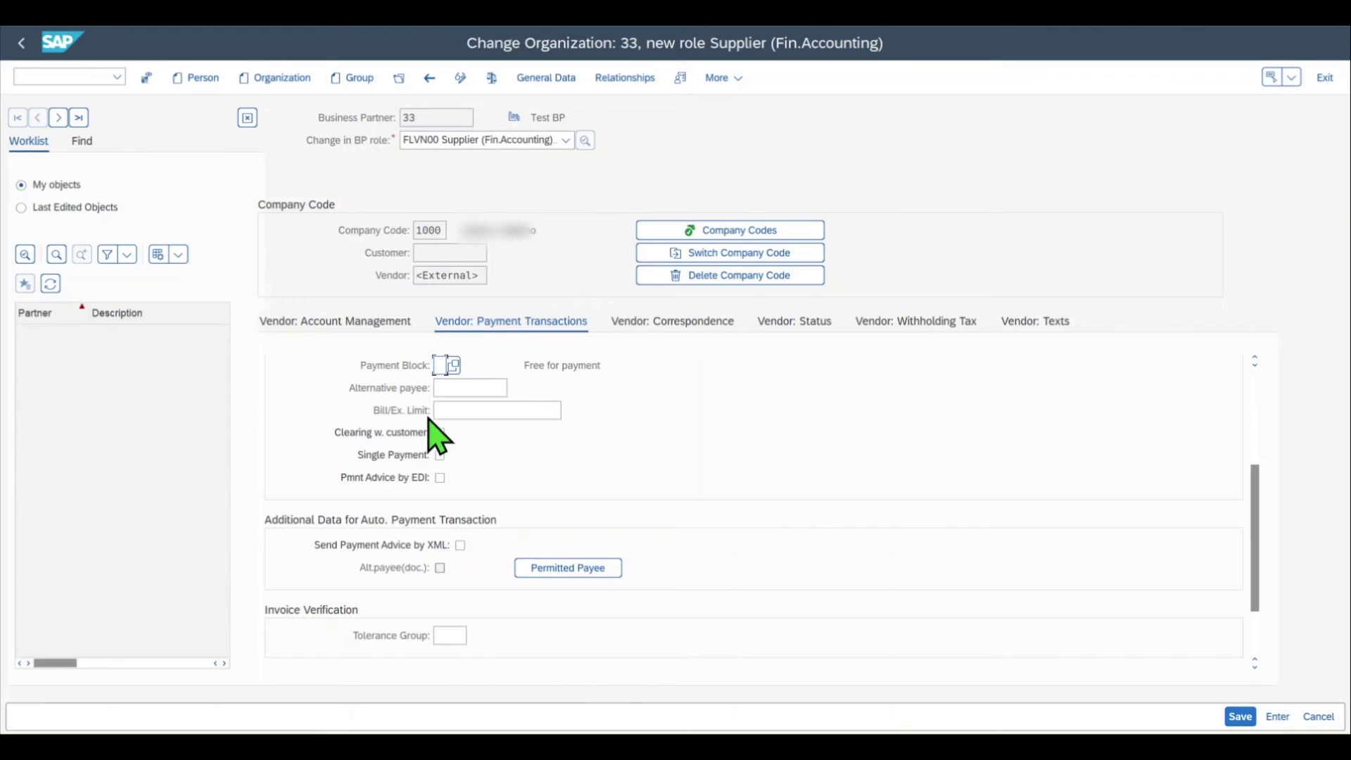
scroll(457, 443, "down", 1)
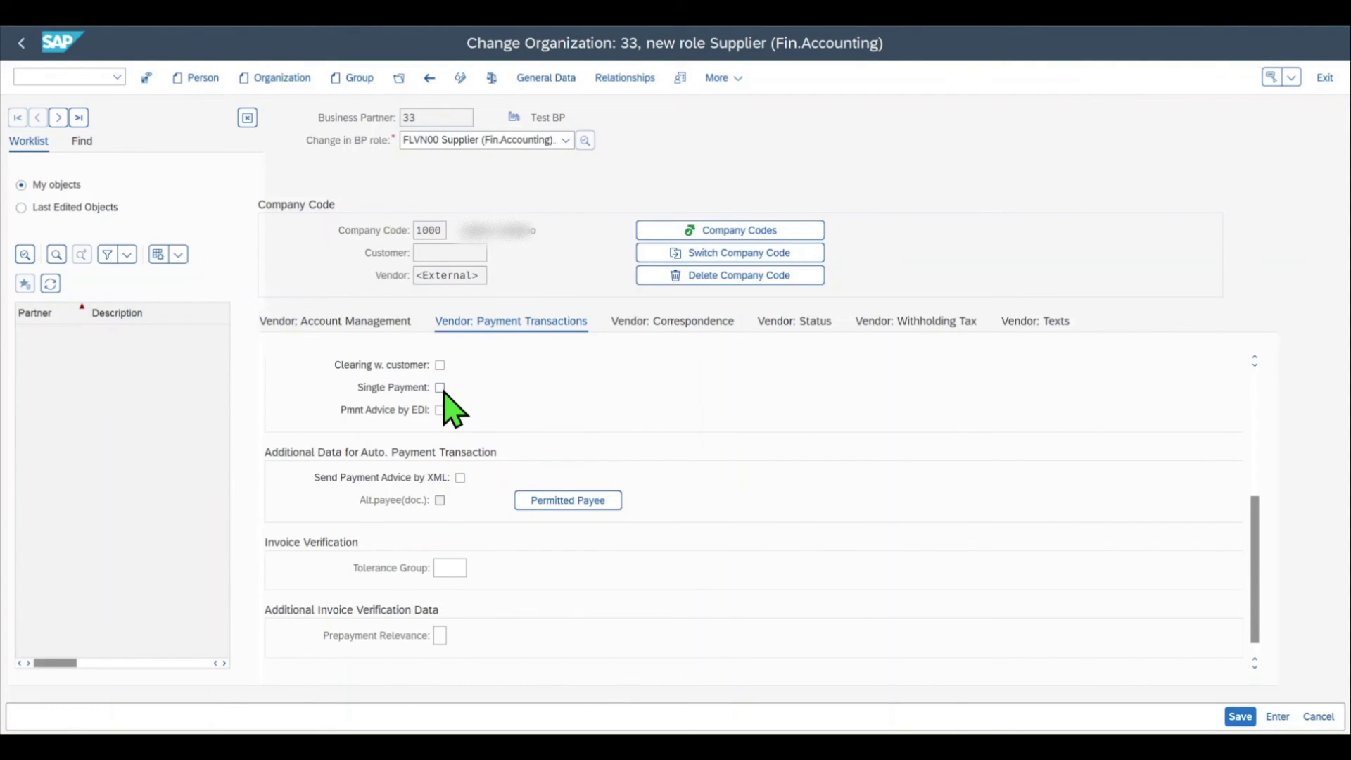
scroll(457, 409, "down", 1)
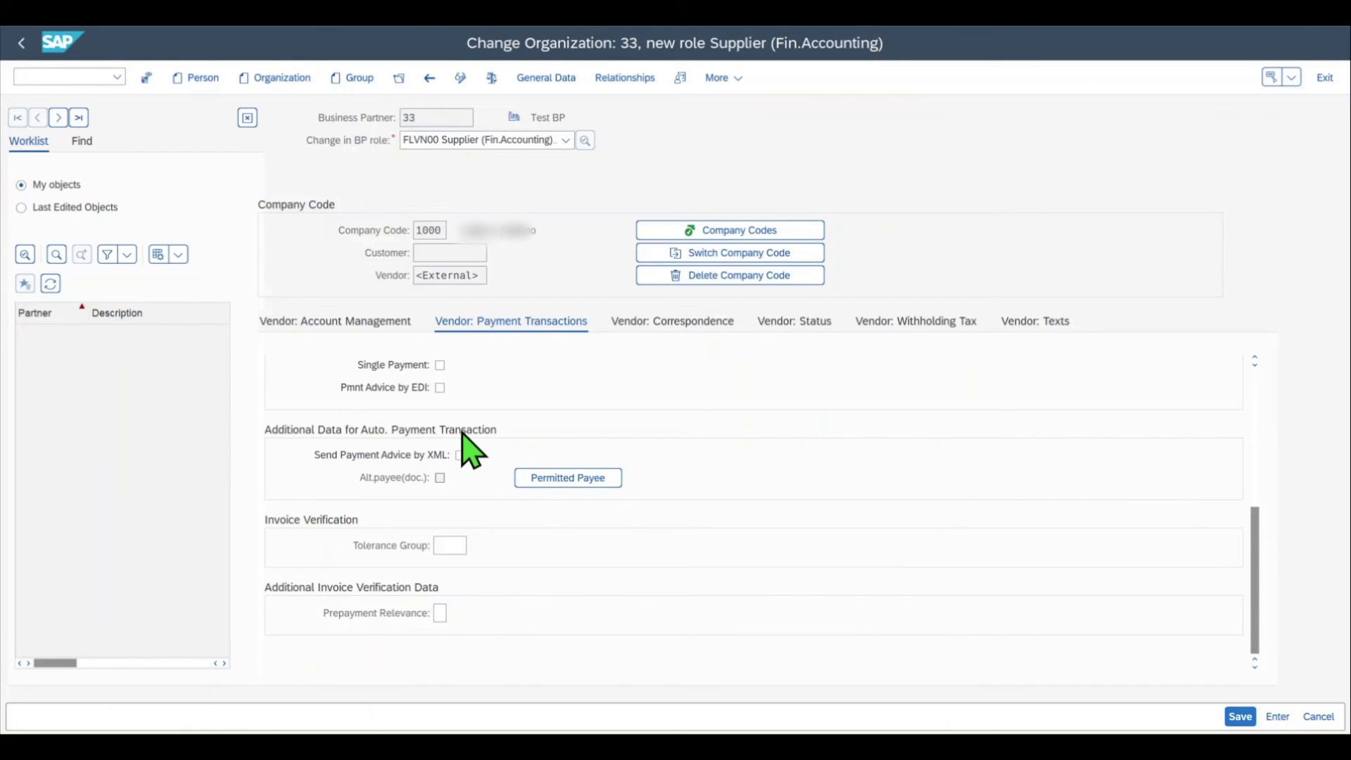
left_click(648, 324)
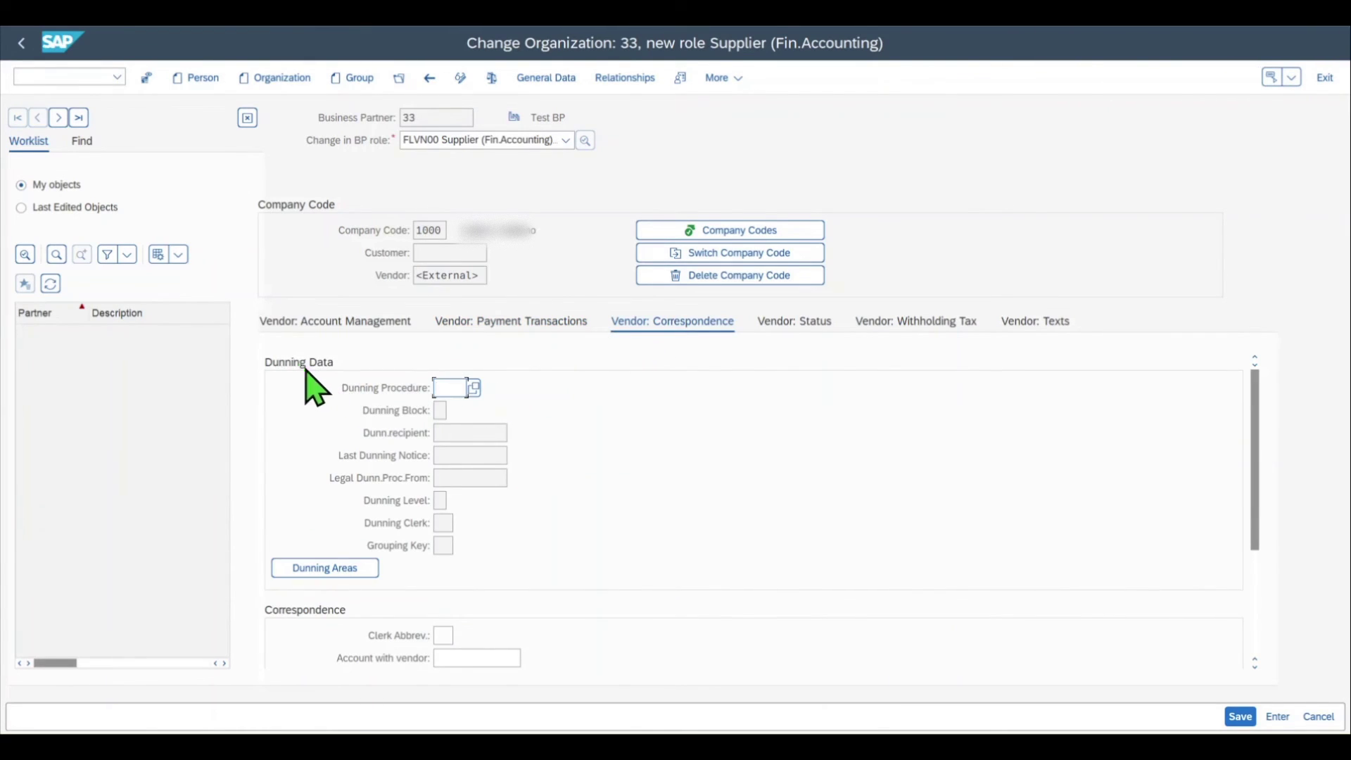
Step: Review the Correspondence, Vendor: Status and Withholding Tax tabs, then attempt to save supplier 33
scroll(380, 429, "down", 5)
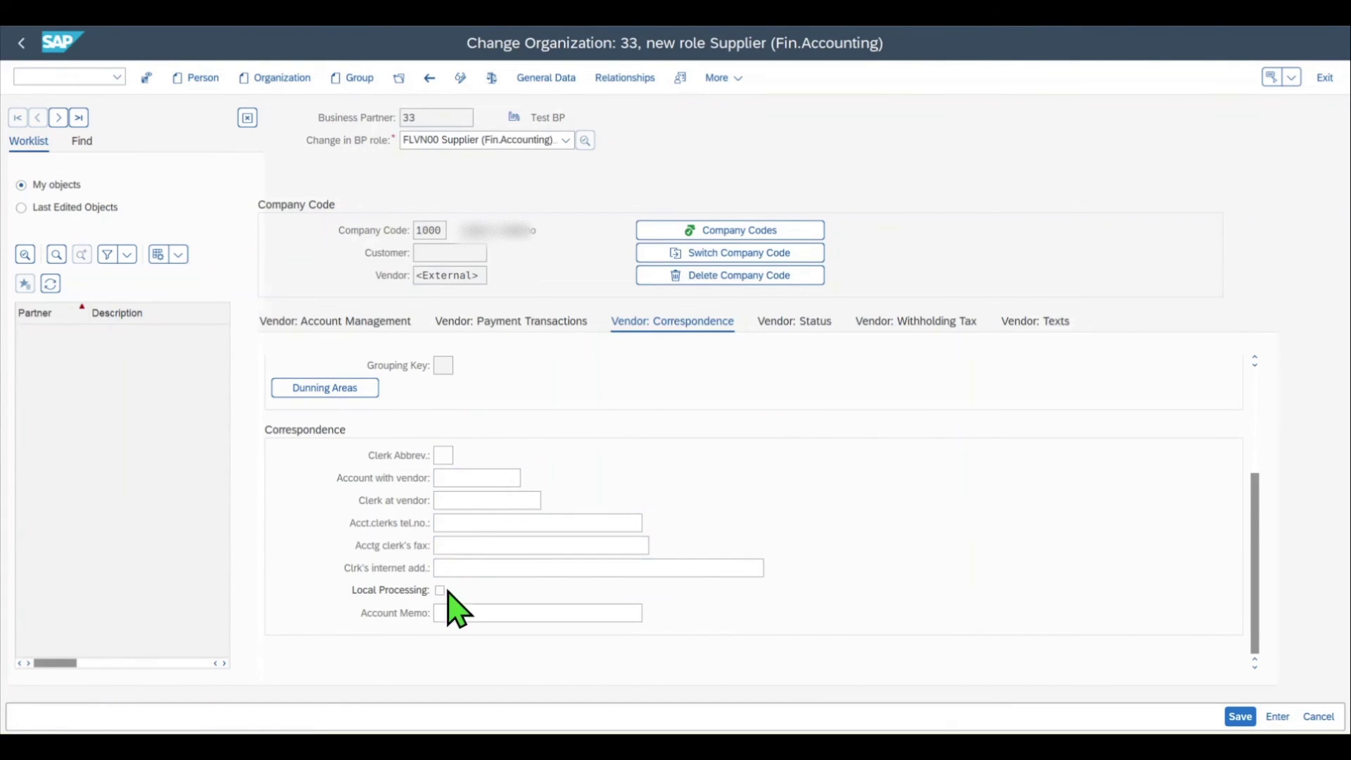
left_click(805, 325)
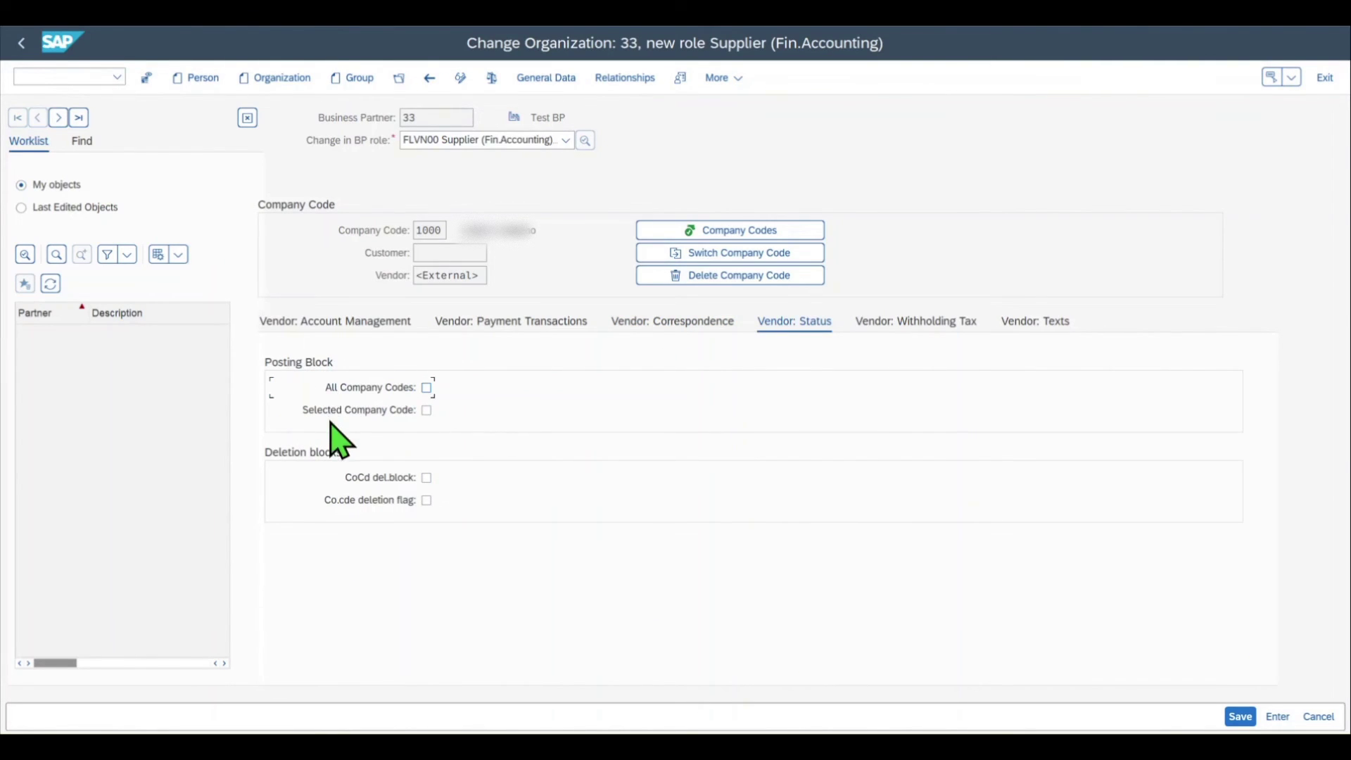
left_click(906, 328)
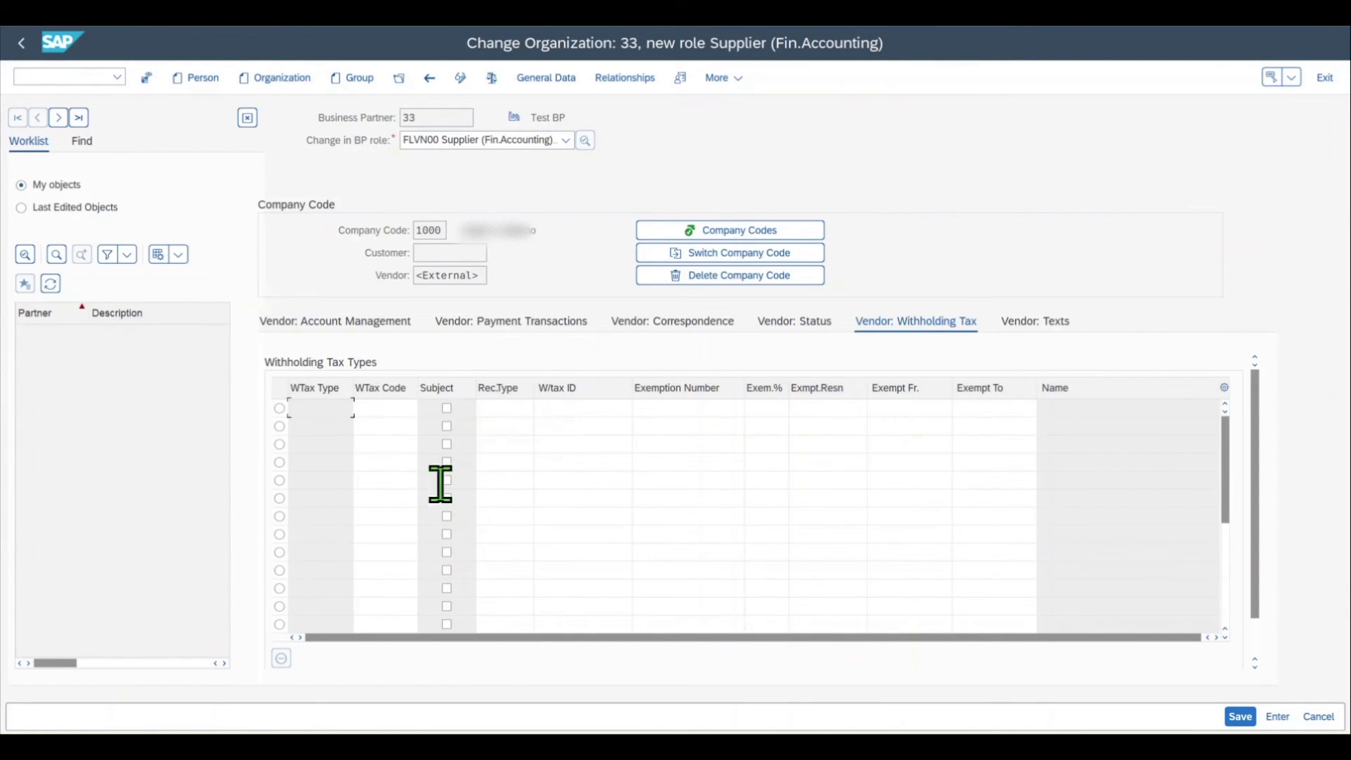
left_click(1241, 716)
Step: Set the communication language to EN and run the check for missing required data
scroll(643, 573, "down", 4)
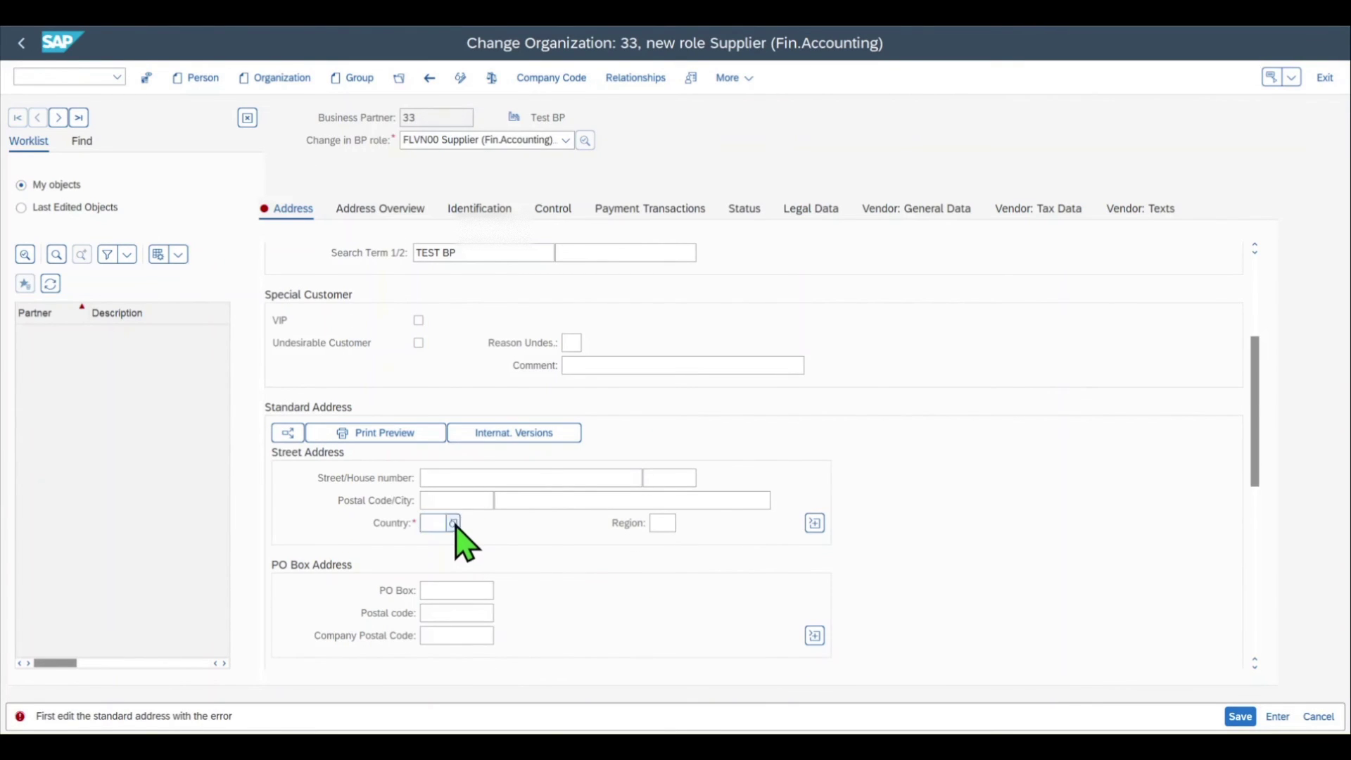
left_click(553, 523)
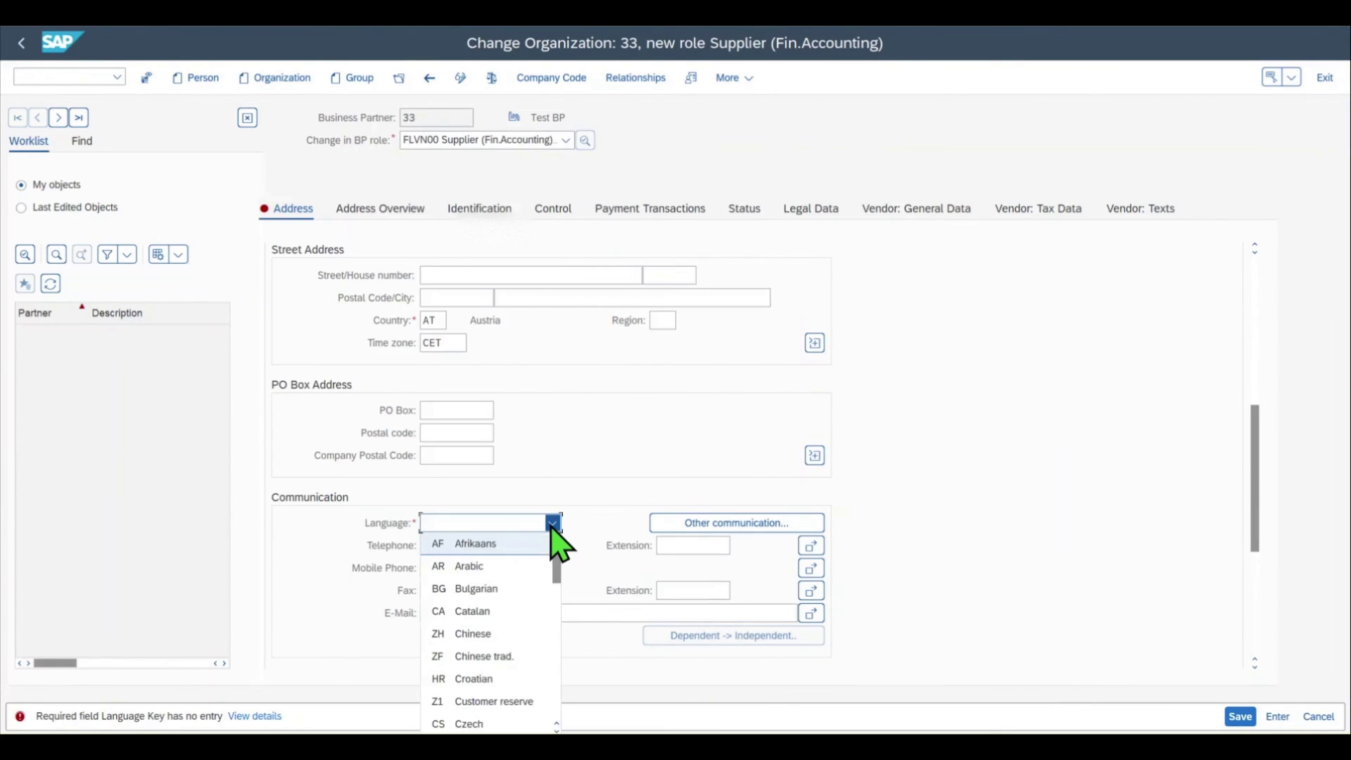
type("EN")
key("Return")
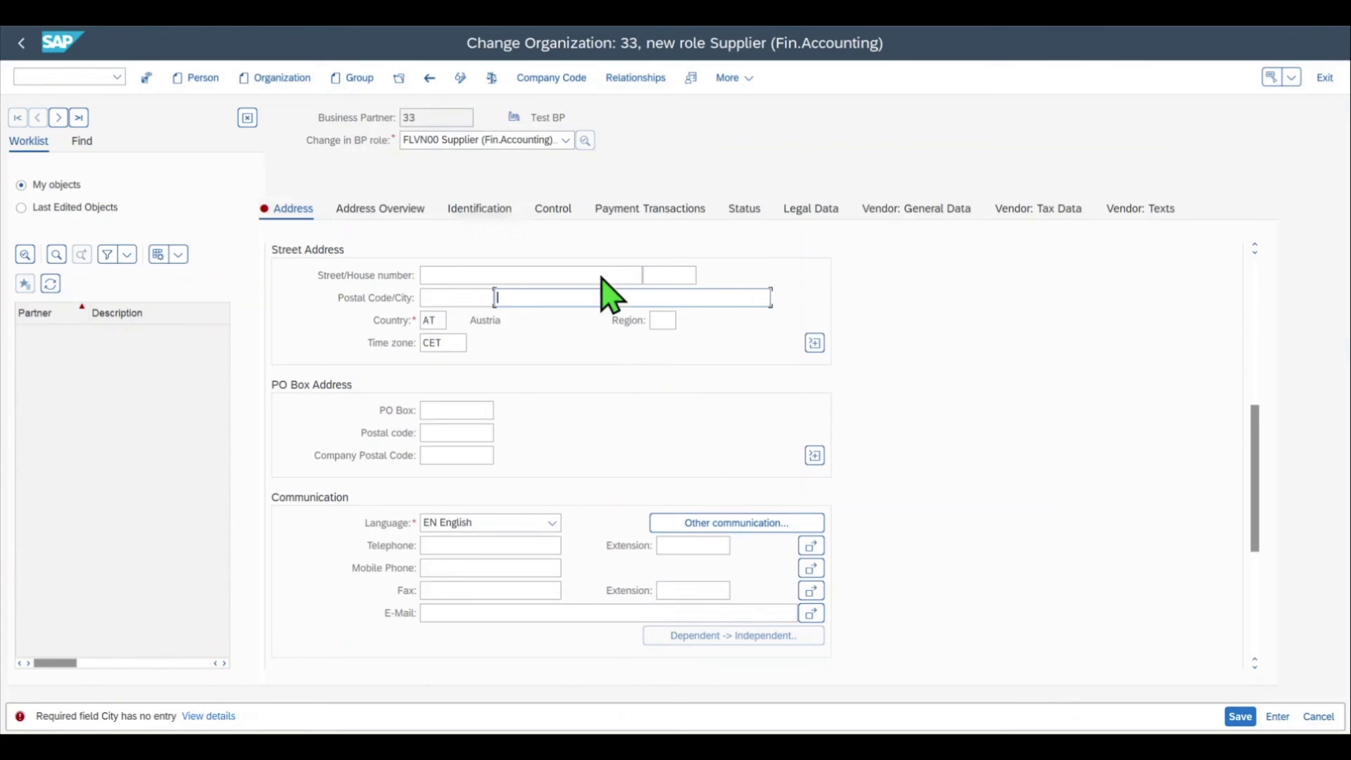
left_click(493, 79)
Step: Enter street Test, house number 12, postal code 1234 and city Test, then save
scroll(549, 415, "up", 3)
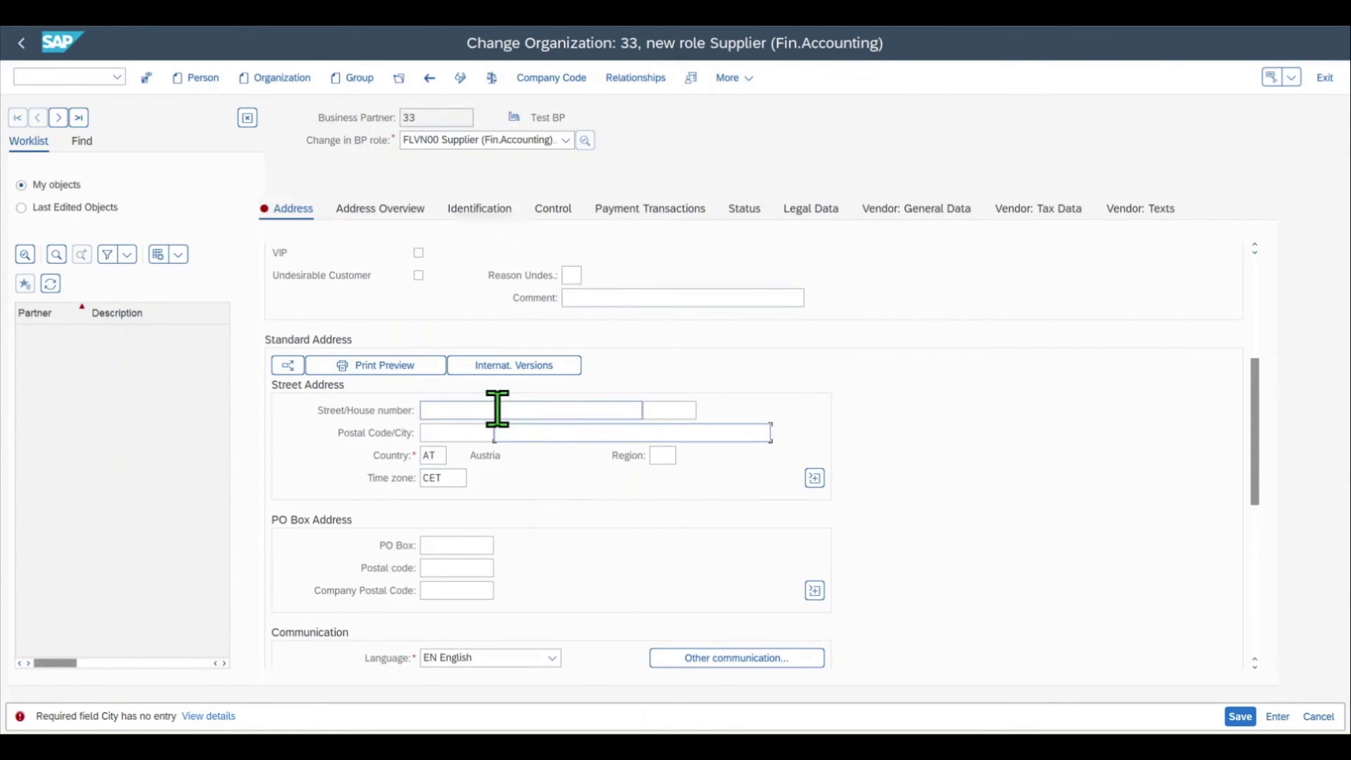
left_click(504, 411)
type("Test")
left_click(458, 432)
type("1234")
key("Tab")
type("Test")
left_click(666, 410)
type("12")
key("Return")
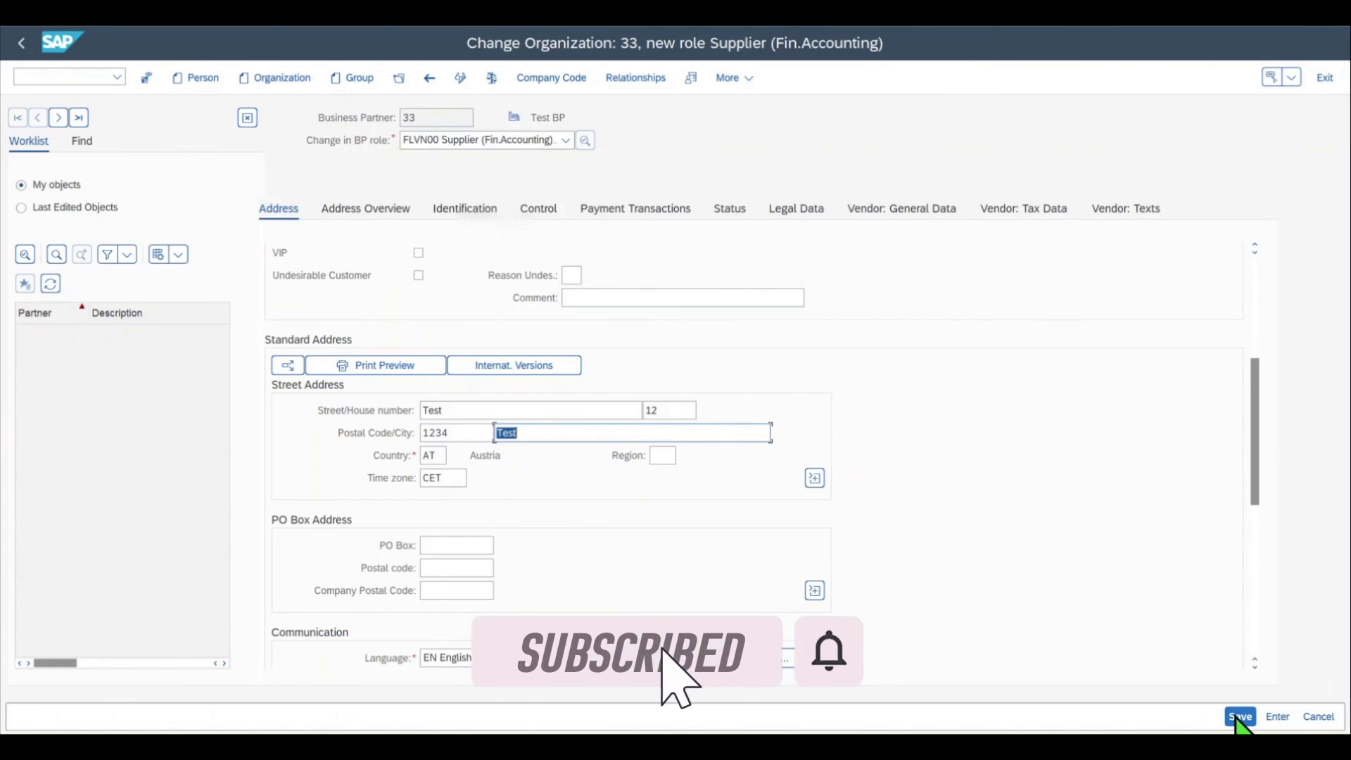
left_click(1238, 716)
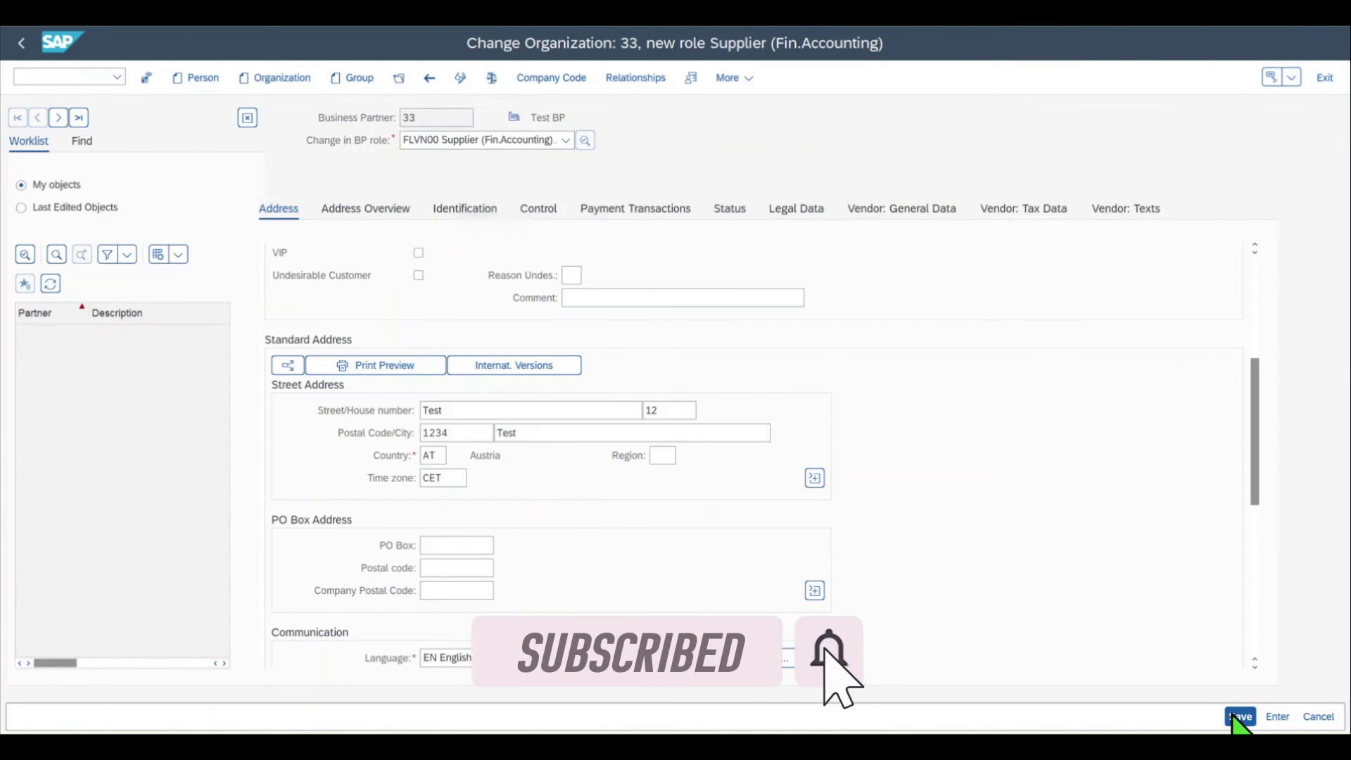
Step: Add the FLVN01 Supplier role, then transfer purchasing organization 1000 into its Purchasing data
left_click(565, 141)
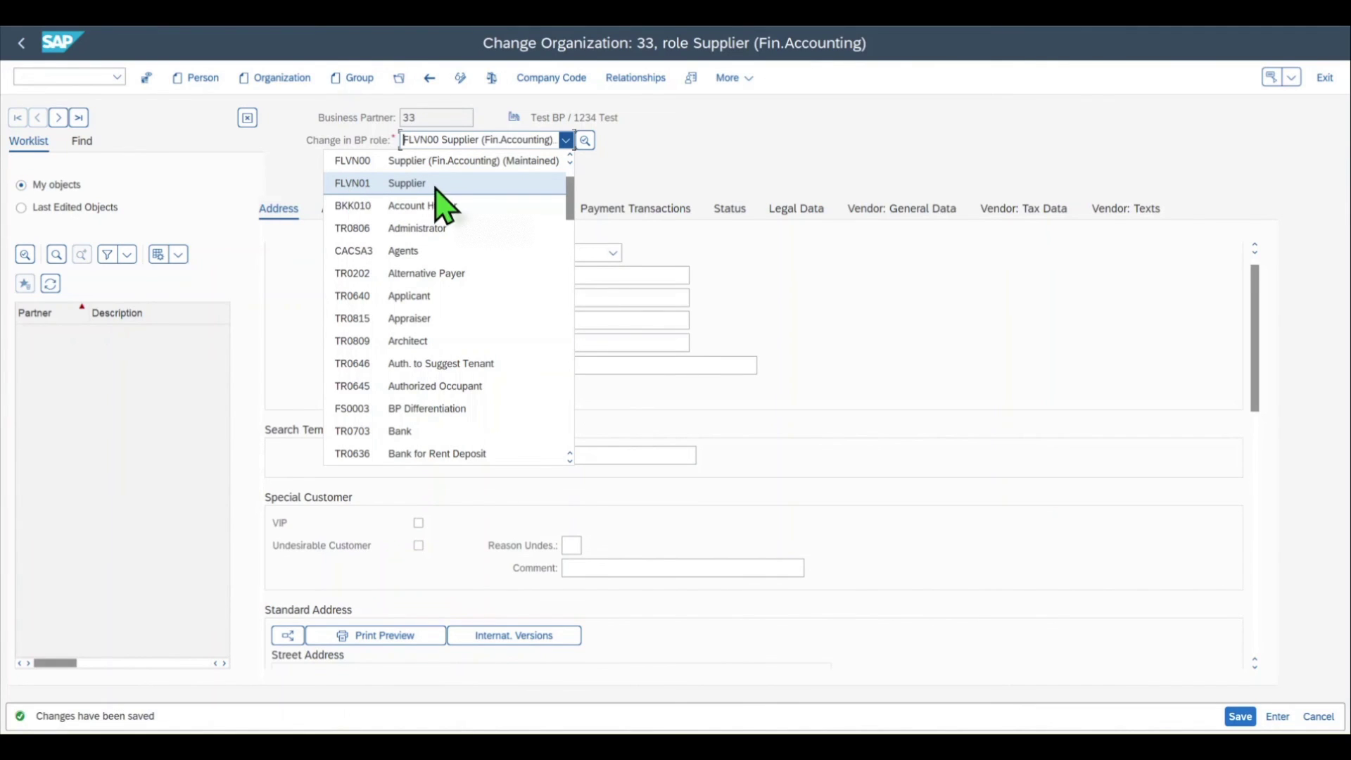
left_click(353, 184)
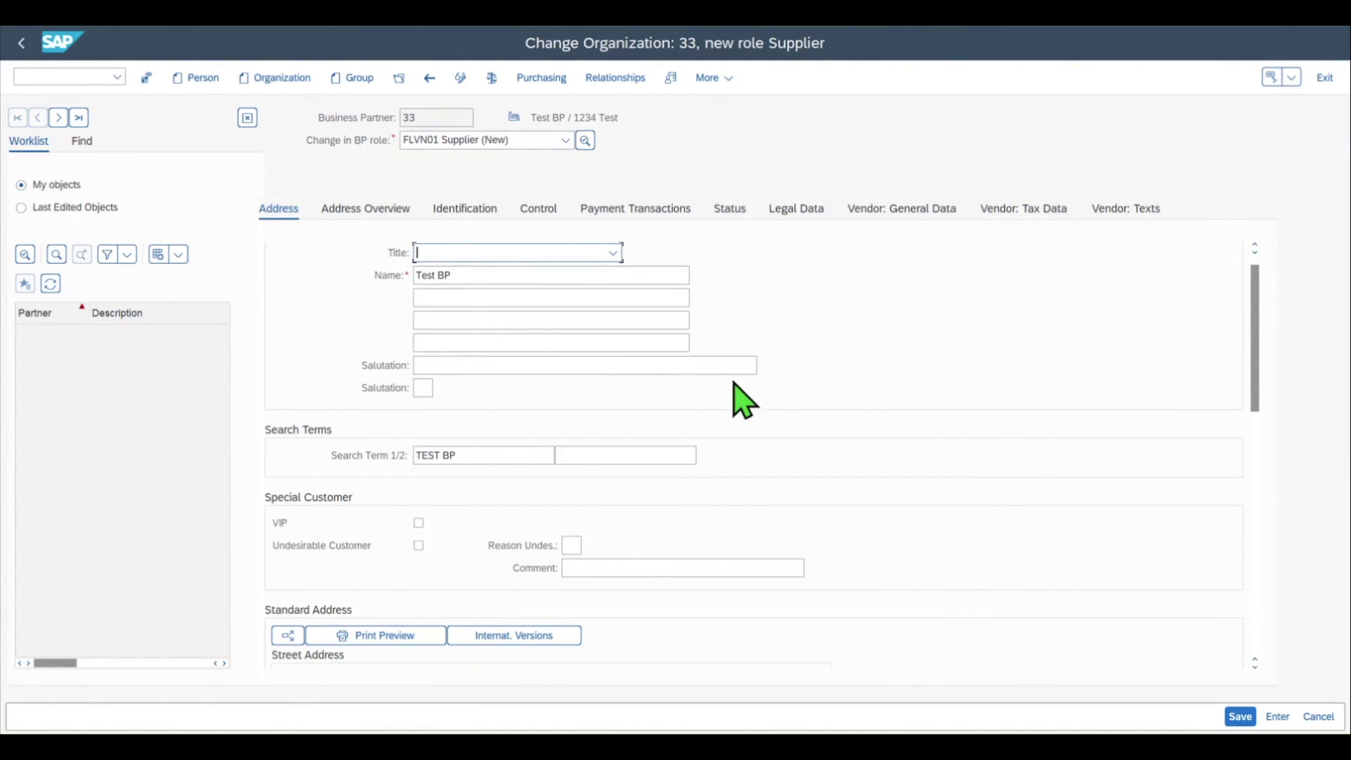
left_click(537, 79)
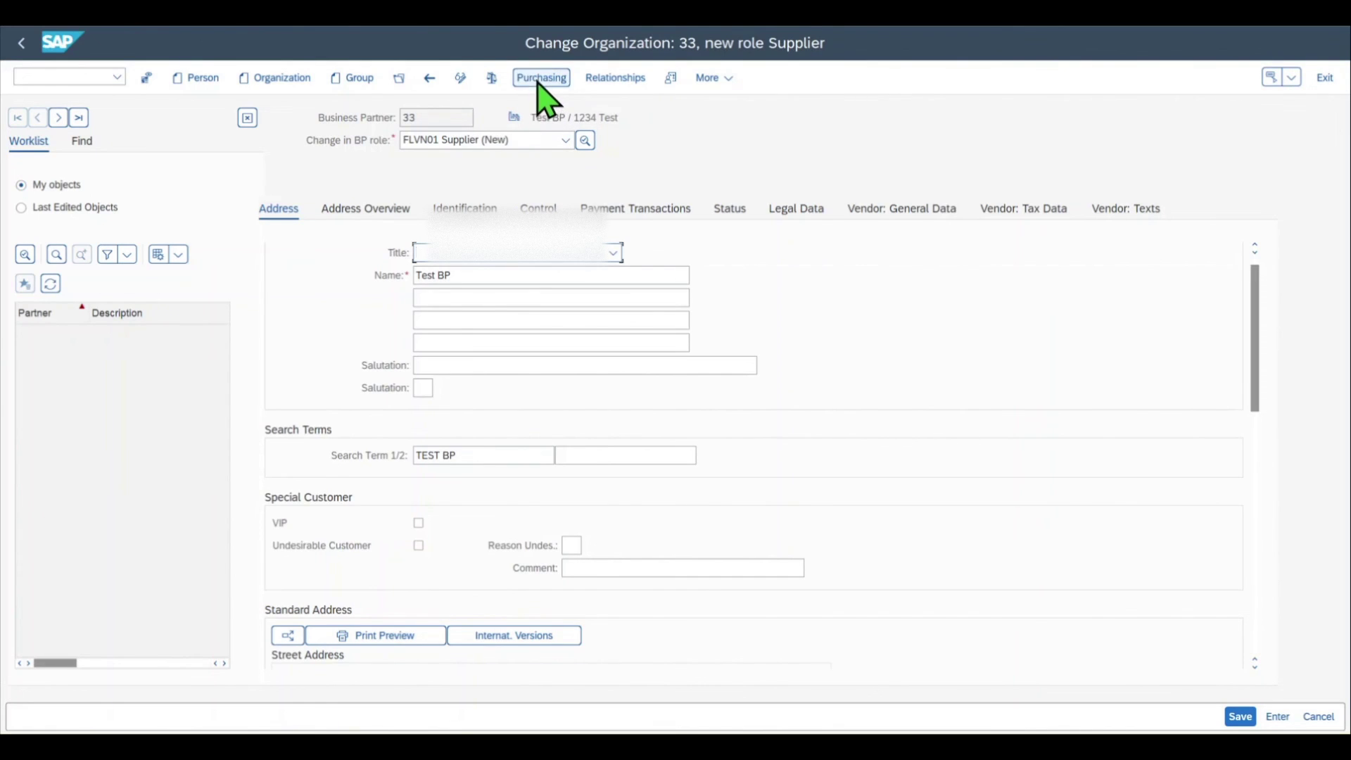
left_click(679, 230)
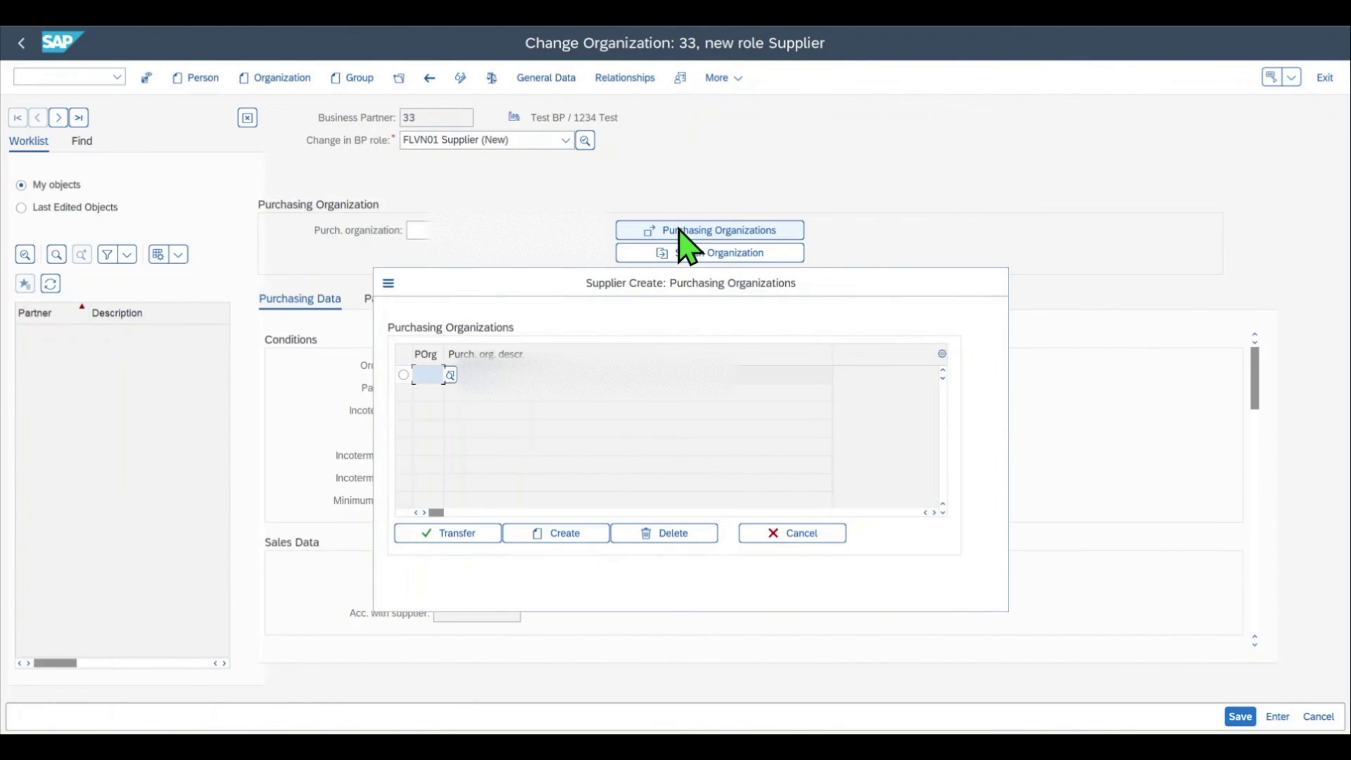
left_click(464, 537)
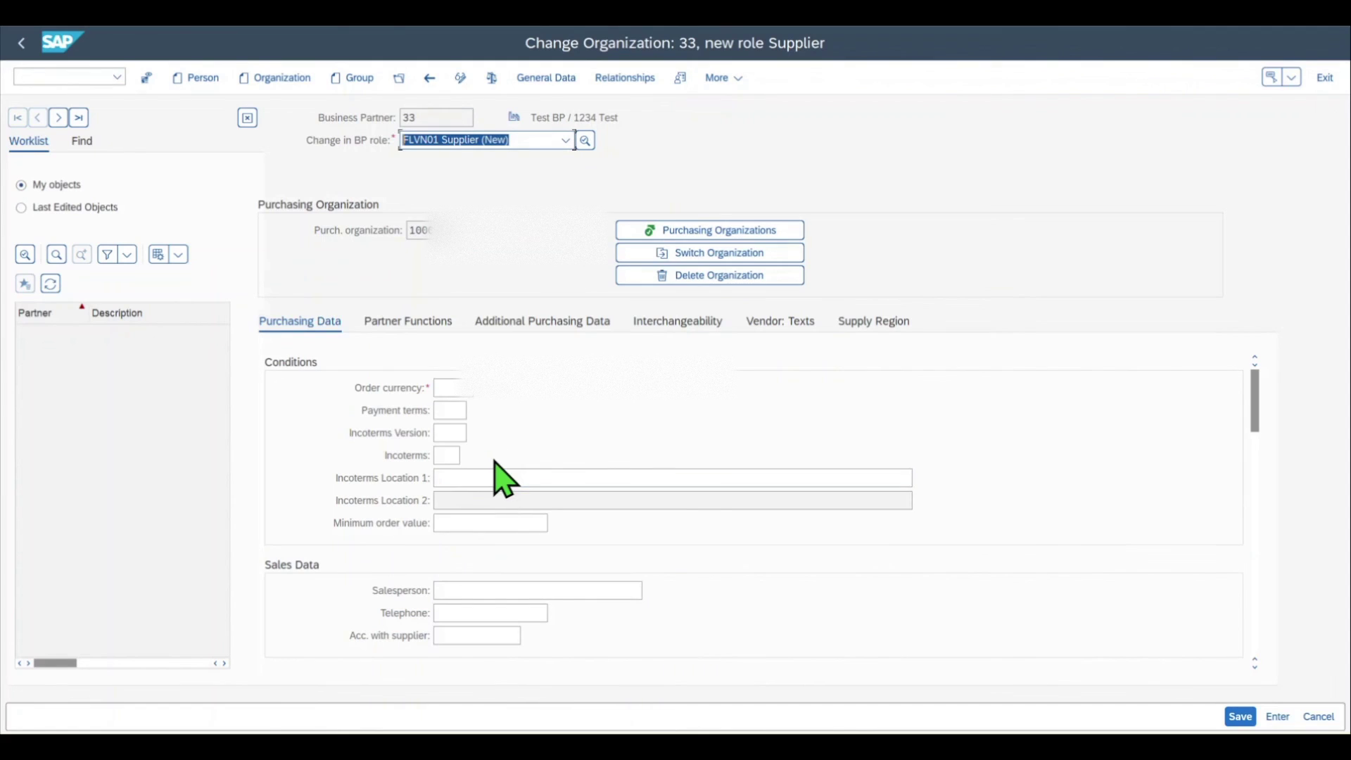
left_click(466, 389)
Step: Accept order currency USD, enable automatic return settlement, and view the empty Partner Functions table
key("ctrl+a")
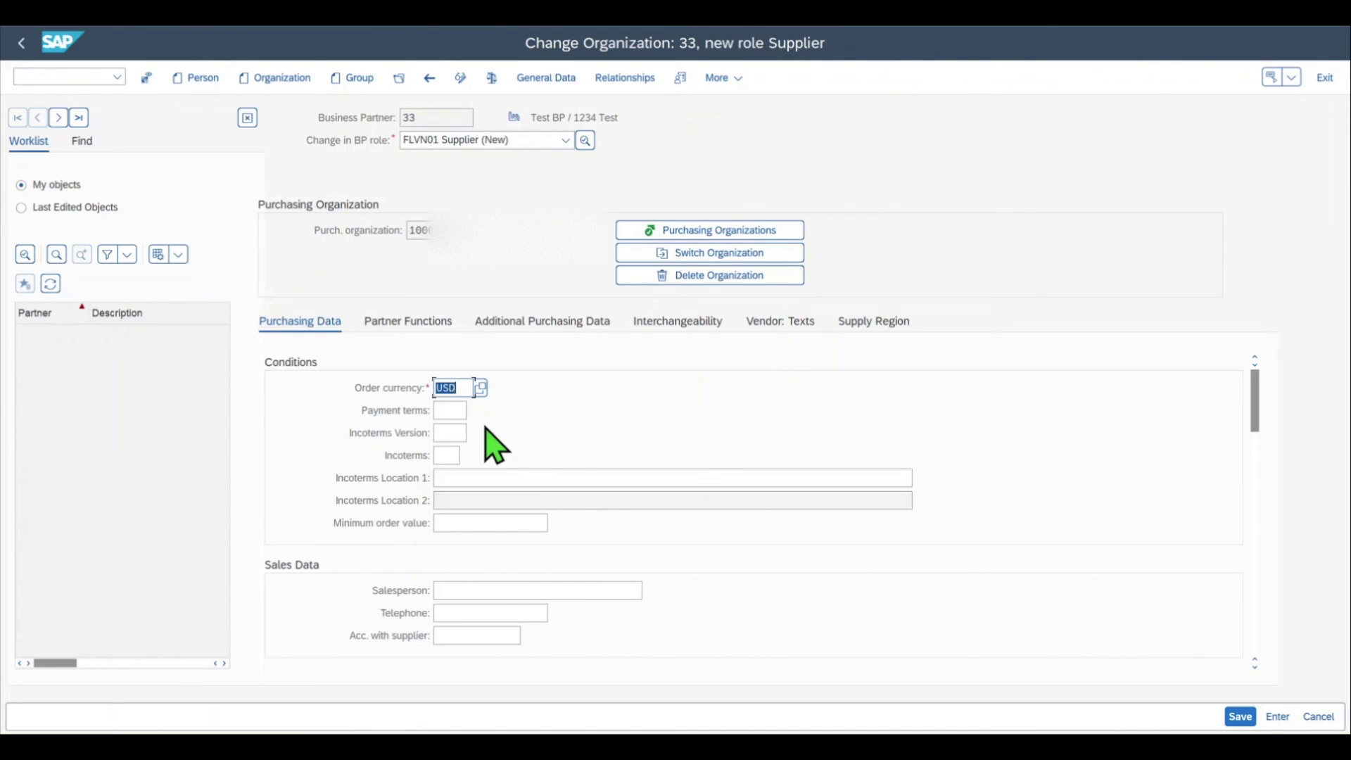
scroll(461, 431, "down", 1)
scroll(453, 392, "down", 1)
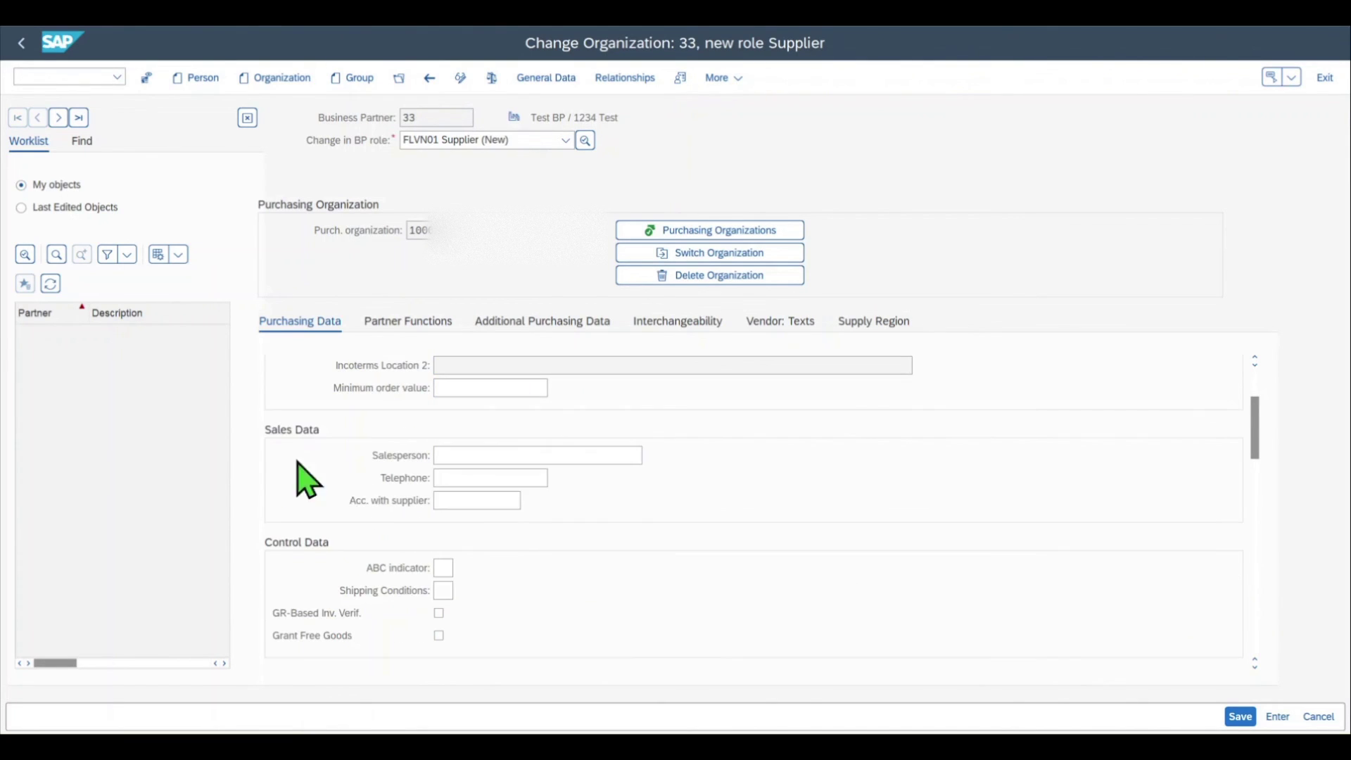
scroll(360, 469, "down", 1)
scroll(343, 447, "down", 1)
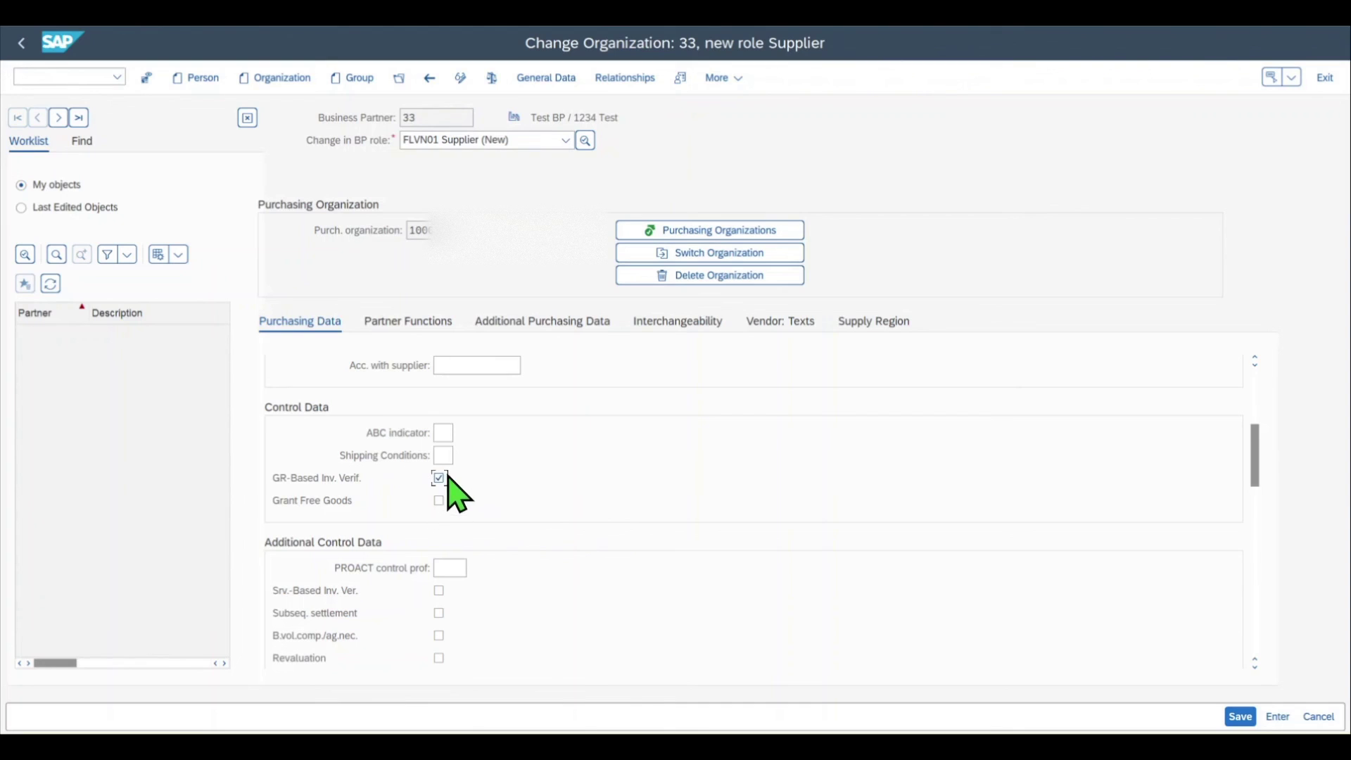
scroll(363, 626, "down", 2)
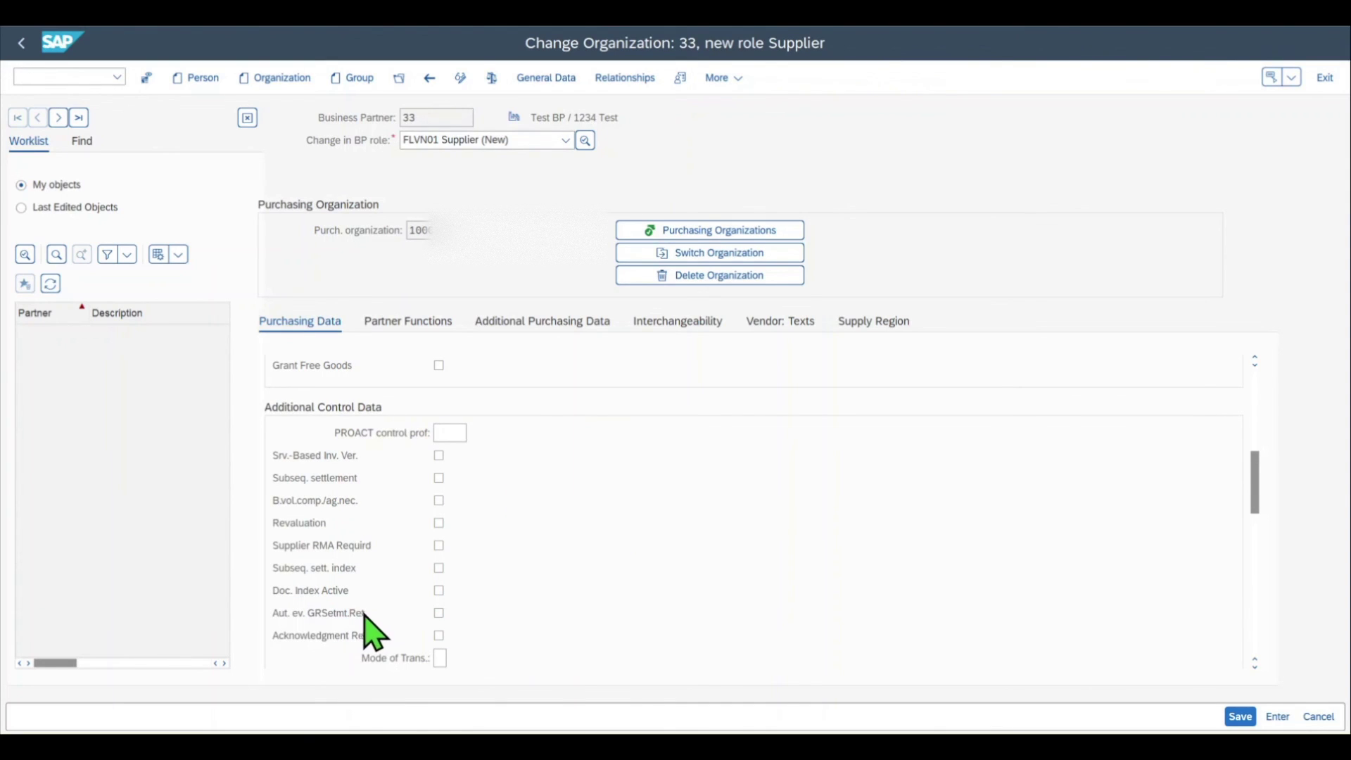
left_click(439, 613)
scroll(493, 479, "down", 4)
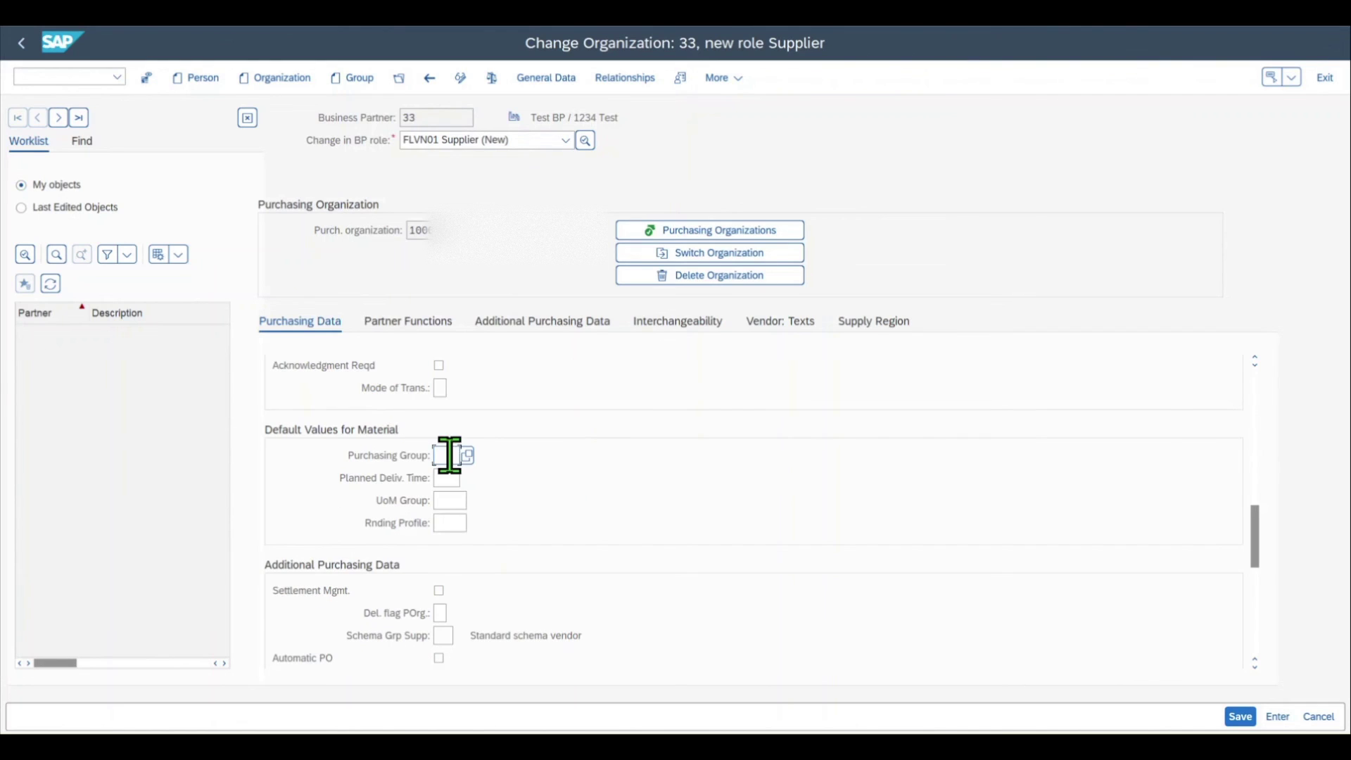
scroll(423, 500, "down", 2)
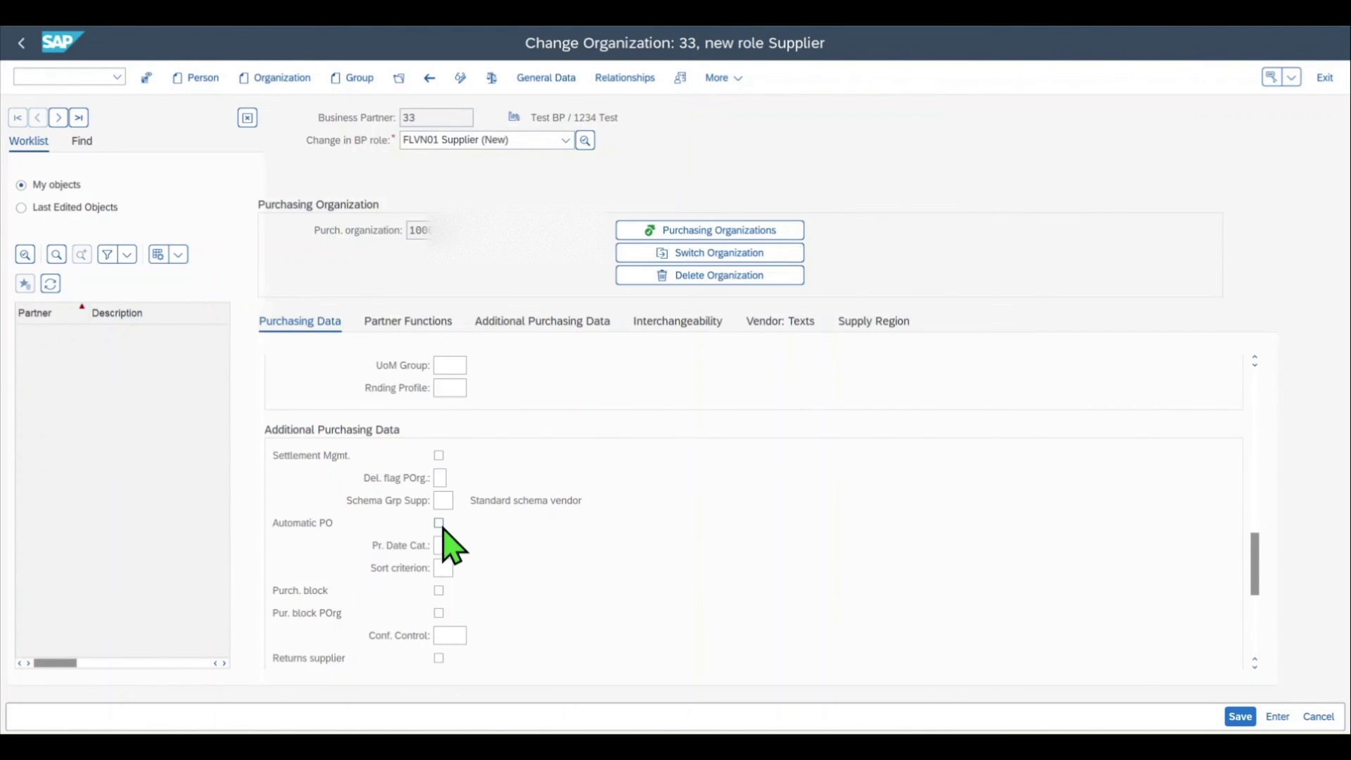
scroll(394, 535, "down", 1)
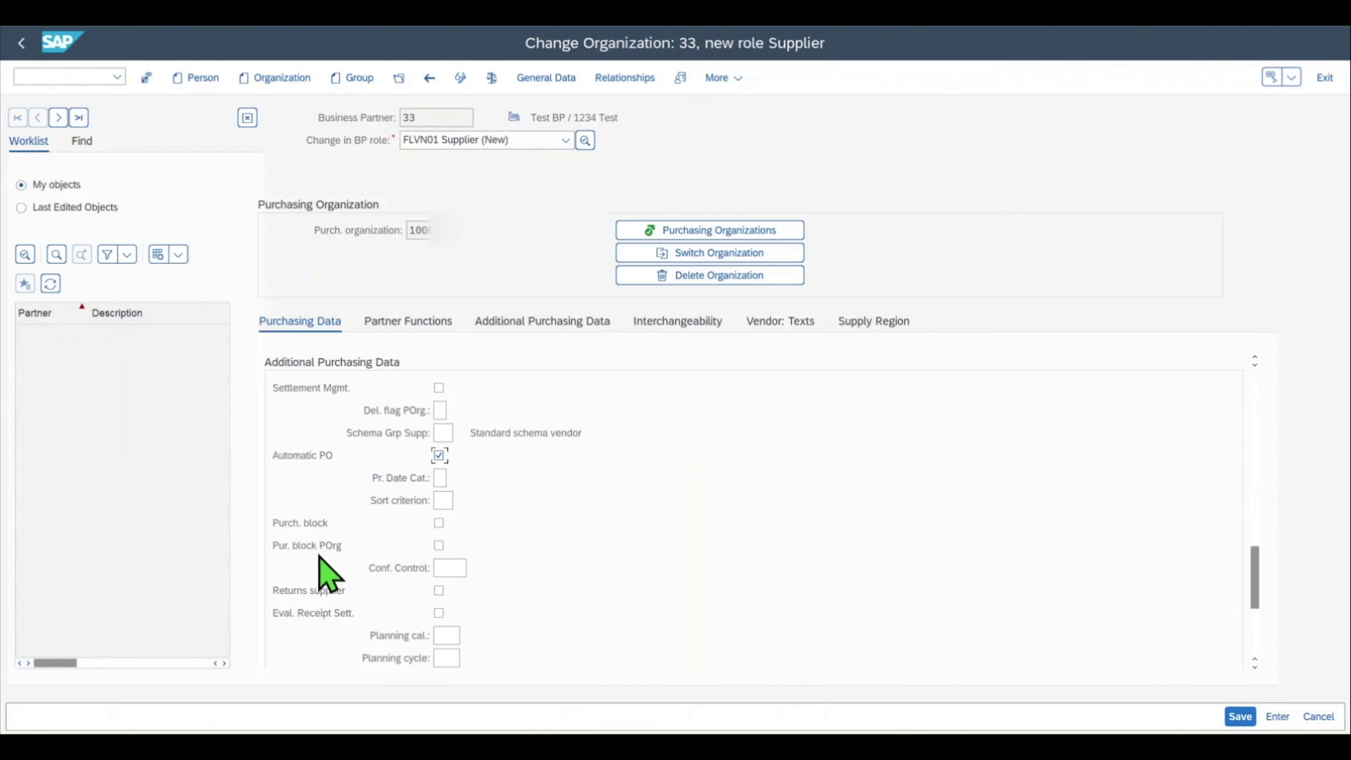
scroll(331, 558, "down", 3)
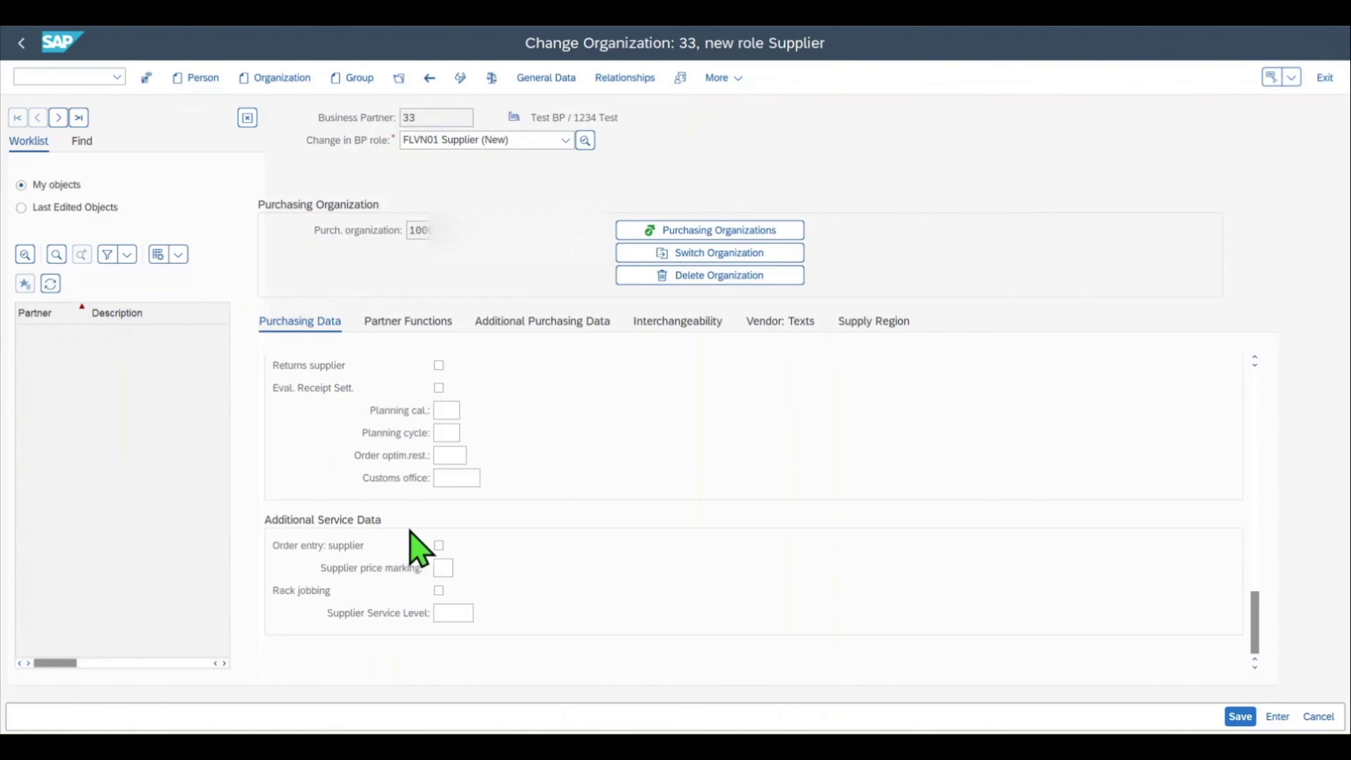
left_click(411, 323)
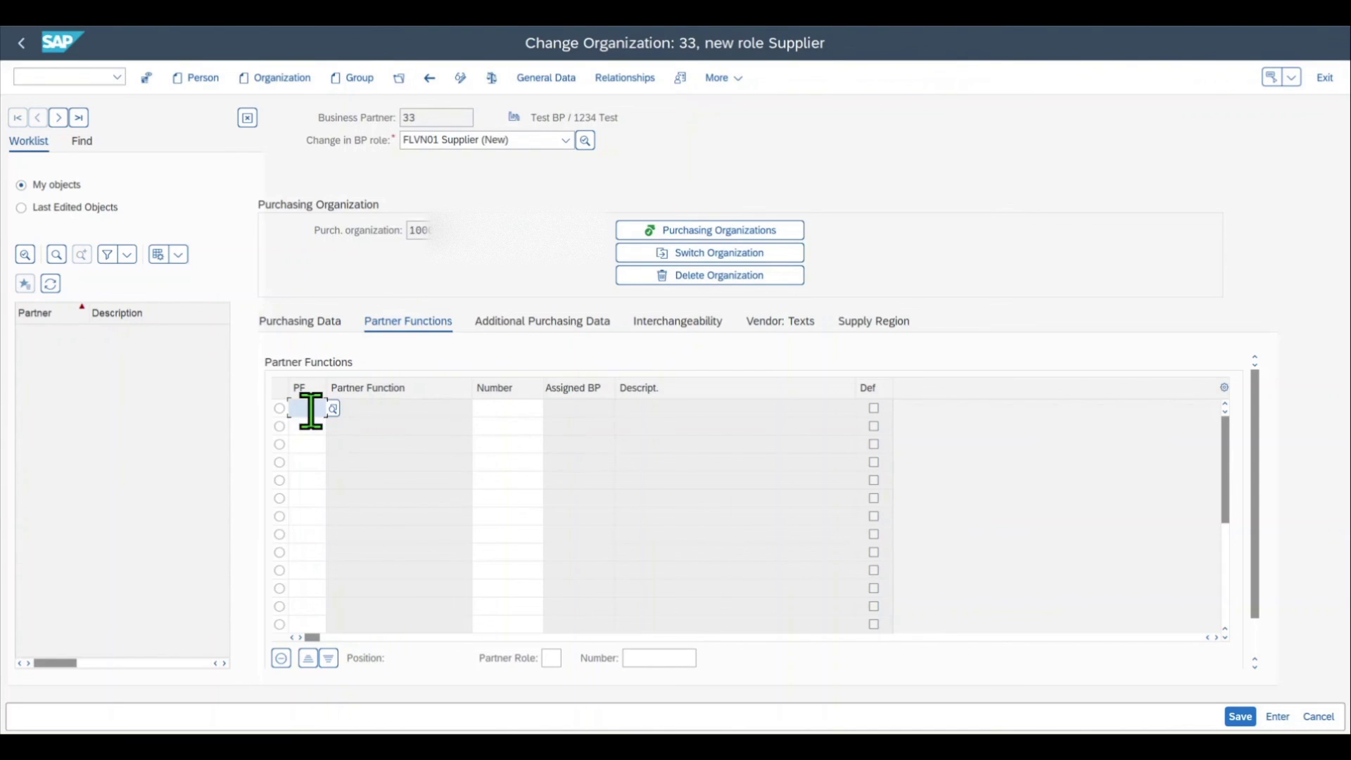
Step: View the Additional Purchasing Data, Interchangeability, Texts and Supply Region tabs, then save
left_click(544, 327)
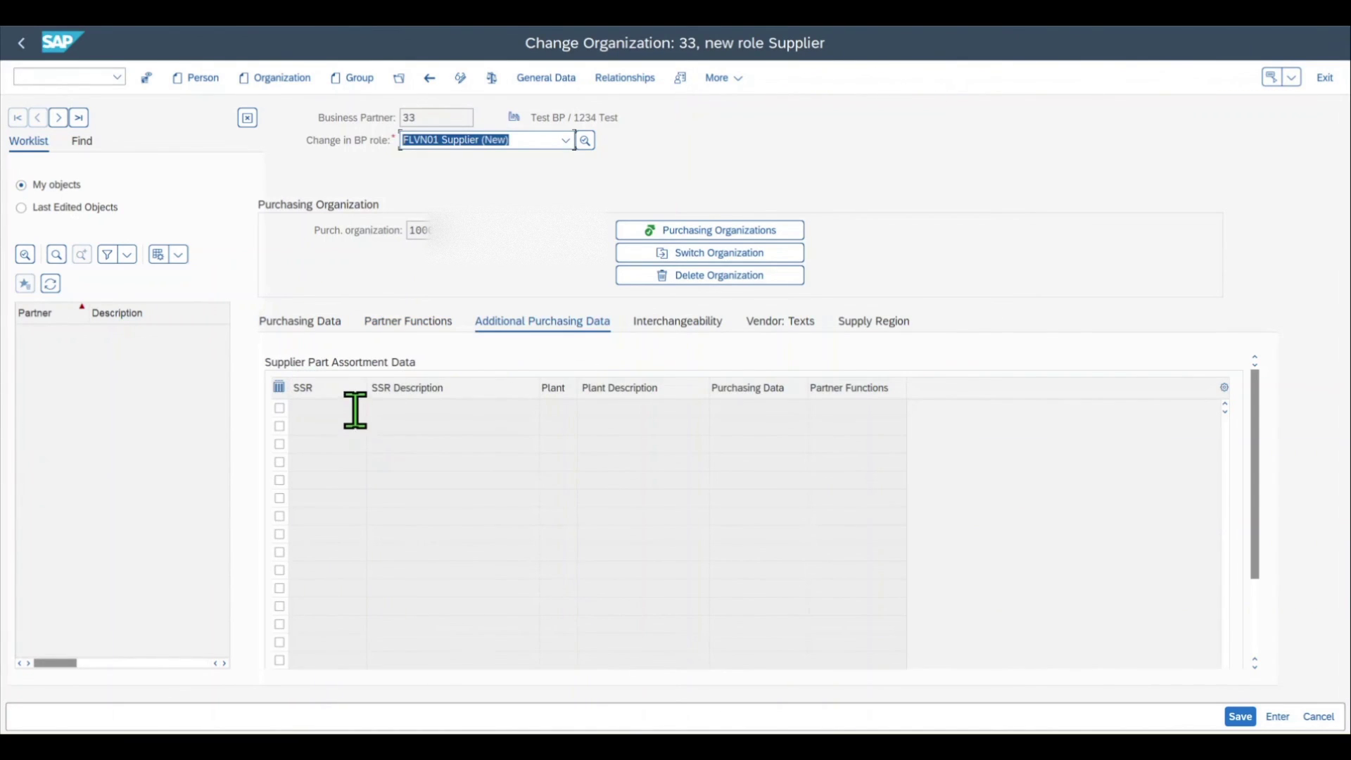
left_click(679, 326)
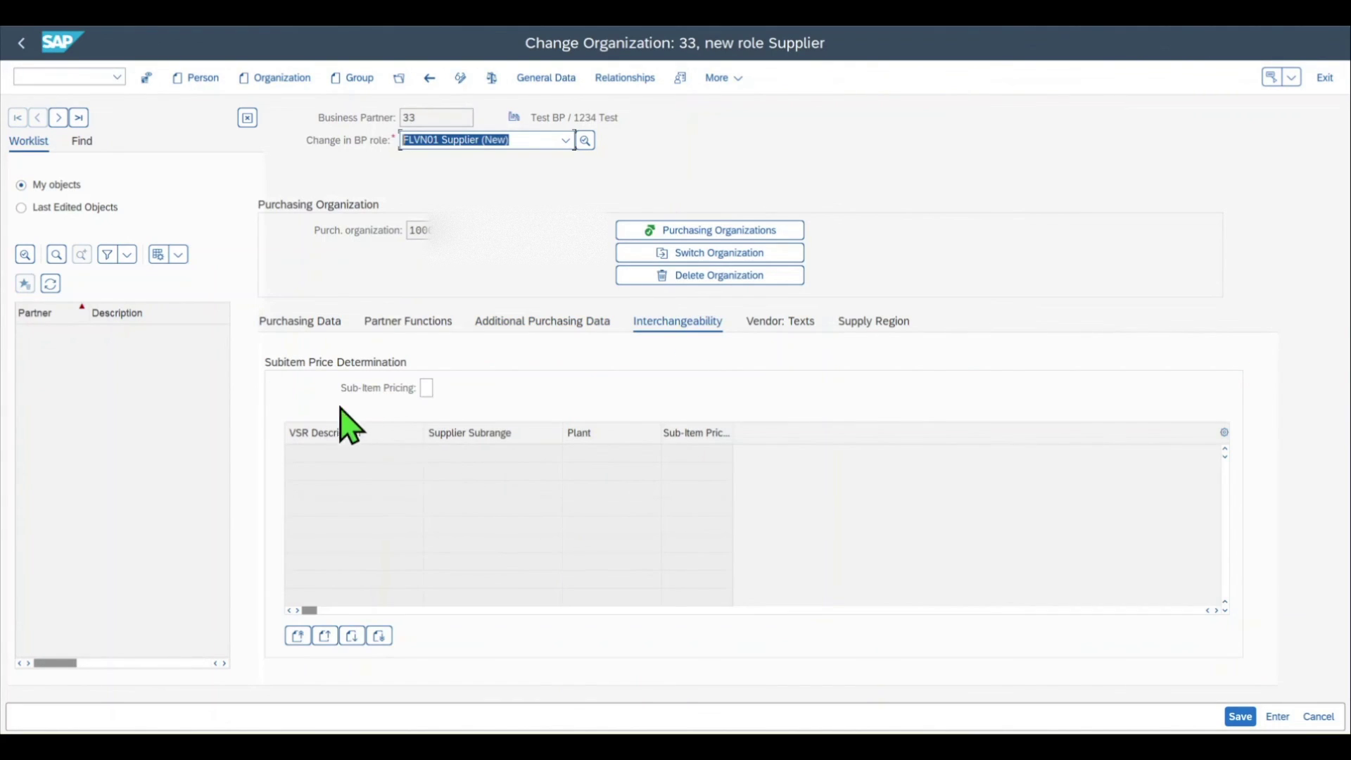
left_click(788, 326)
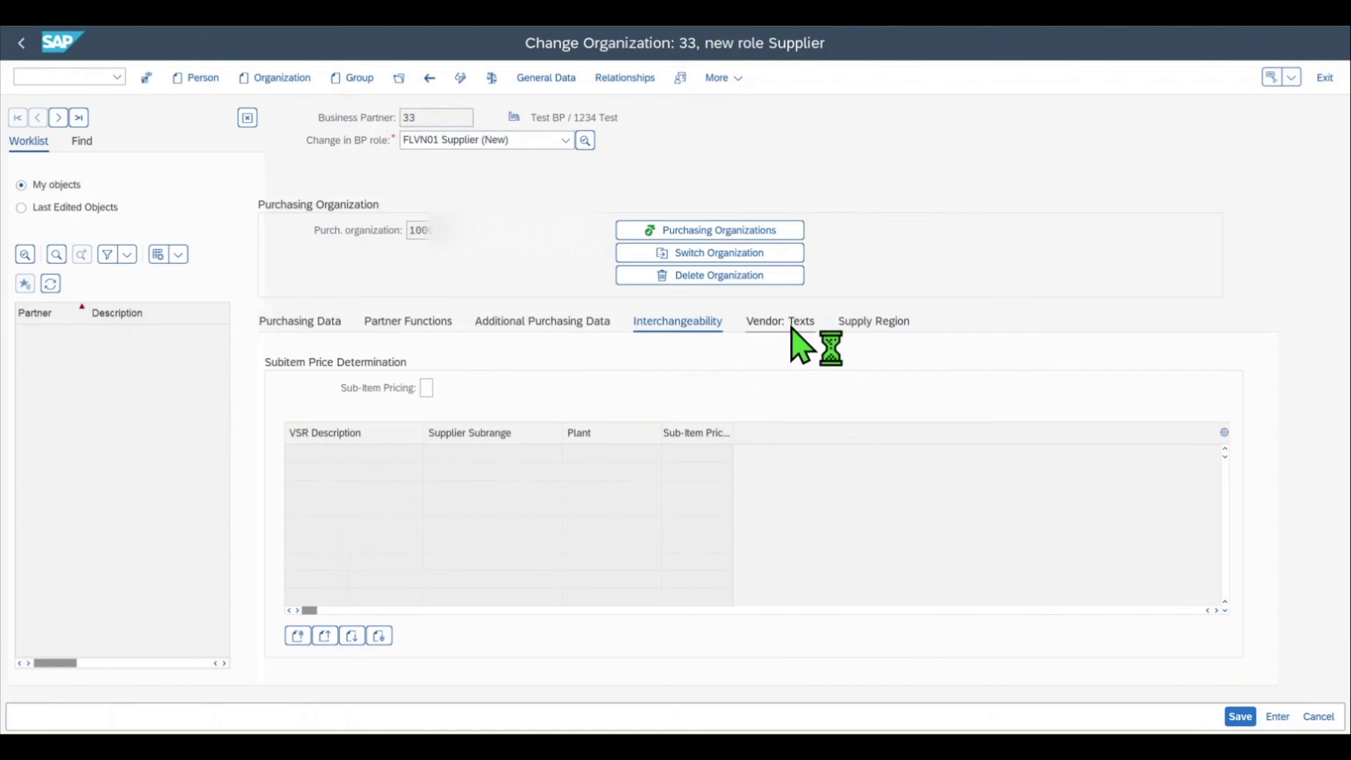
left_click(877, 324)
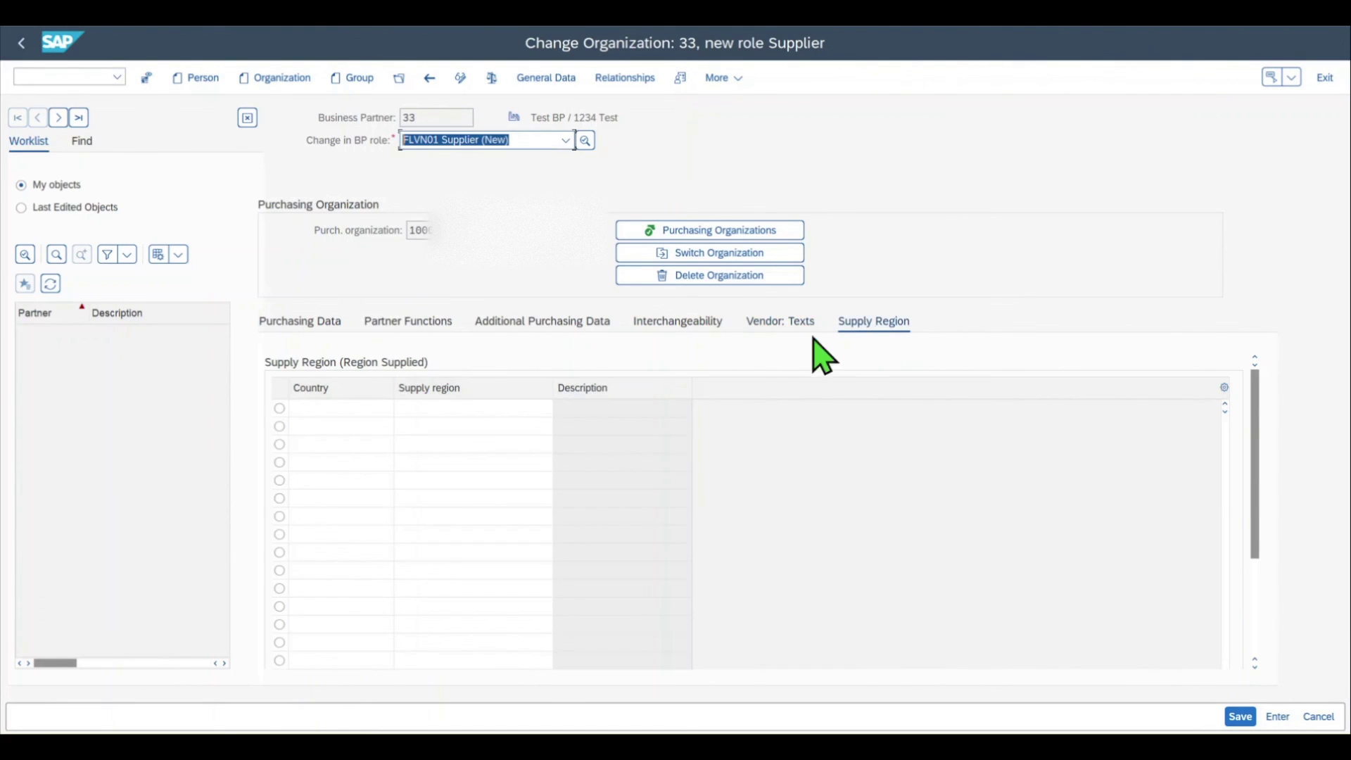
left_click(1240, 716)
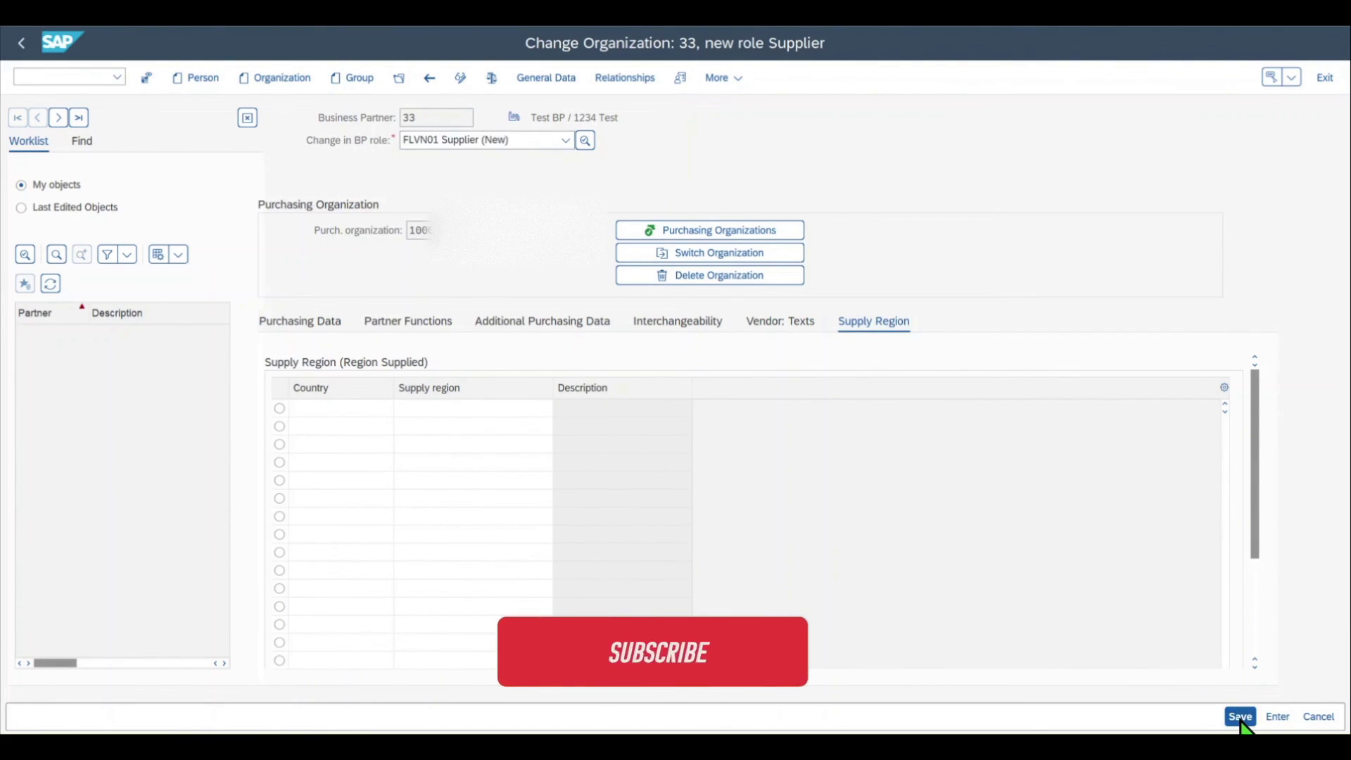
Step: Return to General Data and confirm in the role list that FLVN01 Supplier shows Maintained
left_click(544, 82)
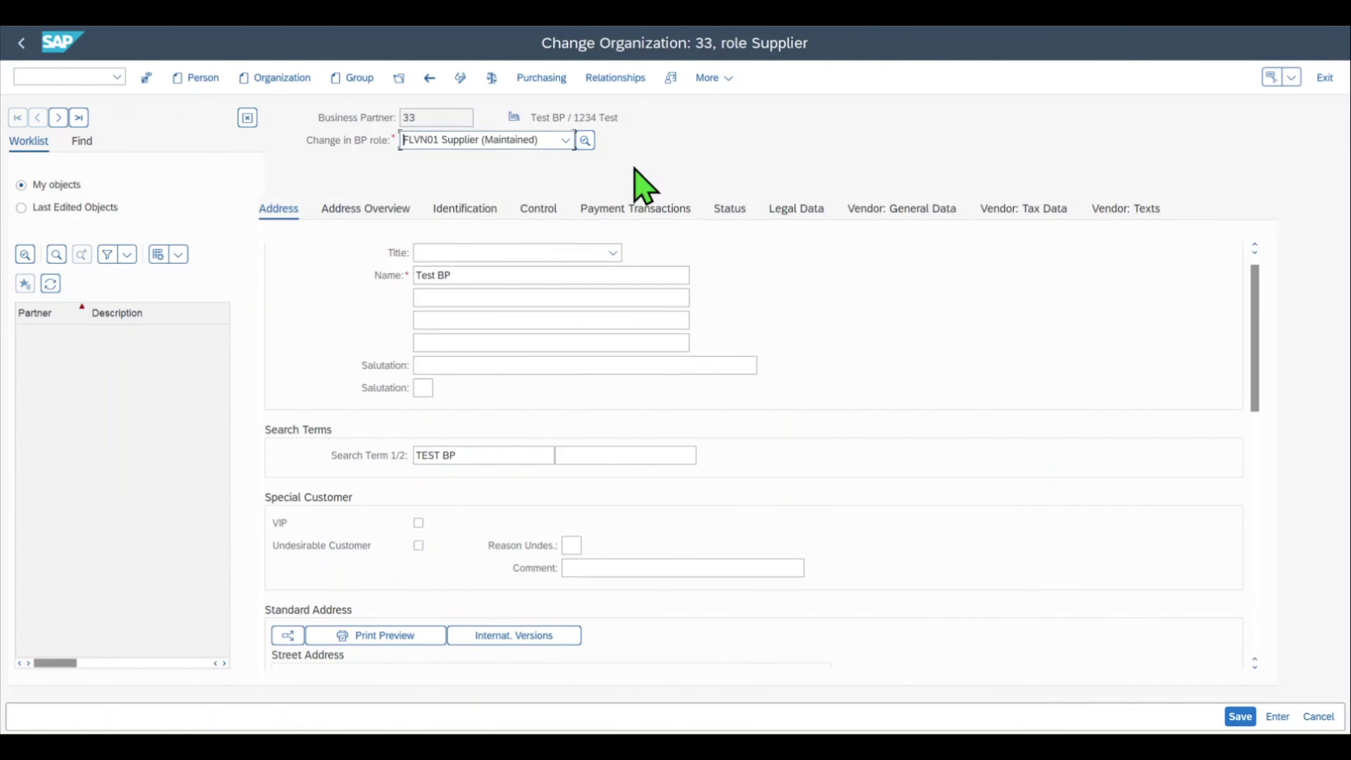
left_click(567, 141)
scroll(353, 200, "up", 2)
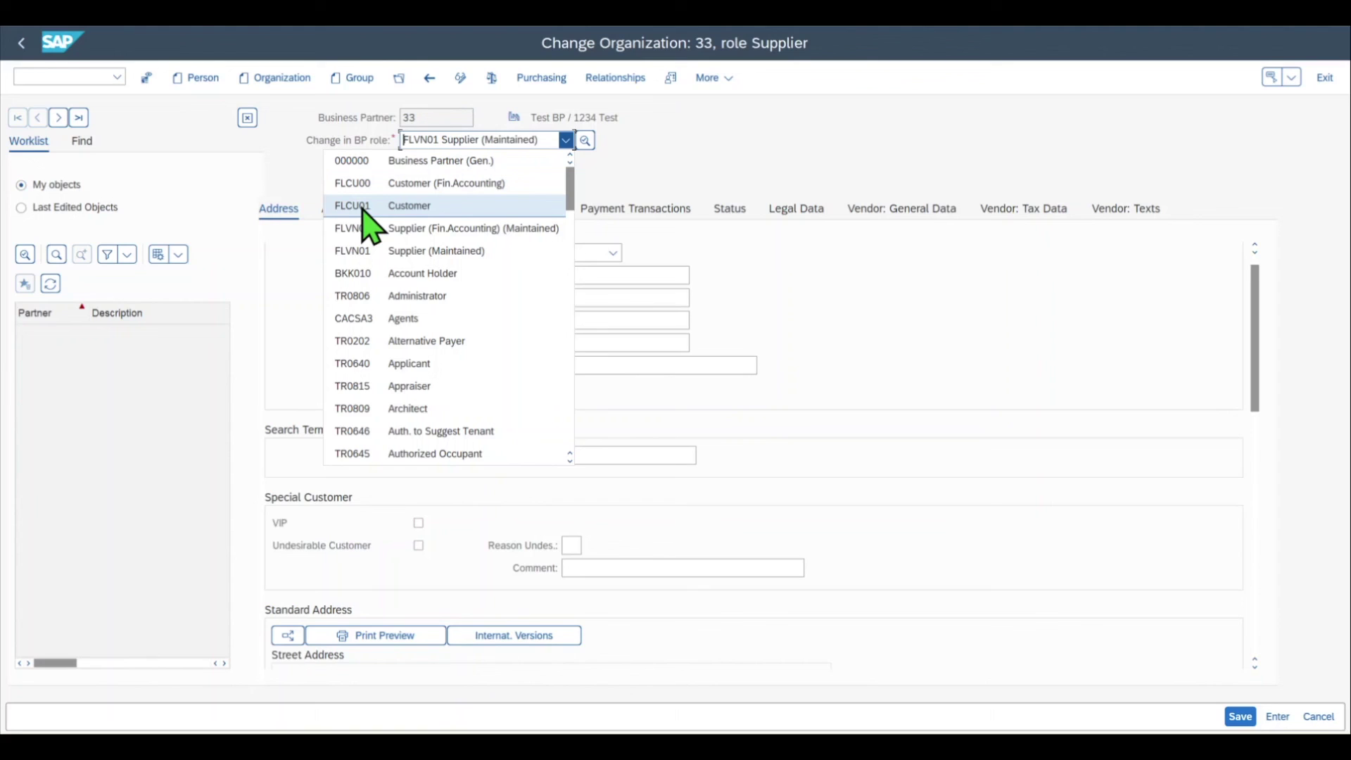
left_click(824, 174)
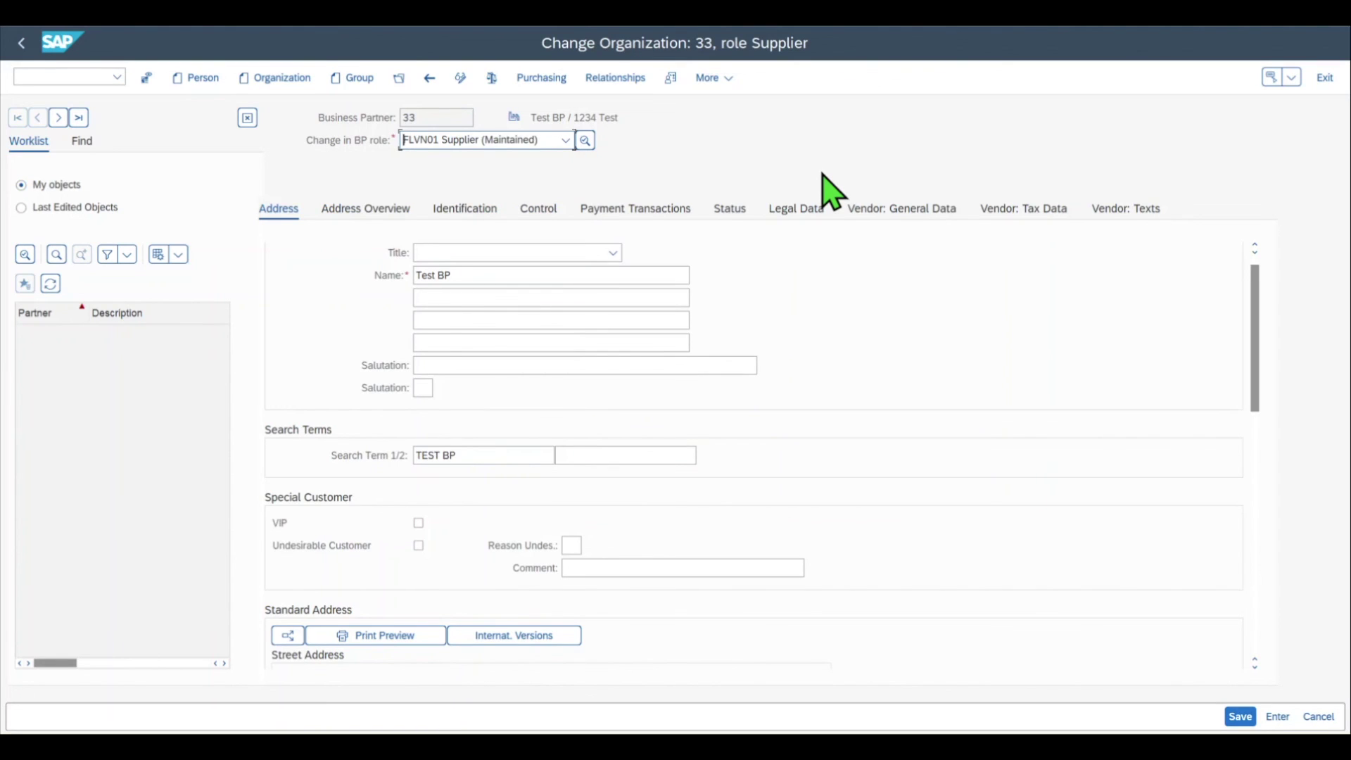